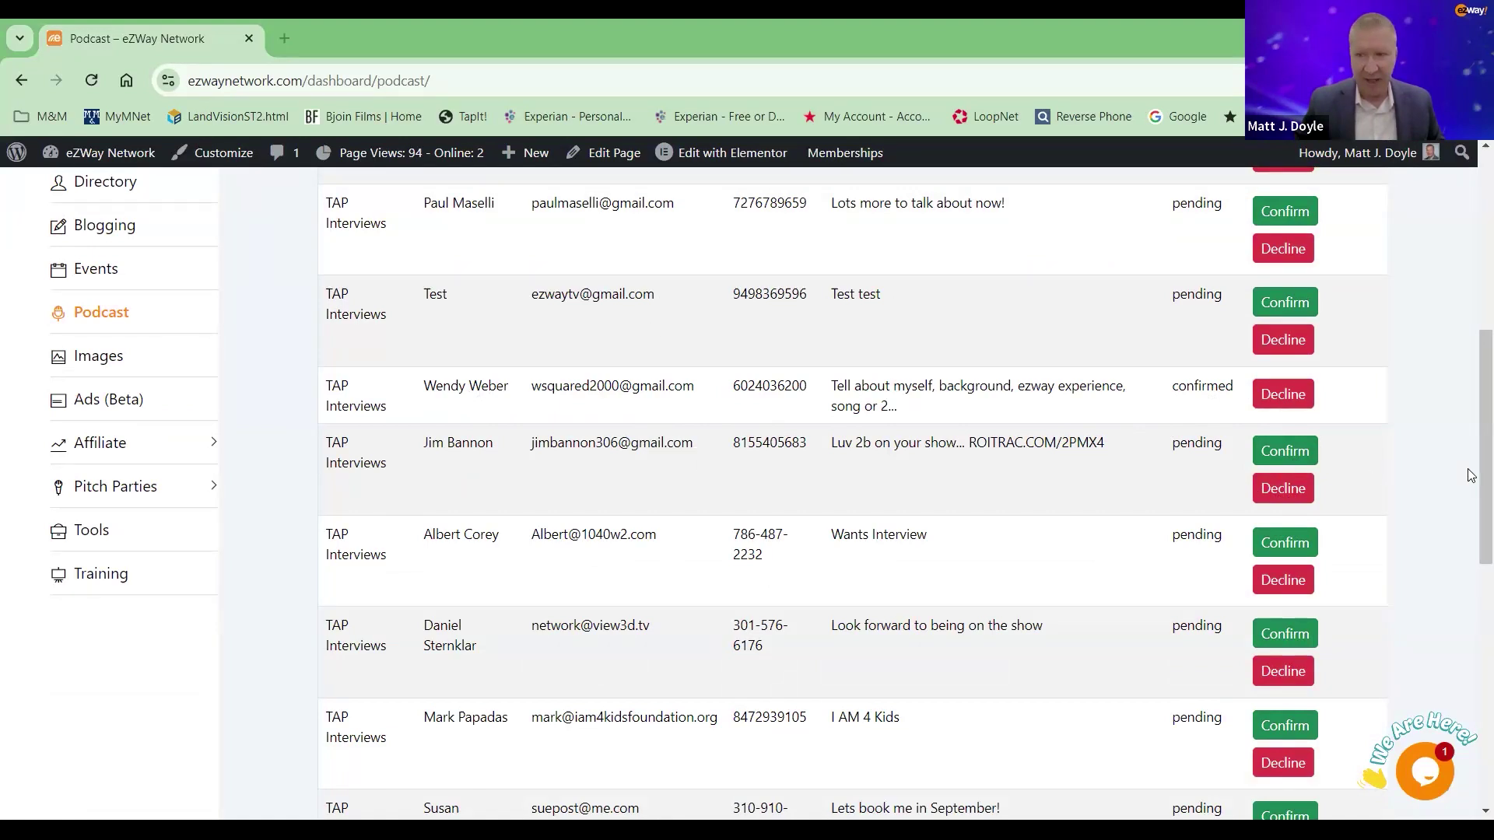
Step: Open the subscriber list of the TAP Interviews podcast and look through its entries and email options
scroll(1470, 474, up, 7)
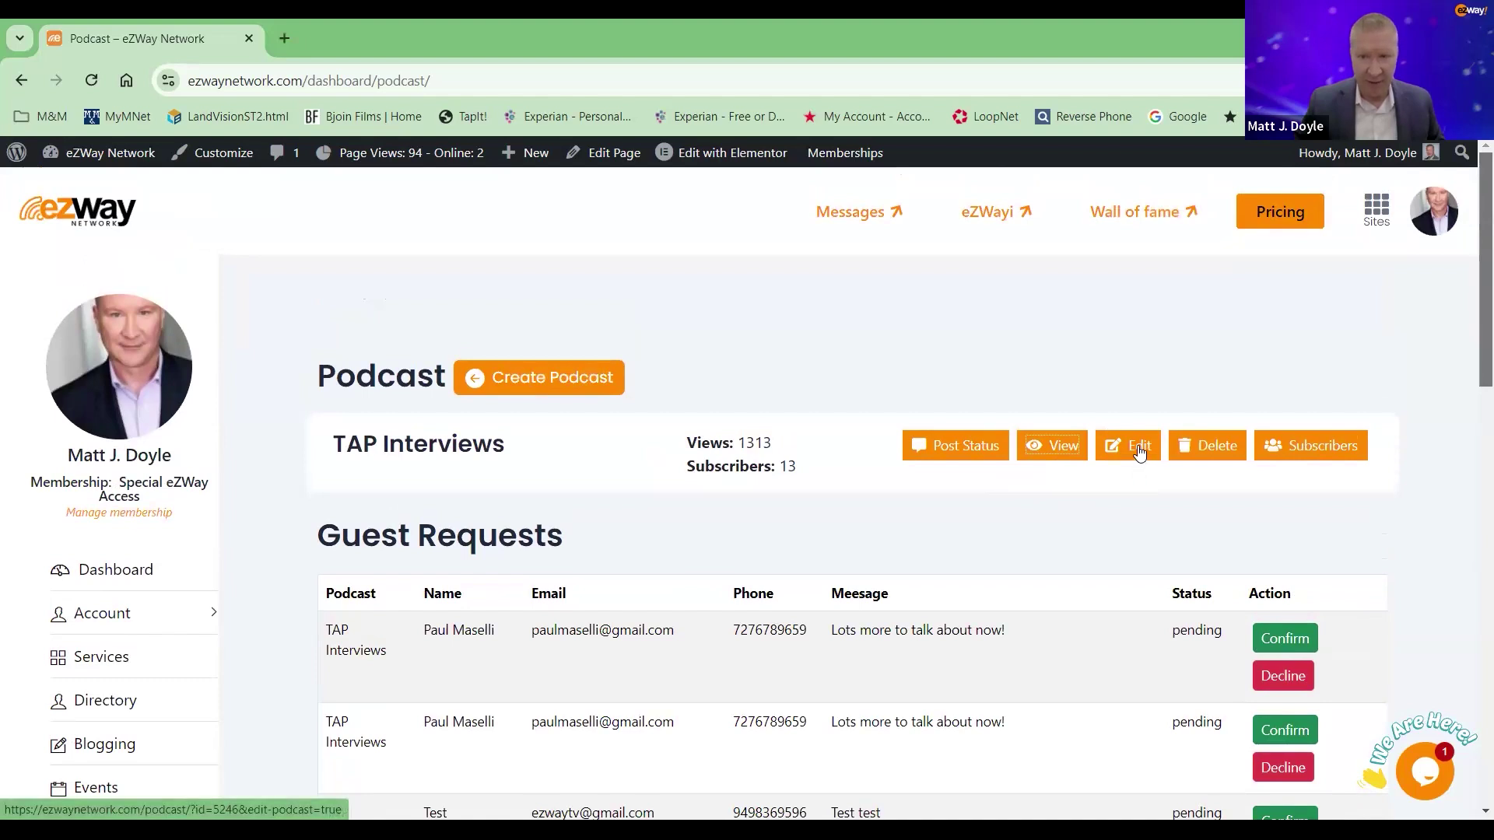
click(1323, 450)
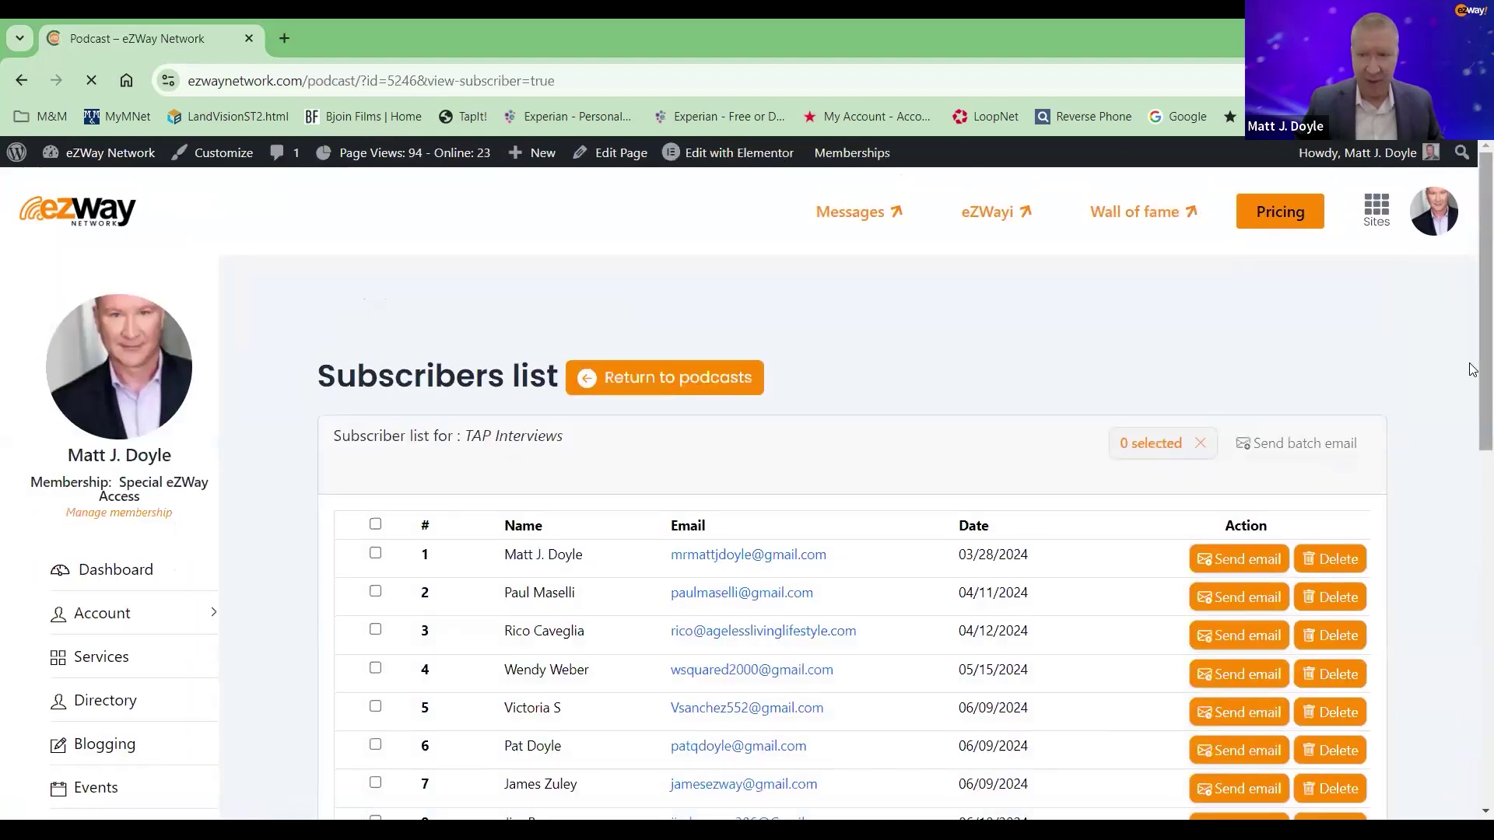
scroll(1471, 367, down, 3)
scroll(1472, 487, down, 1)
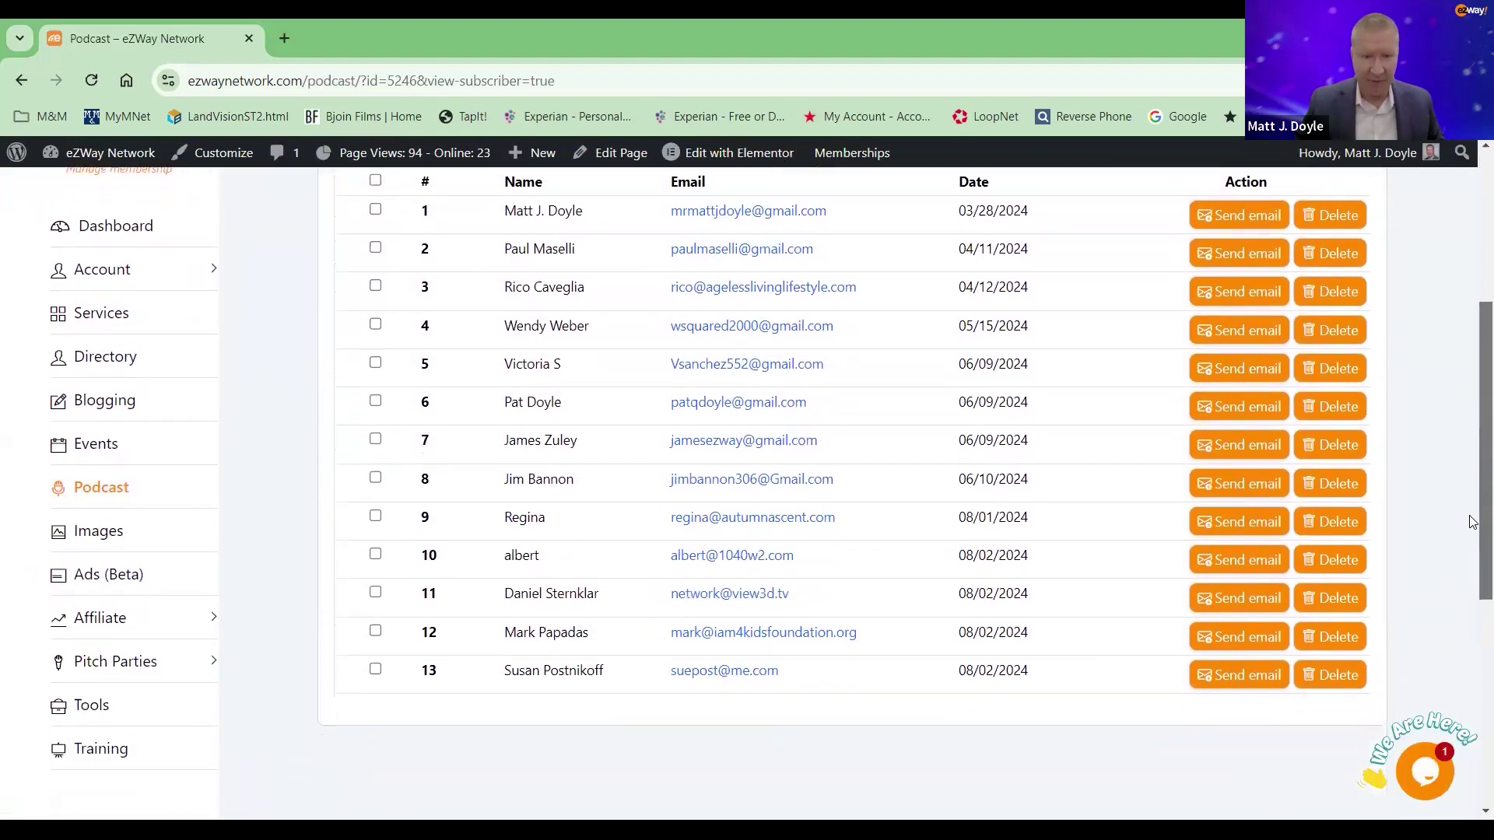
scroll(1472, 488, up, 1)
scroll(1472, 488, up, 1)
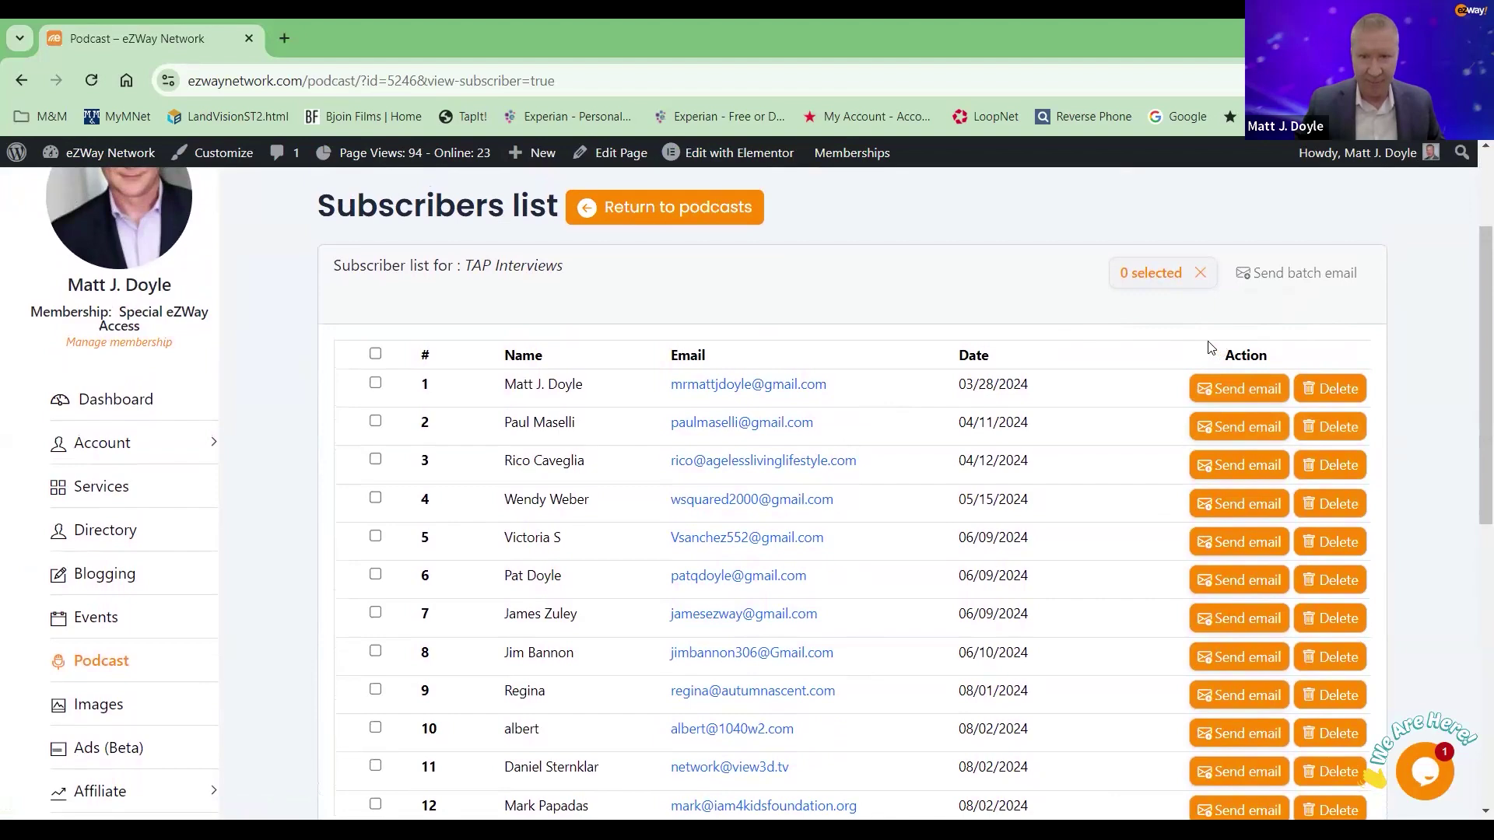
scroll(1167, 358, up, 3)
Step: Return to the podcasts overview, view the public TAP Interviews page and close it again
click(709, 374)
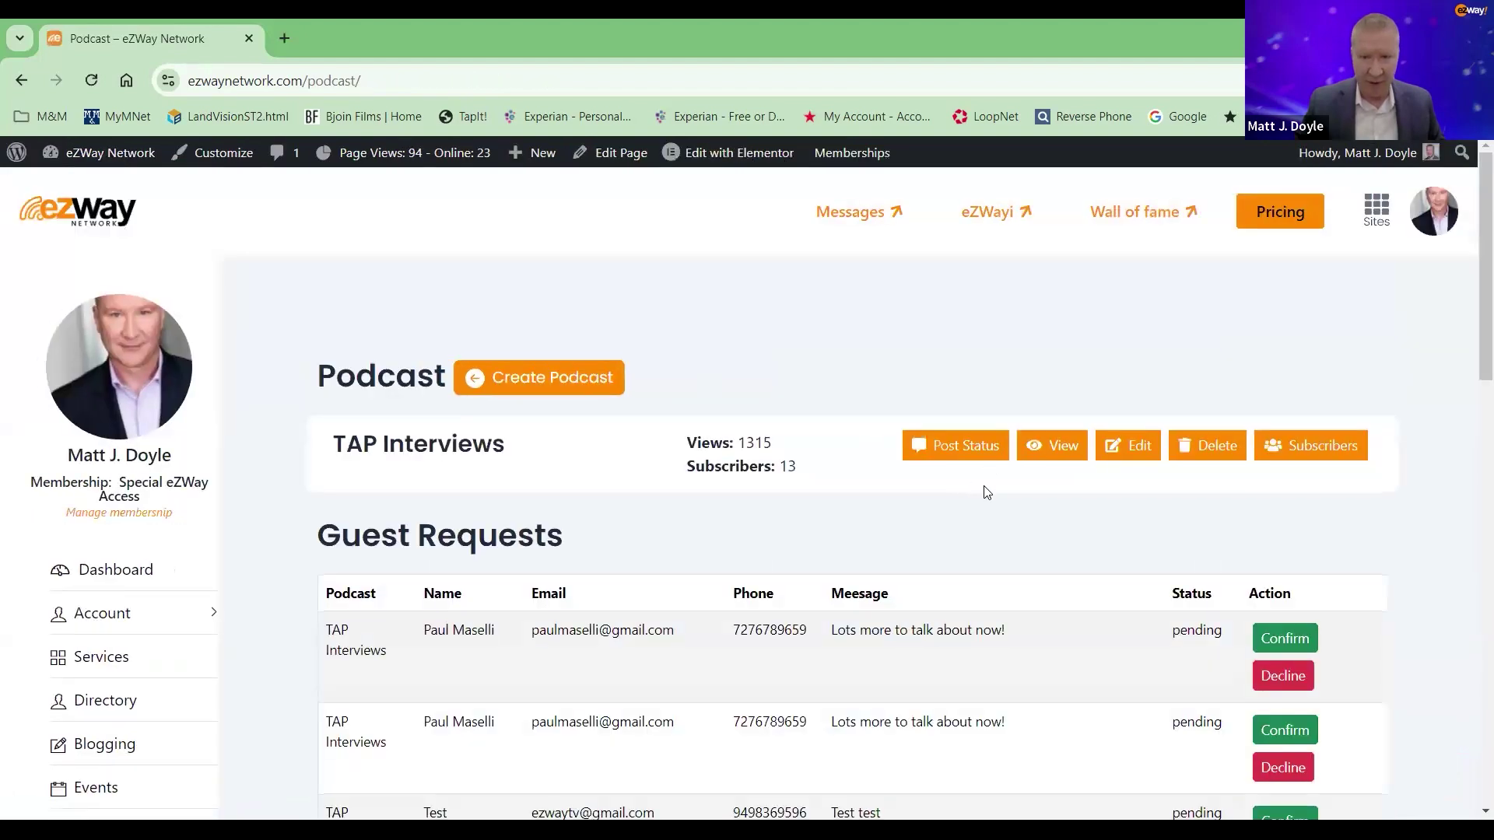
click(1062, 452)
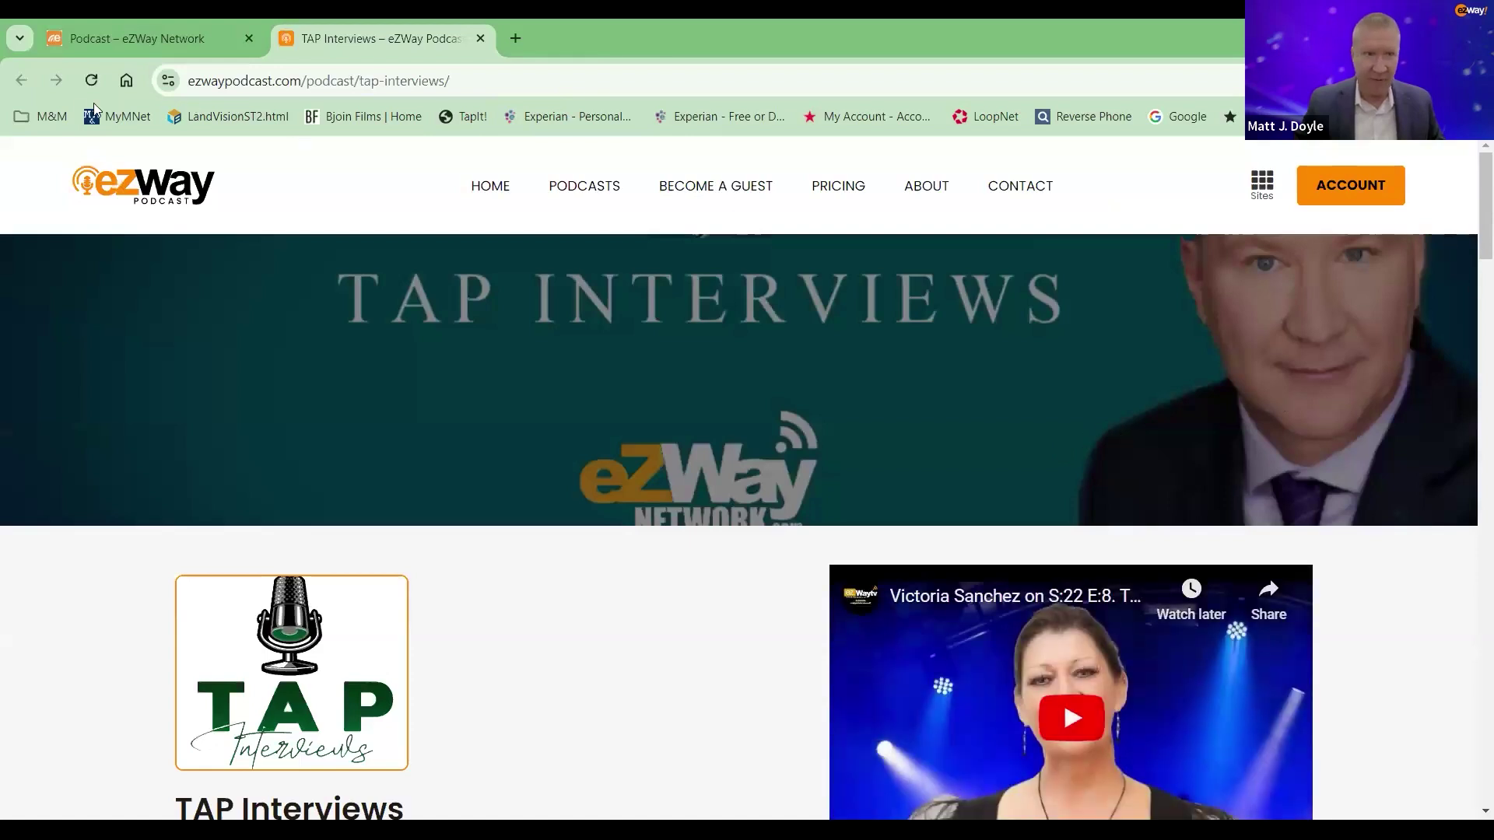
click(481, 39)
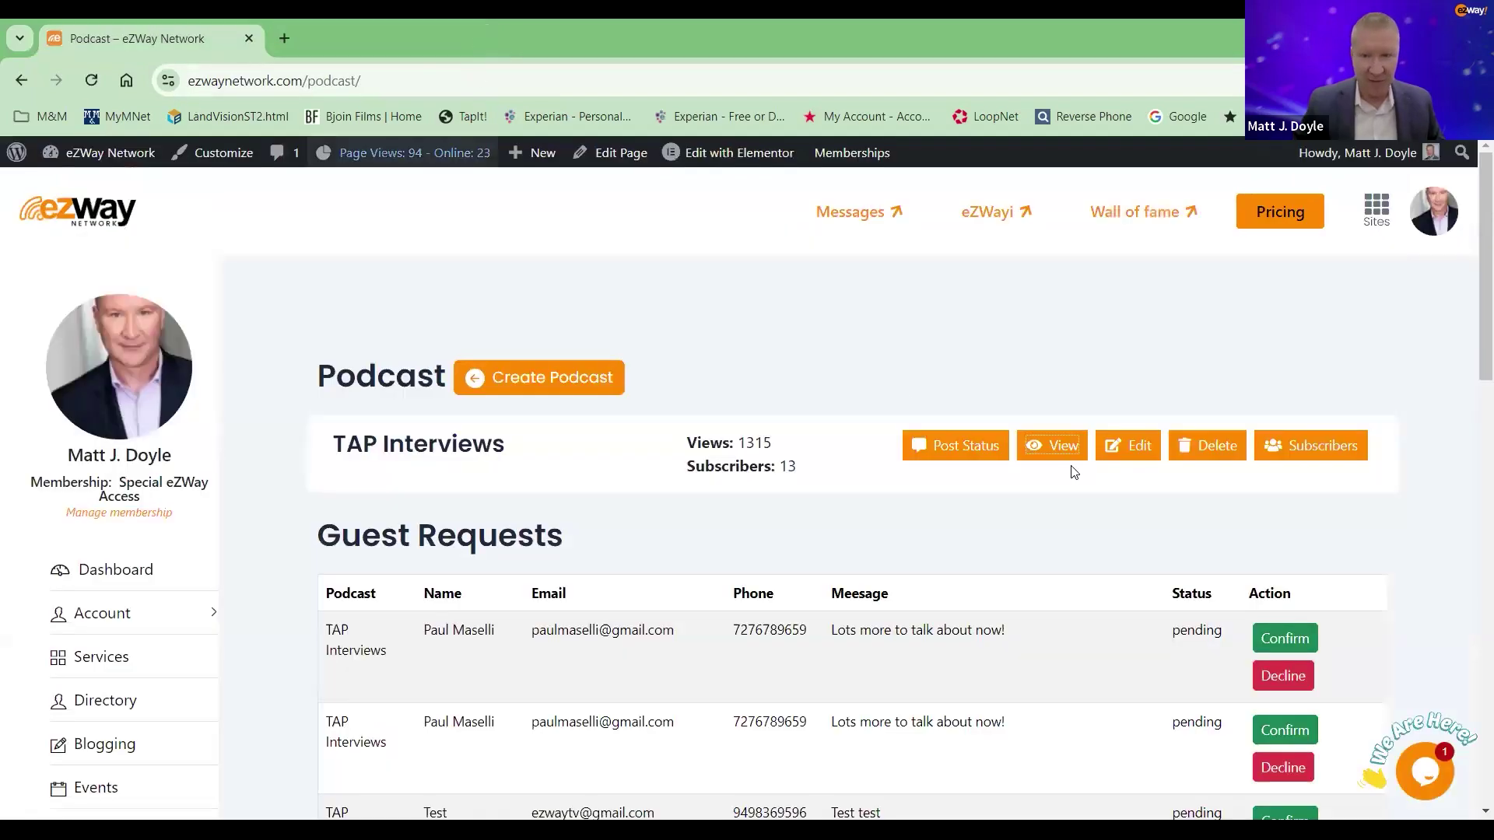
Step: Open TAP Interviews for editing and examine its banner, feature photo, descriptions, embed codes and web and social URL fields
click(1138, 450)
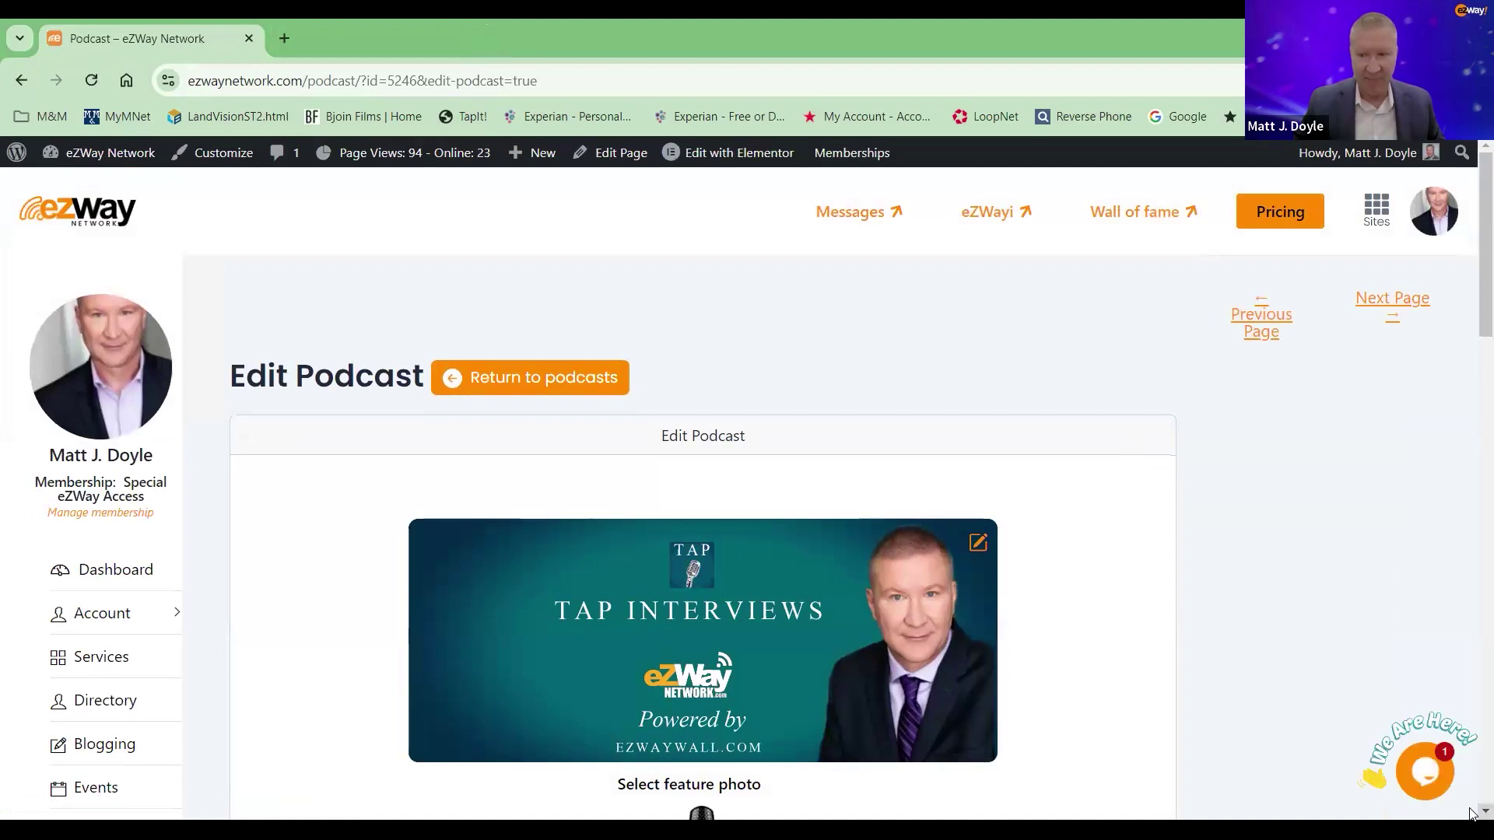
scroll(1473, 813, down, 3)
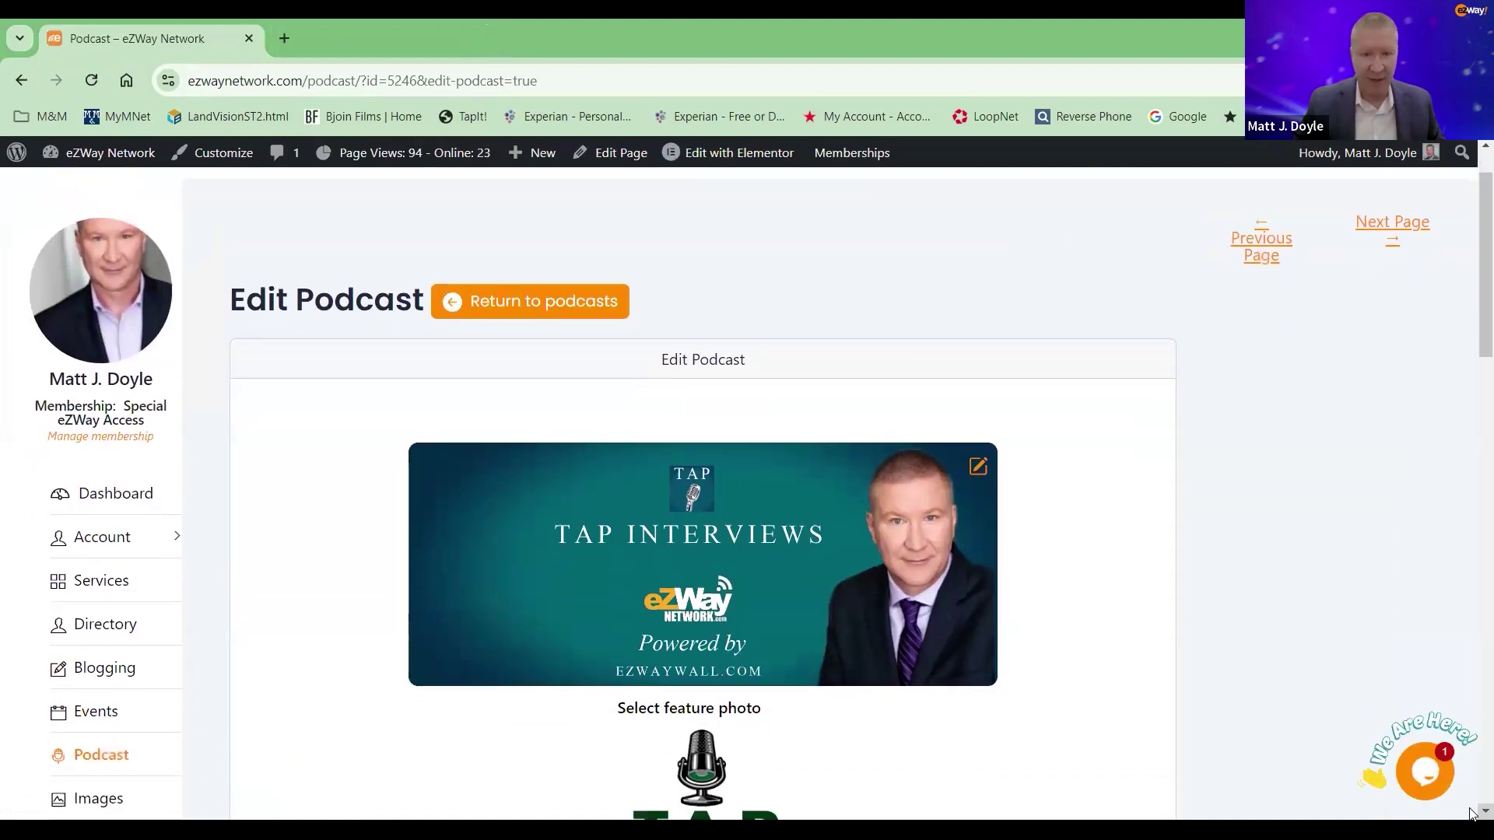
scroll(1473, 813, down, 2)
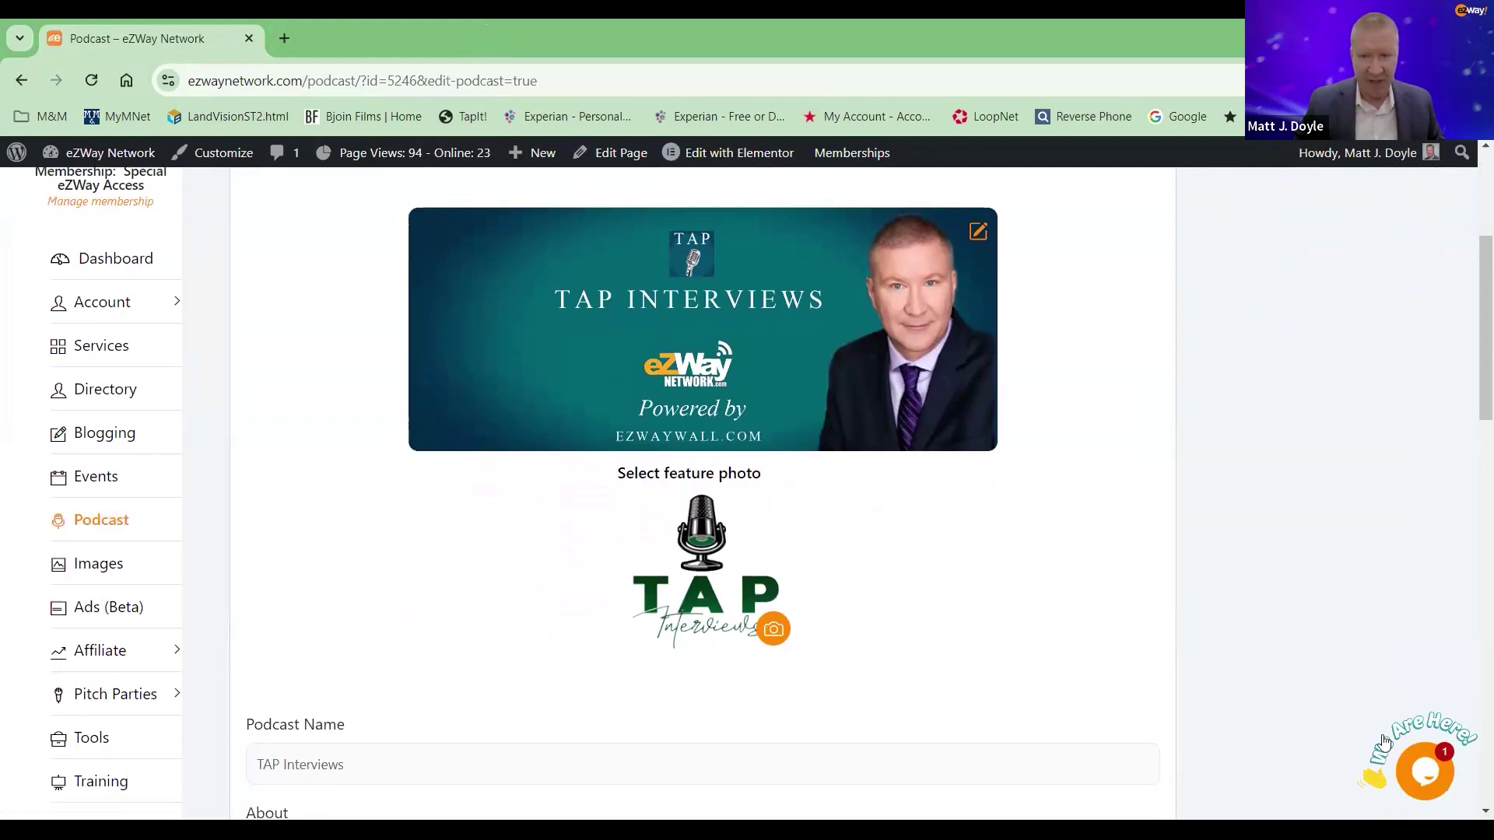
scroll(1473, 814, down, 3)
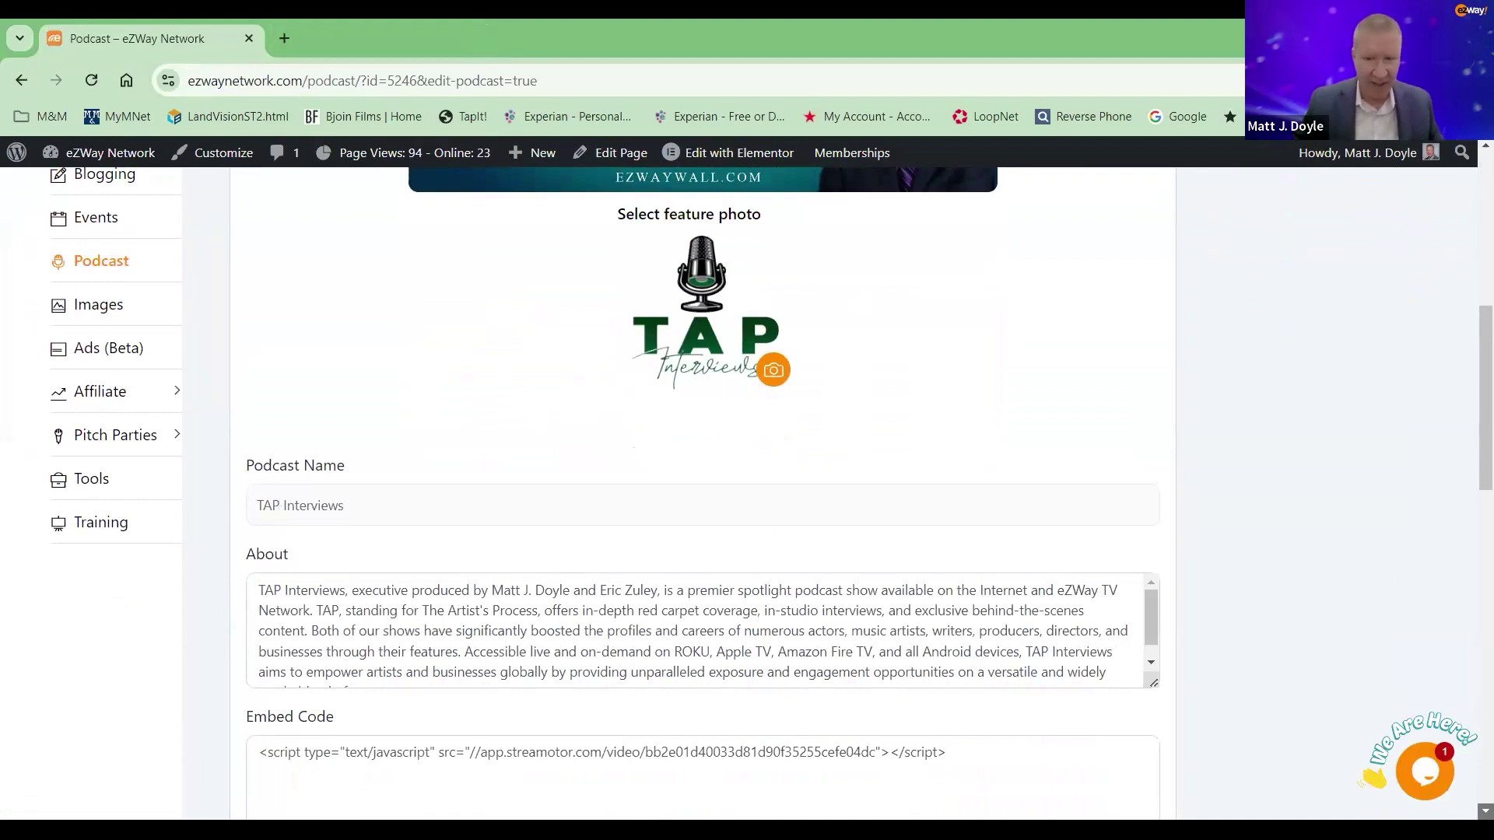
scroll(1471, 819, down, 2)
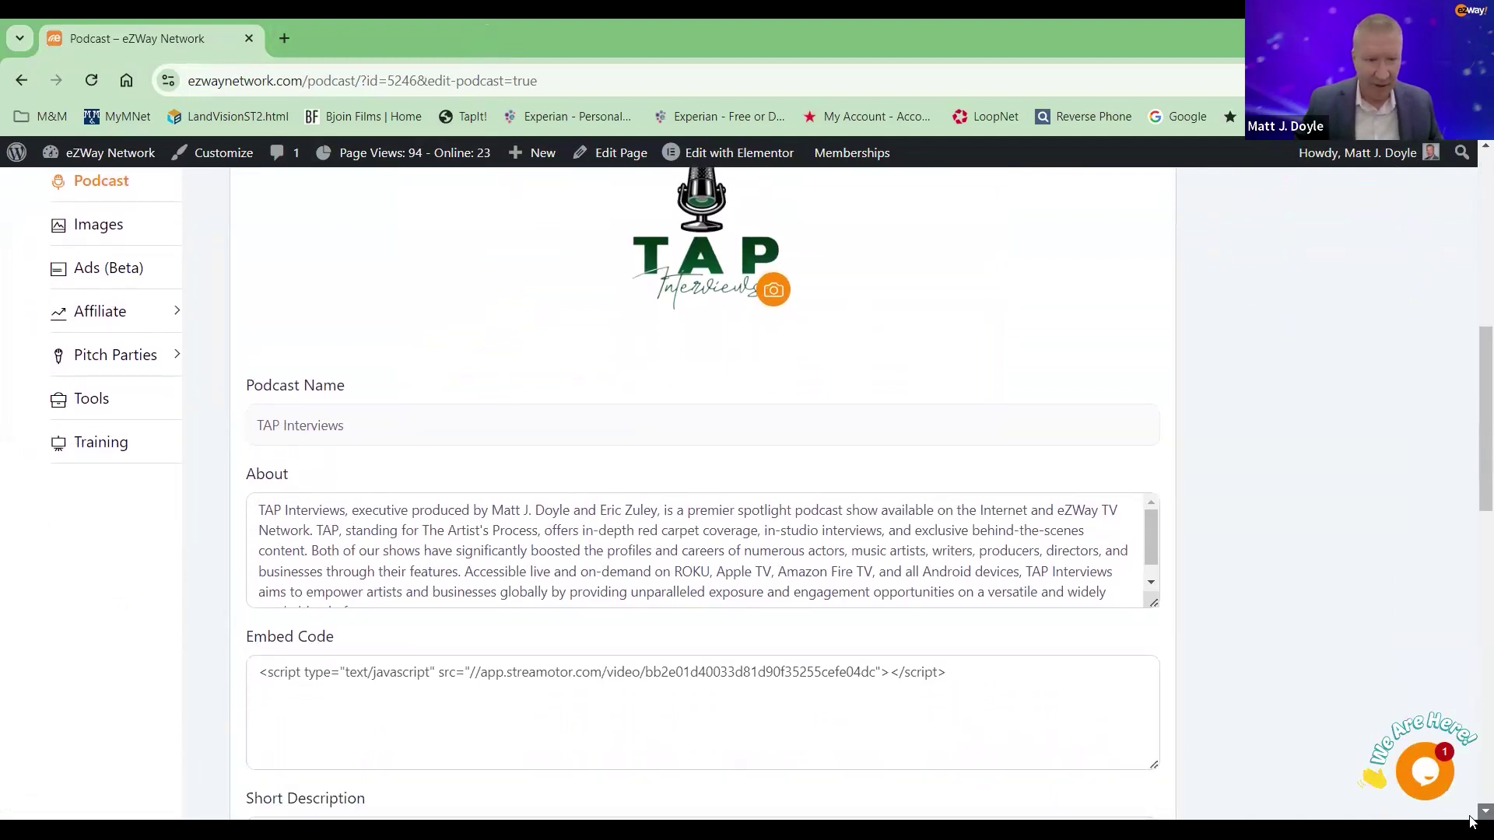
scroll(1471, 818, down, 2)
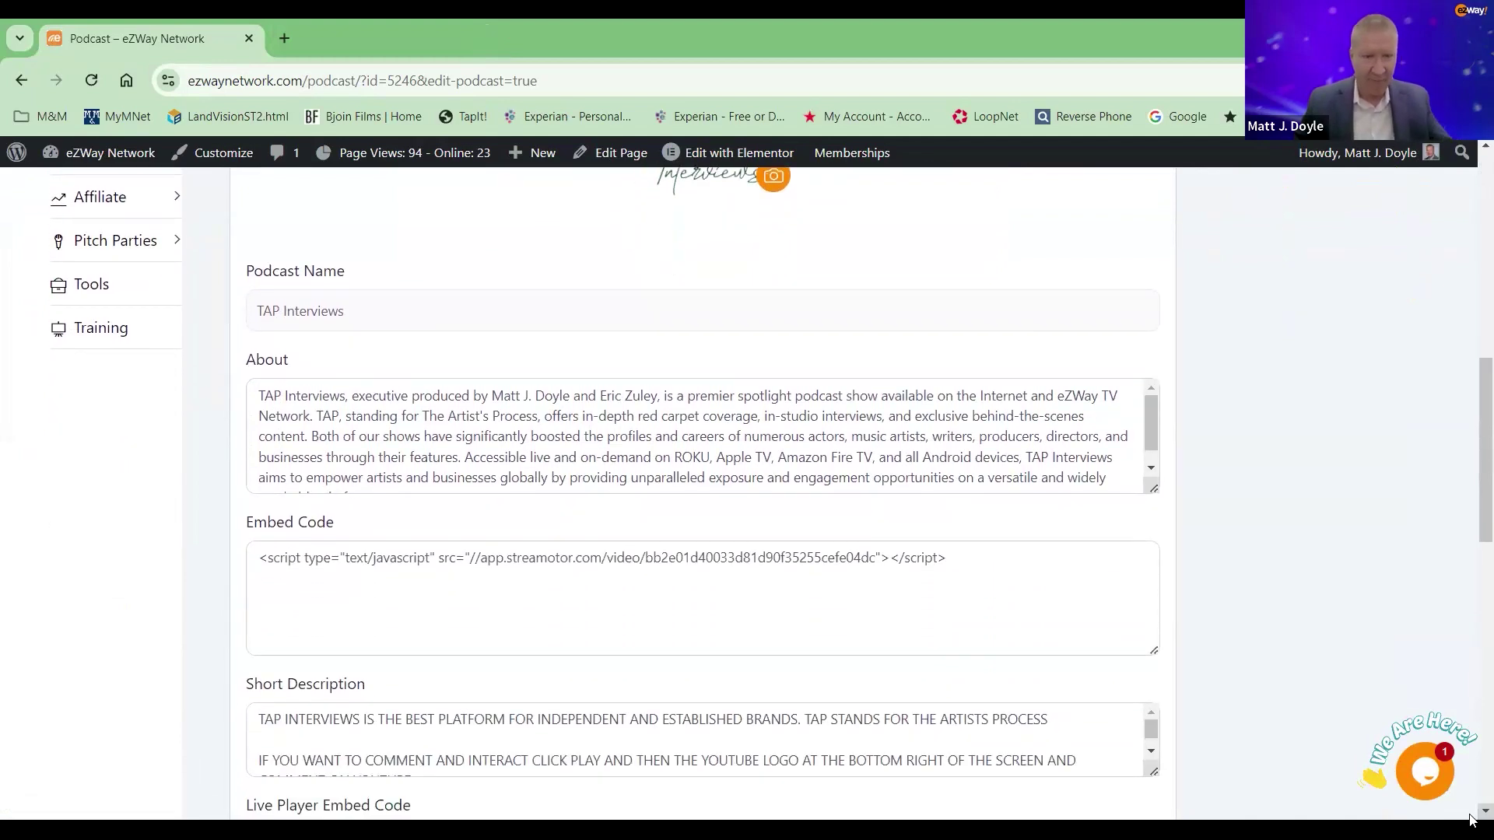
scroll(1470, 818, down, 2)
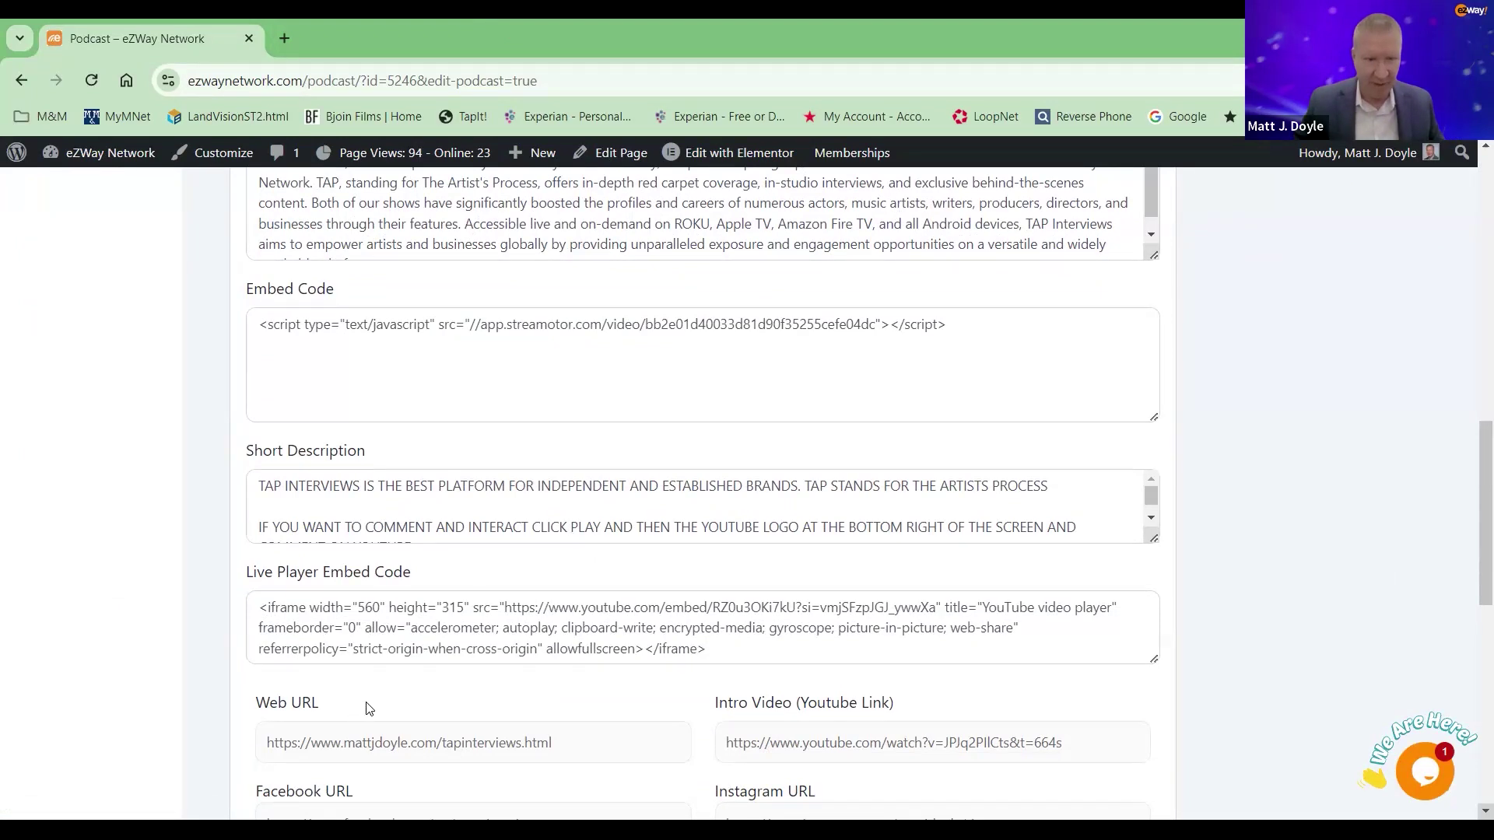
scroll(1471, 815, down, 2)
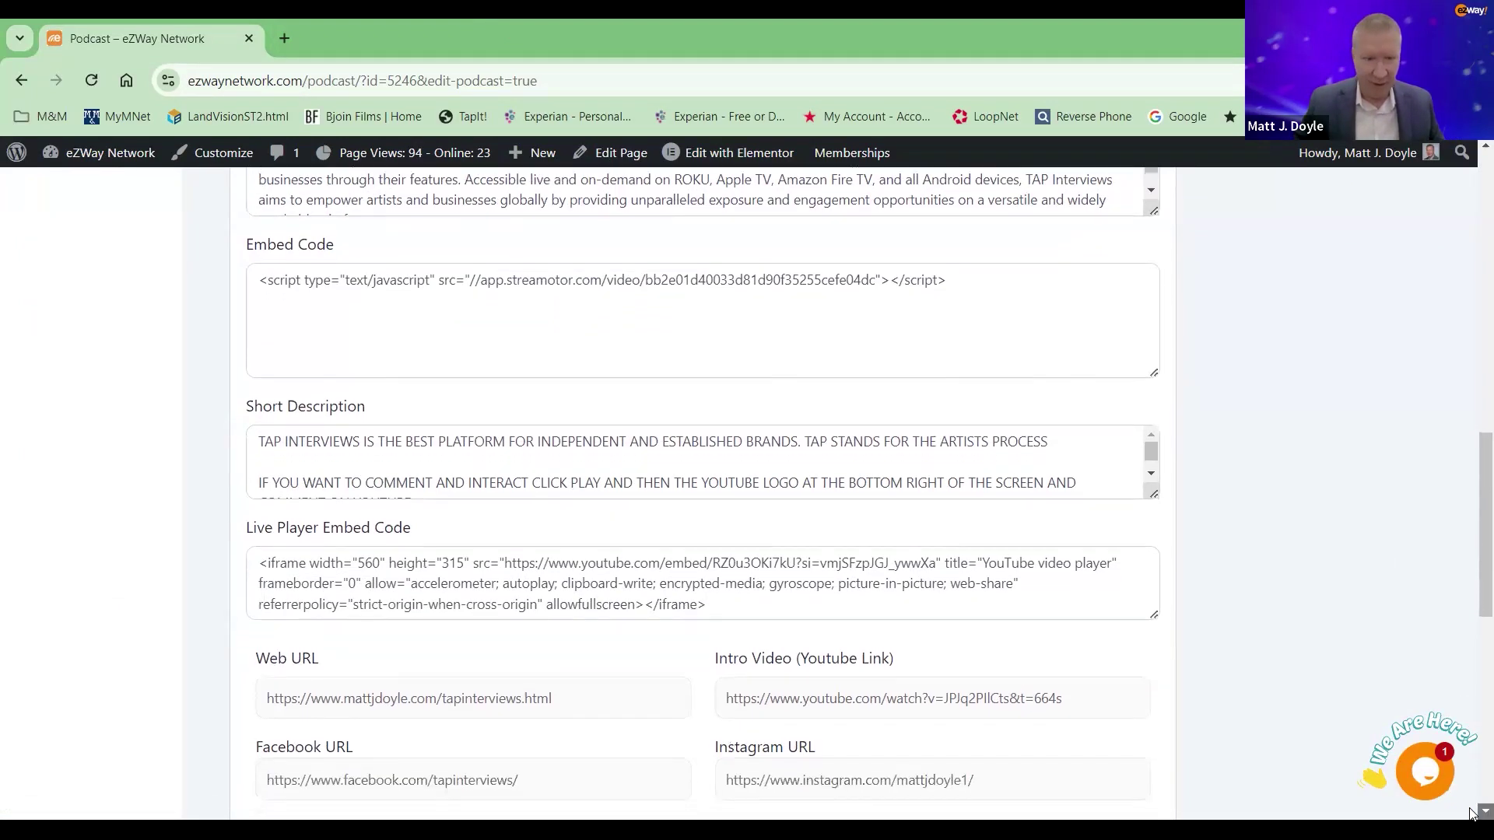
scroll(1471, 813, down, 2)
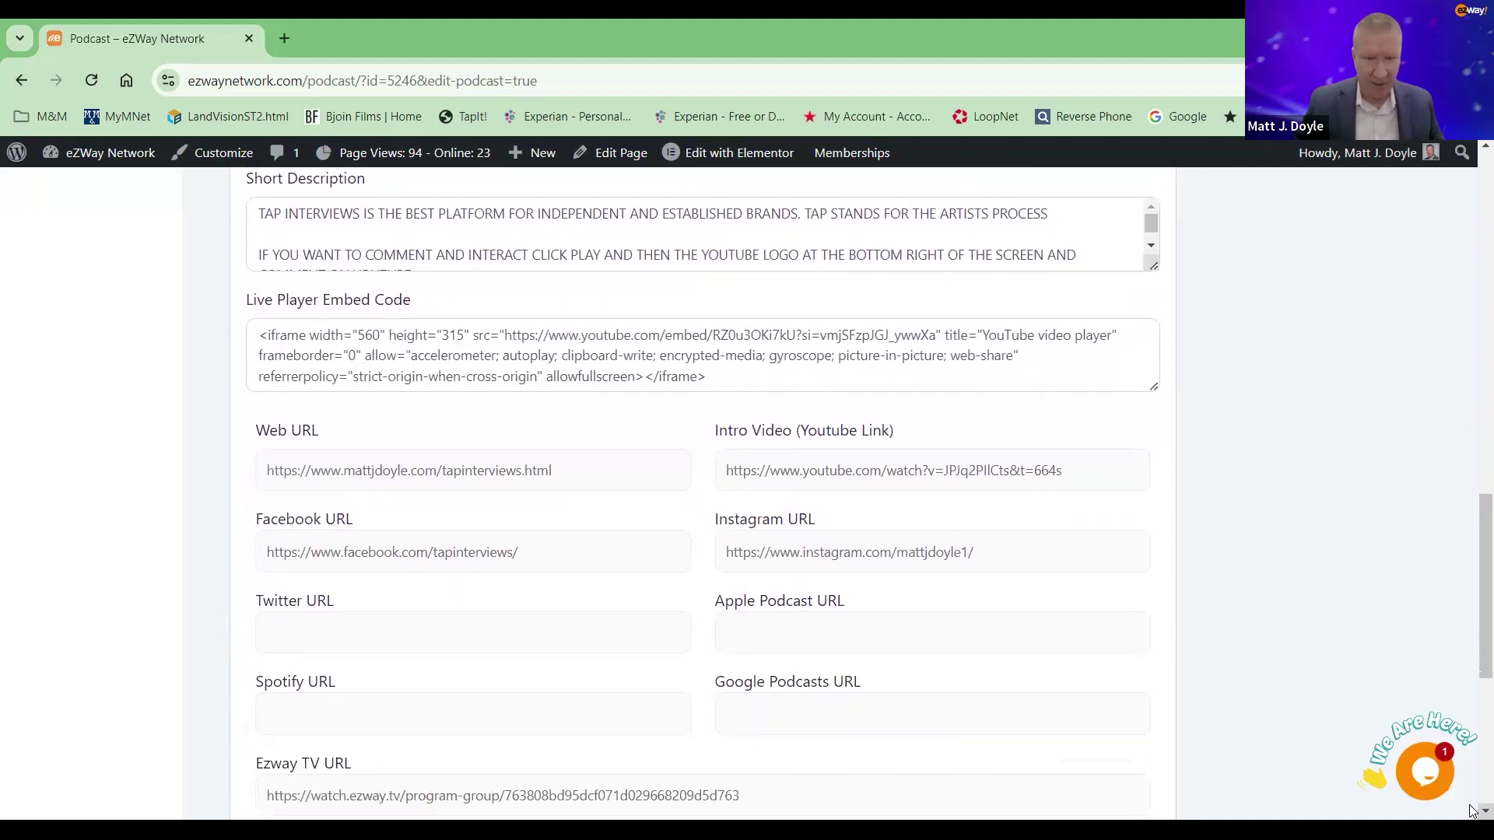
scroll(1472, 812, down, 1)
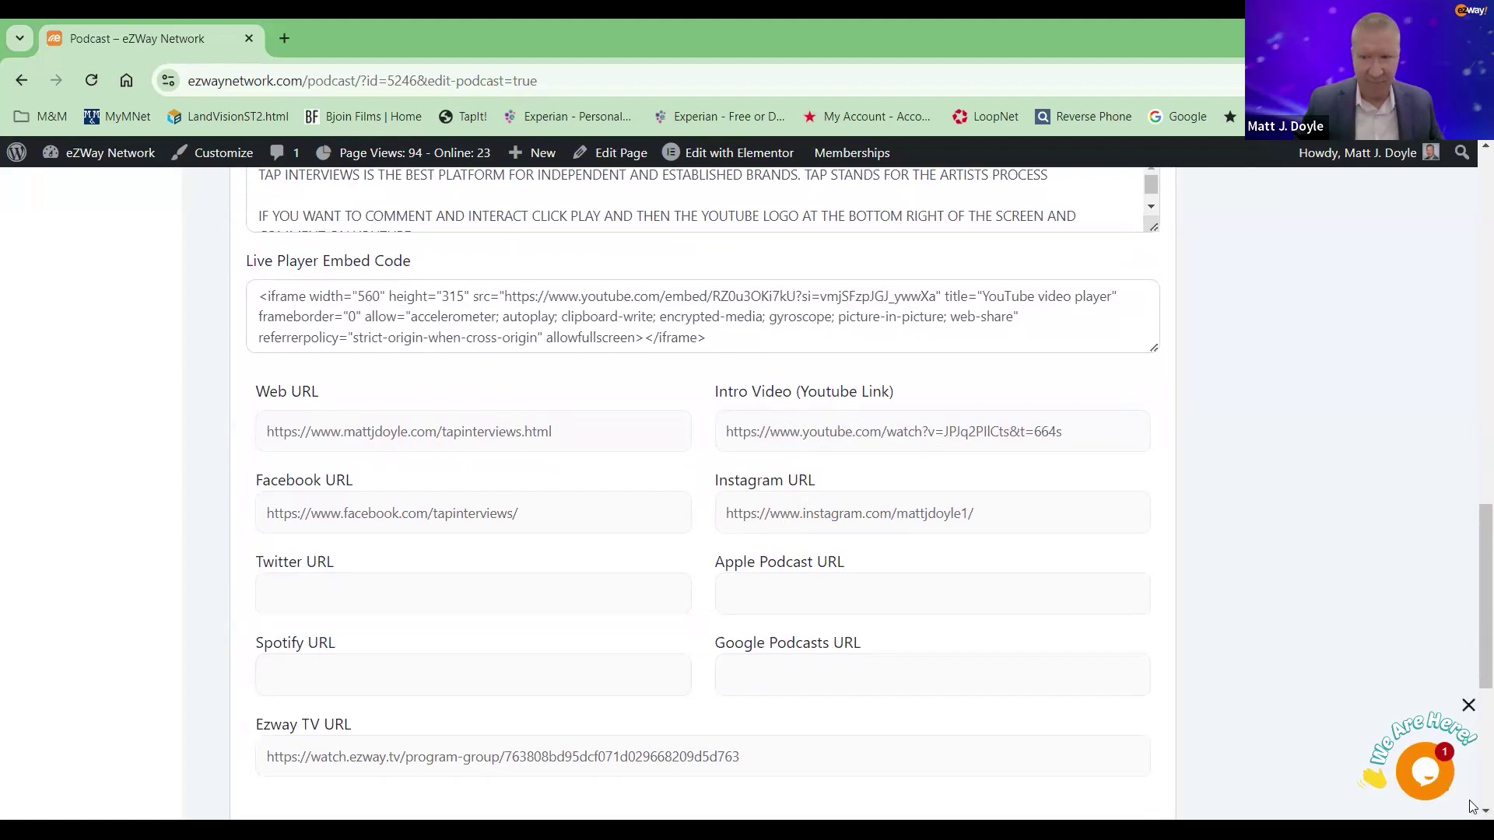
scroll(1471, 813, down, 3)
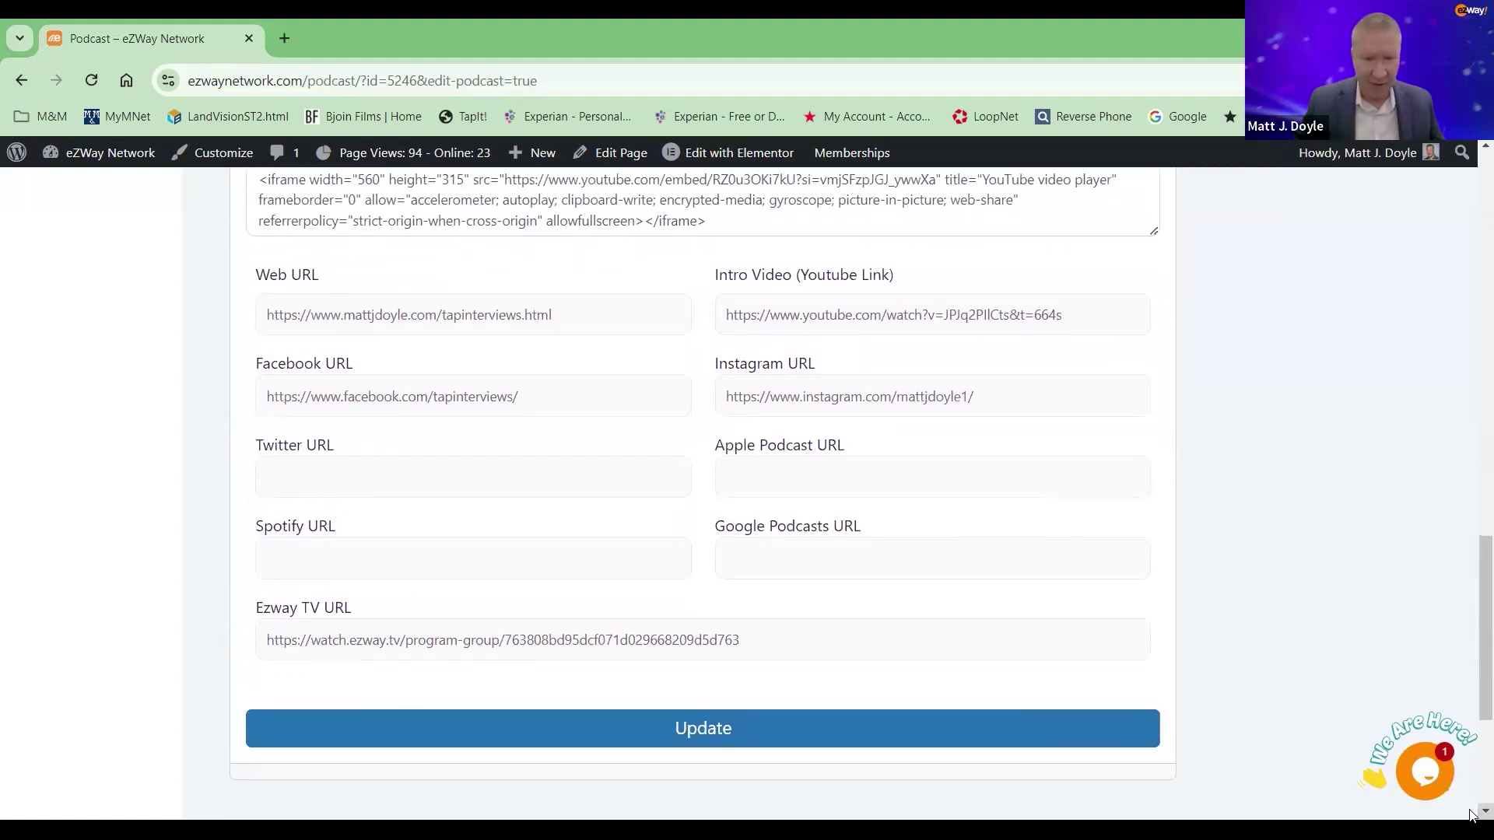
scroll(1471, 813, down, 1)
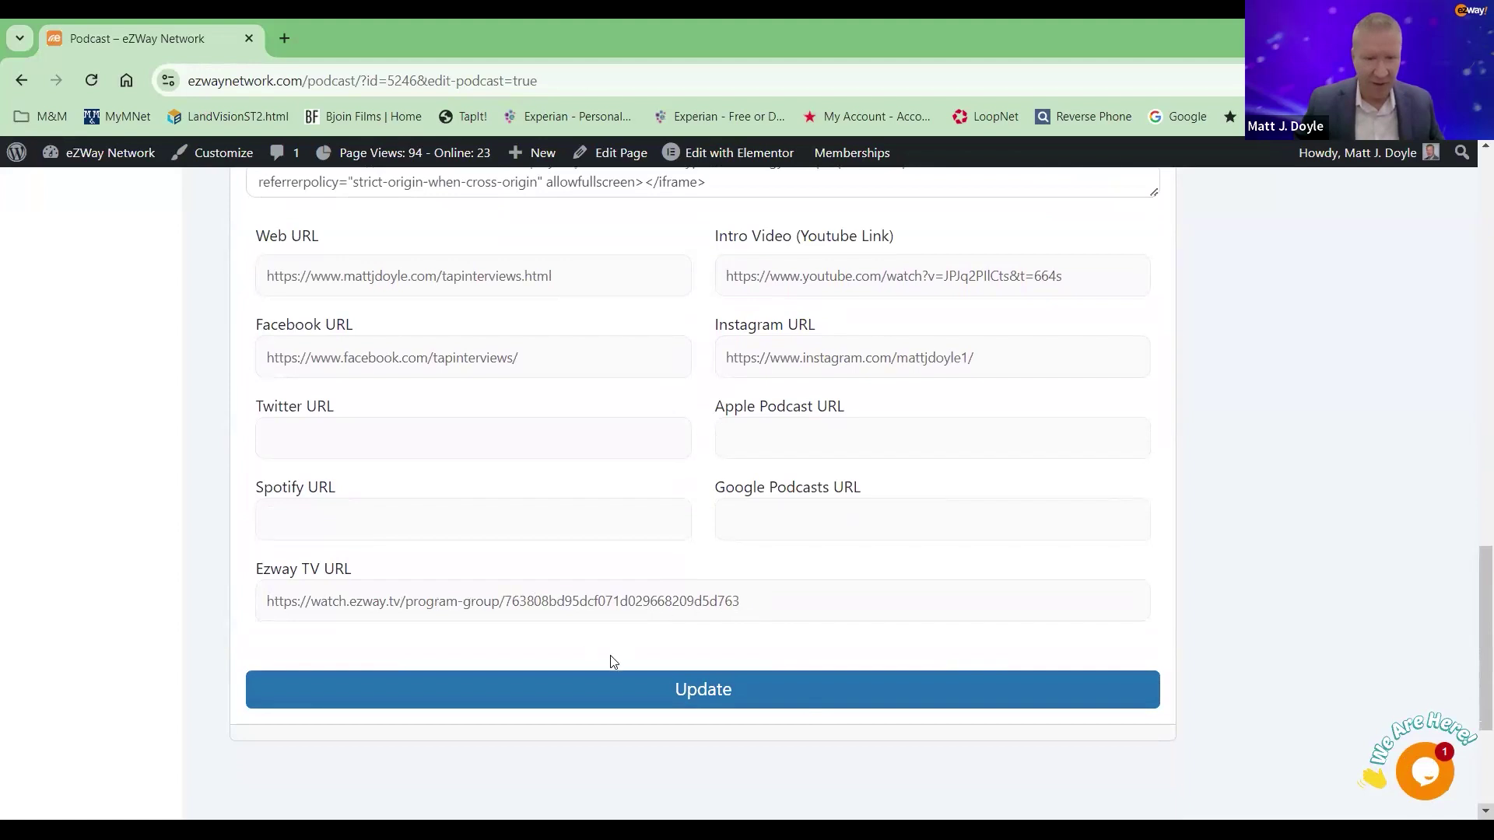
Step: Submit the TAP Interviews podcast update and return to the podcasts overview
click(708, 692)
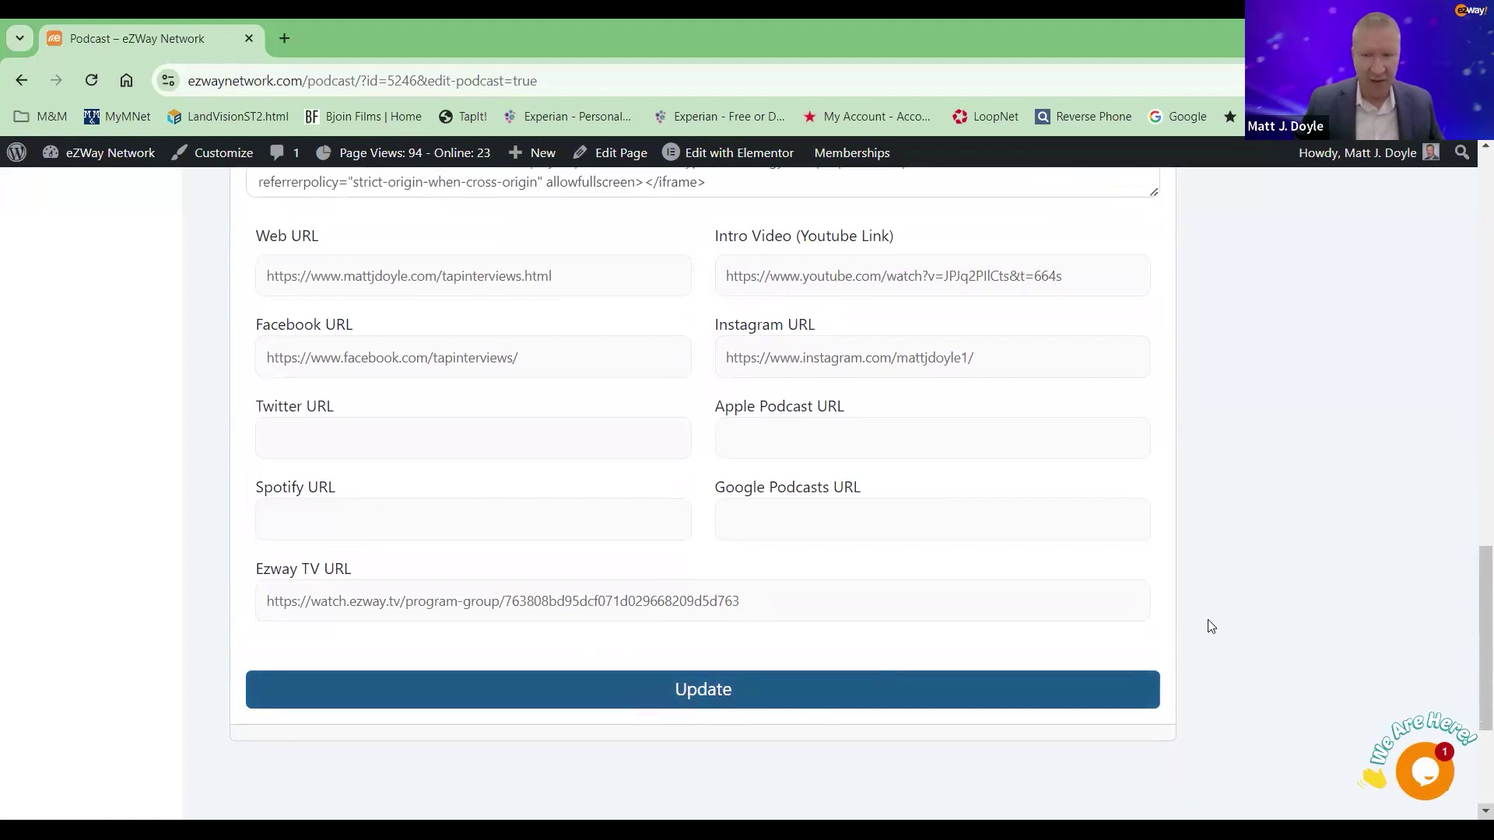
drag(1473, 657, 1473, 206)
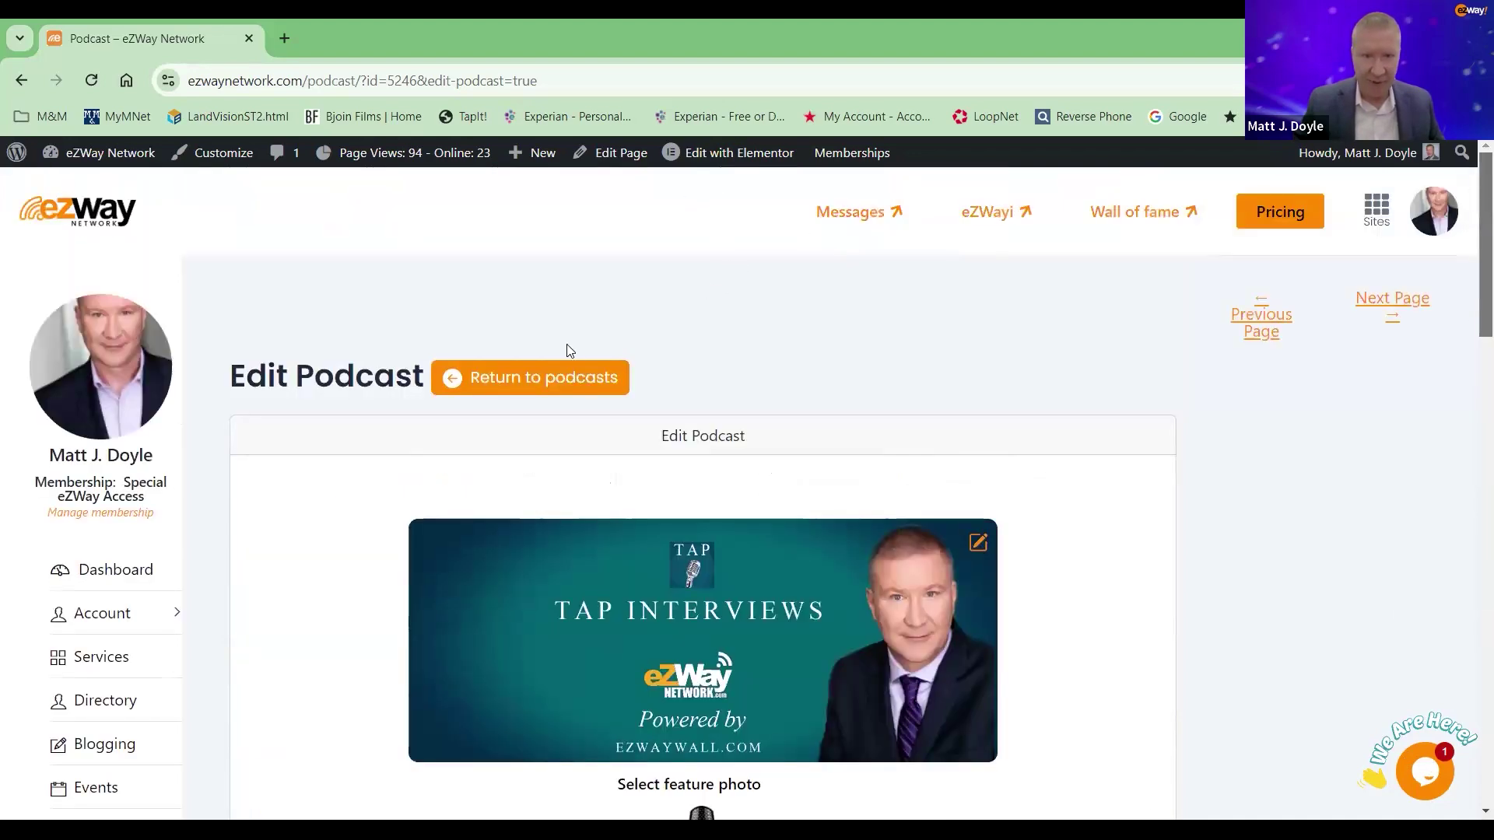
click(543, 379)
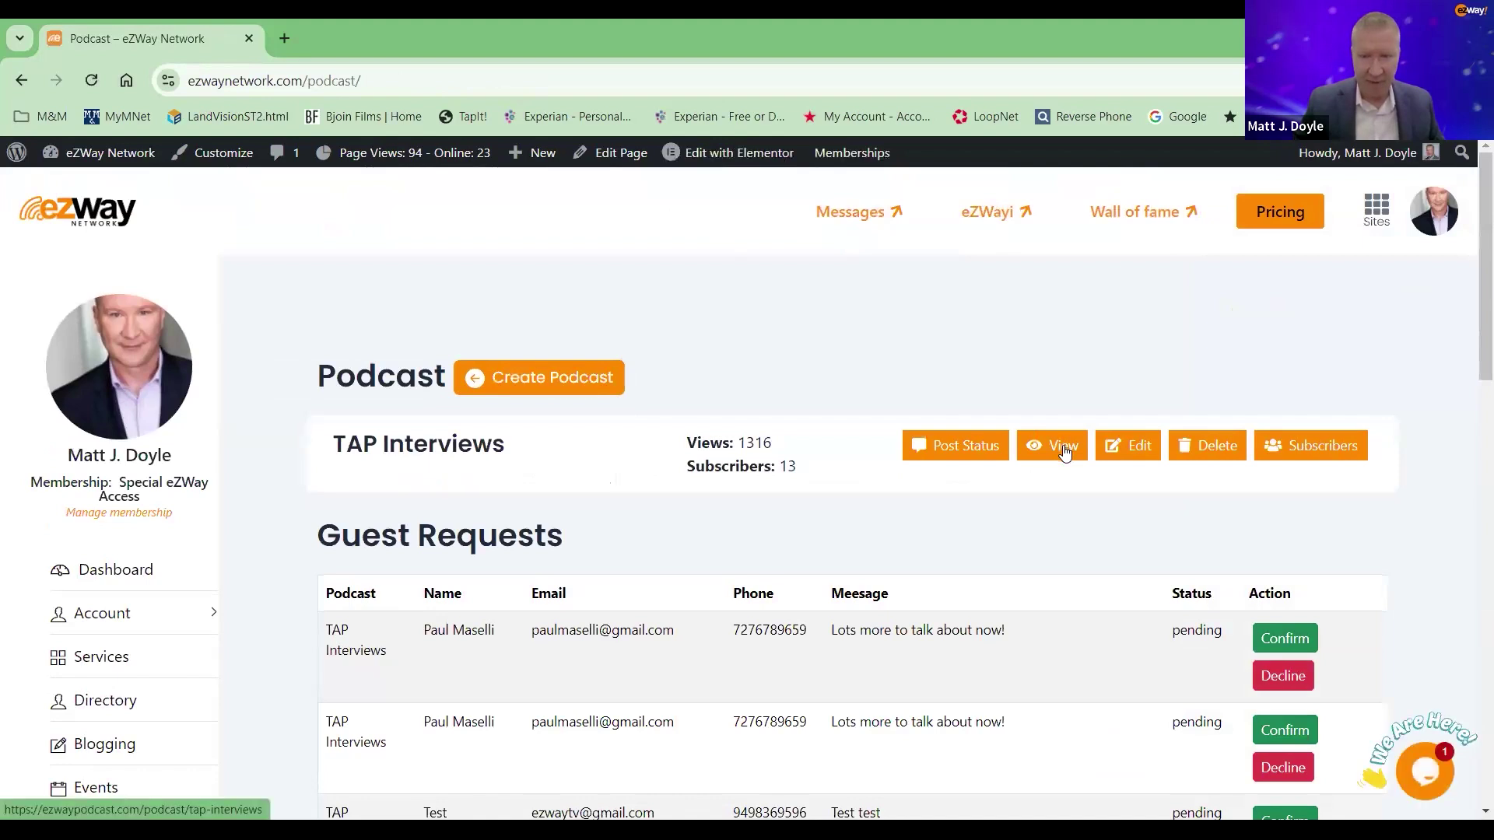
Step: Open the public TAP Interviews page and examine its description, intro video, buttons and listening links
click(1064, 453)
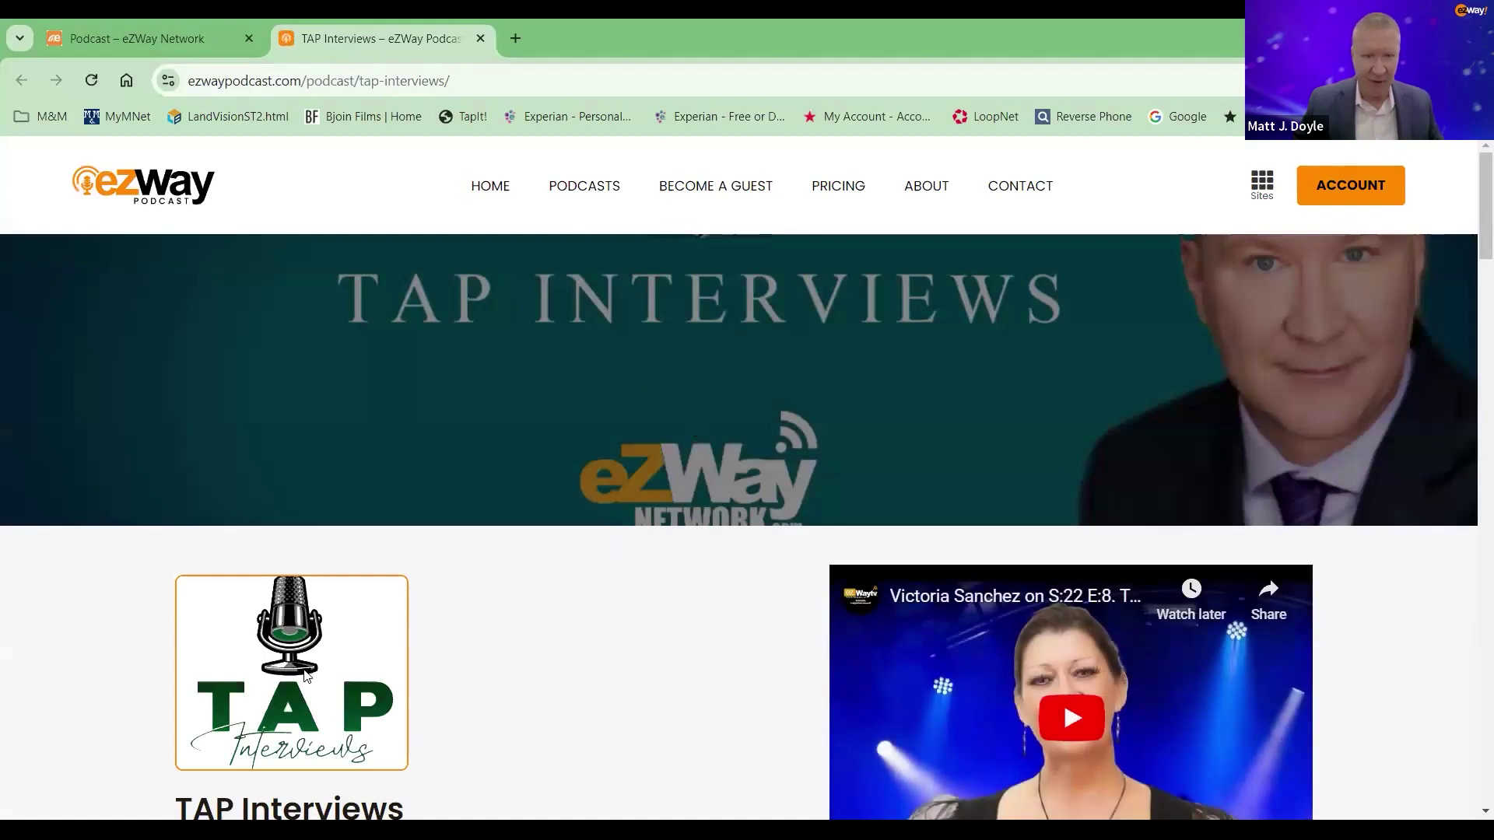
scroll(1472, 227, down, 4)
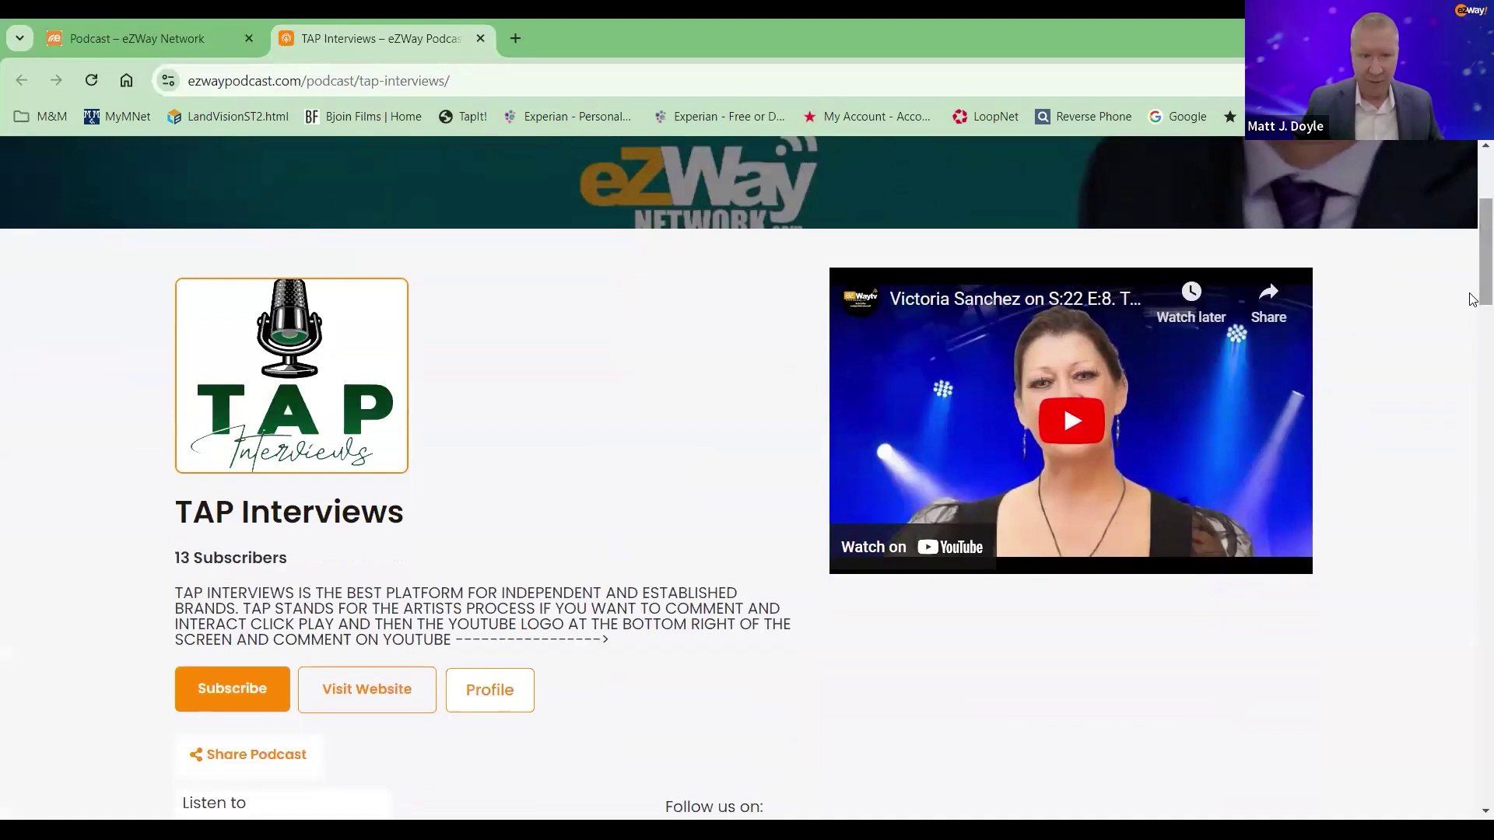
scroll(1473, 300, down, 3)
scroll(1472, 303, down, 1)
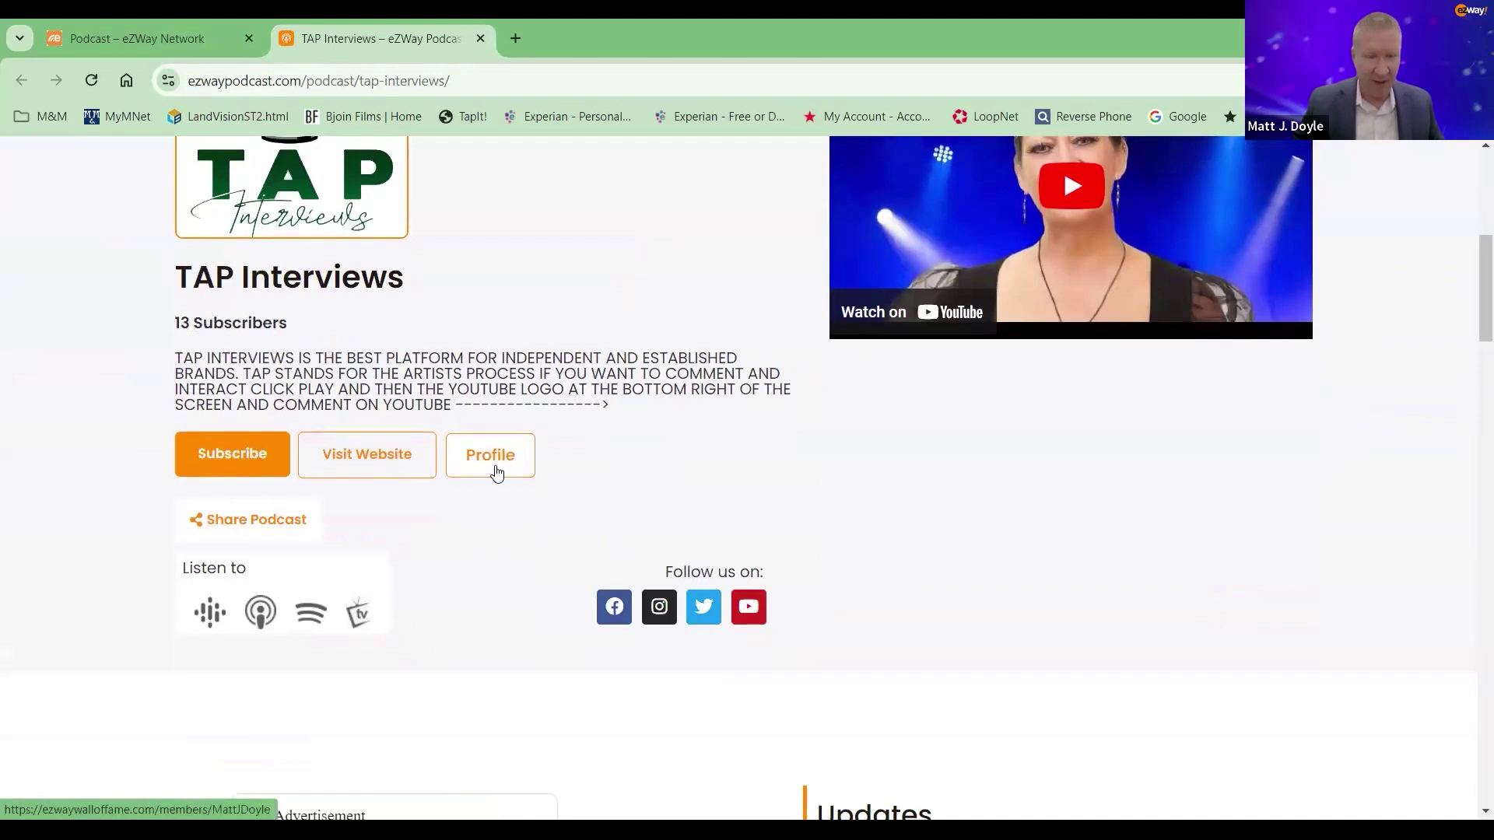
Step: Visit the podcast's linked website, look over its subscription form and video section, and go back to the podcast page
click(385, 465)
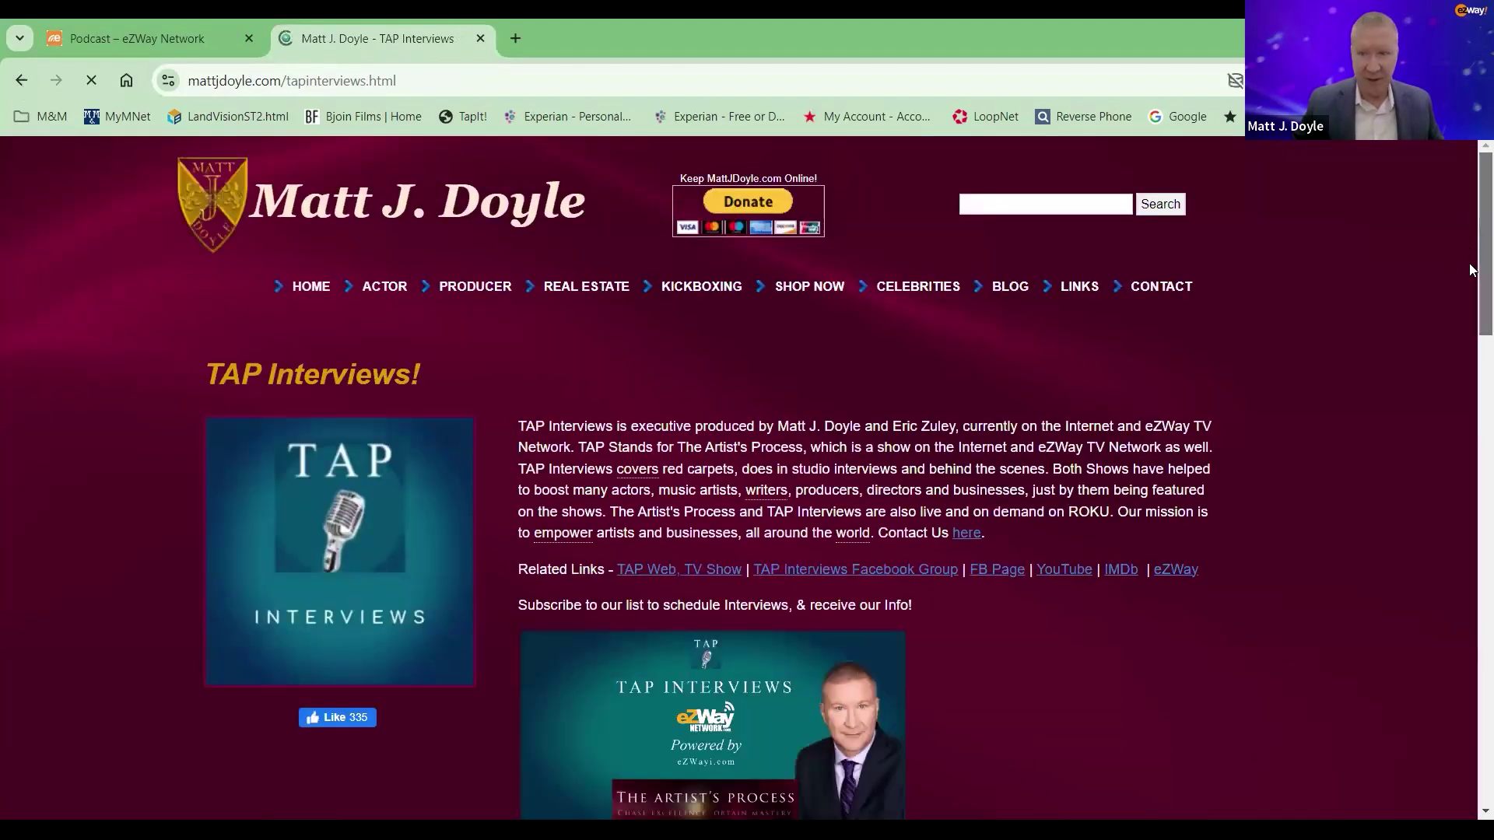
scroll(1449, 266, down, 9)
scroll(1472, 488, down, 10)
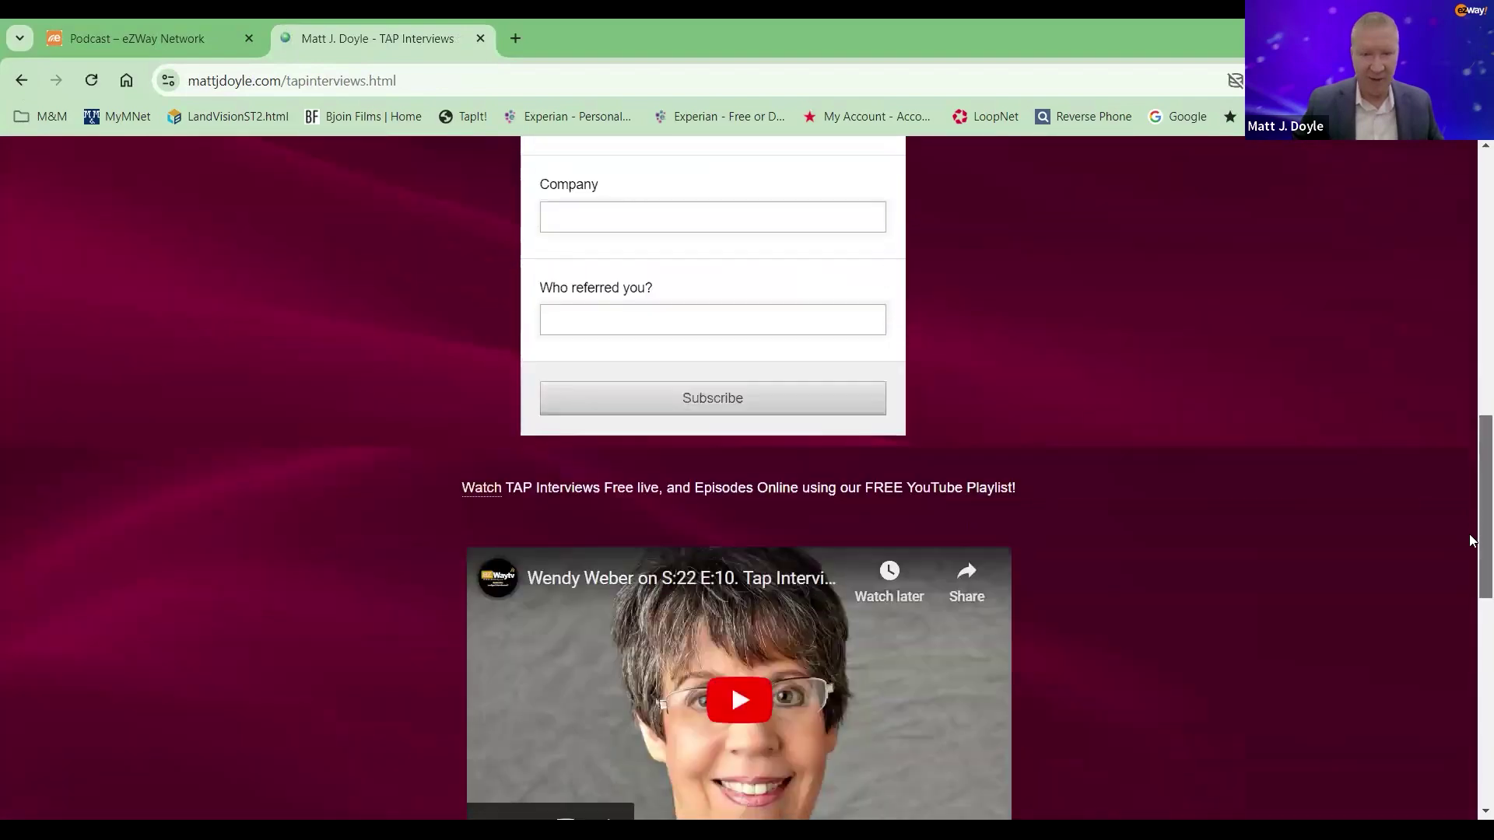
scroll(1469, 659, up, 18)
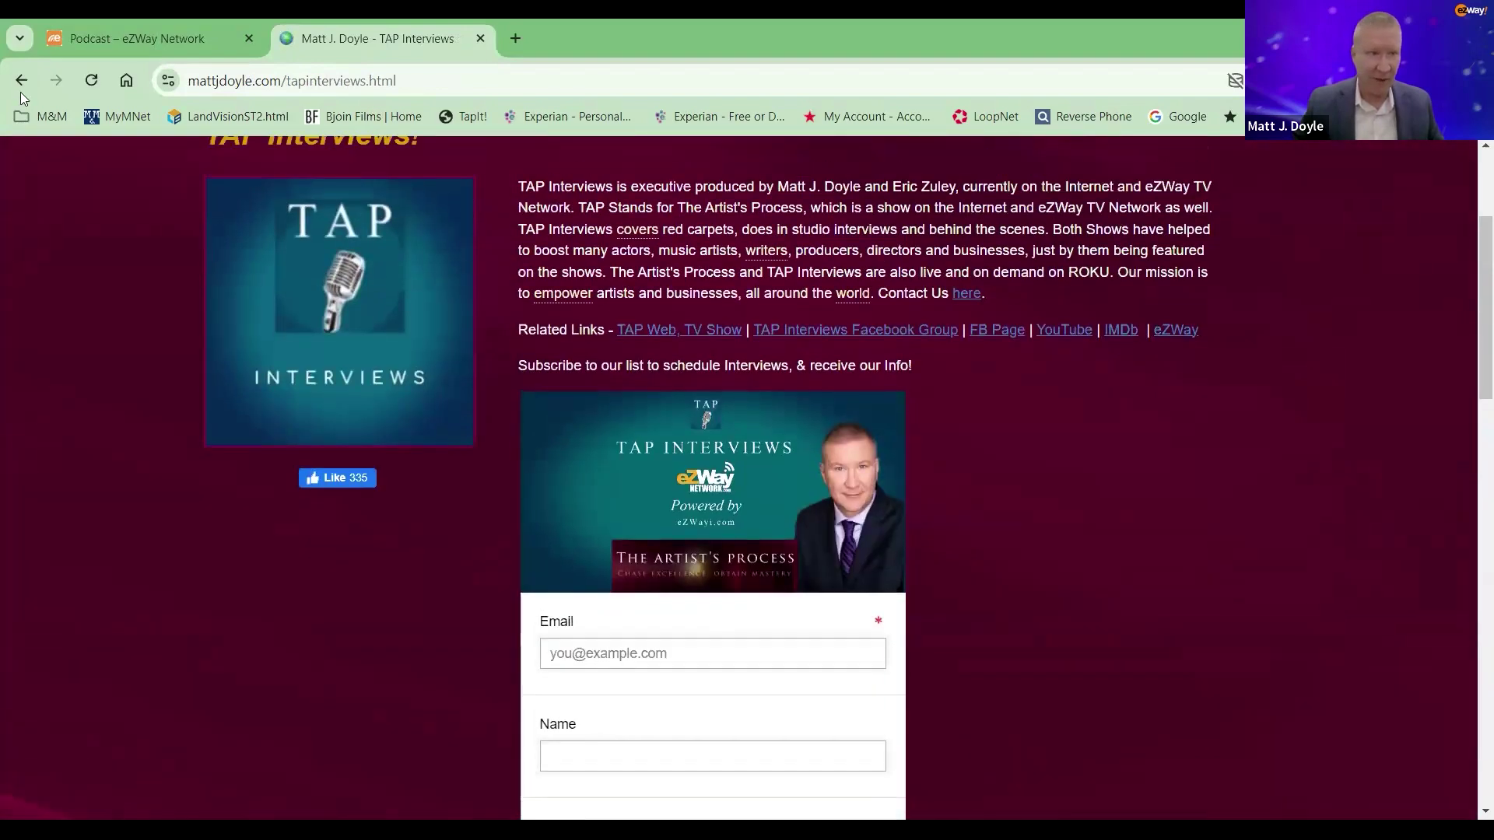
click(21, 81)
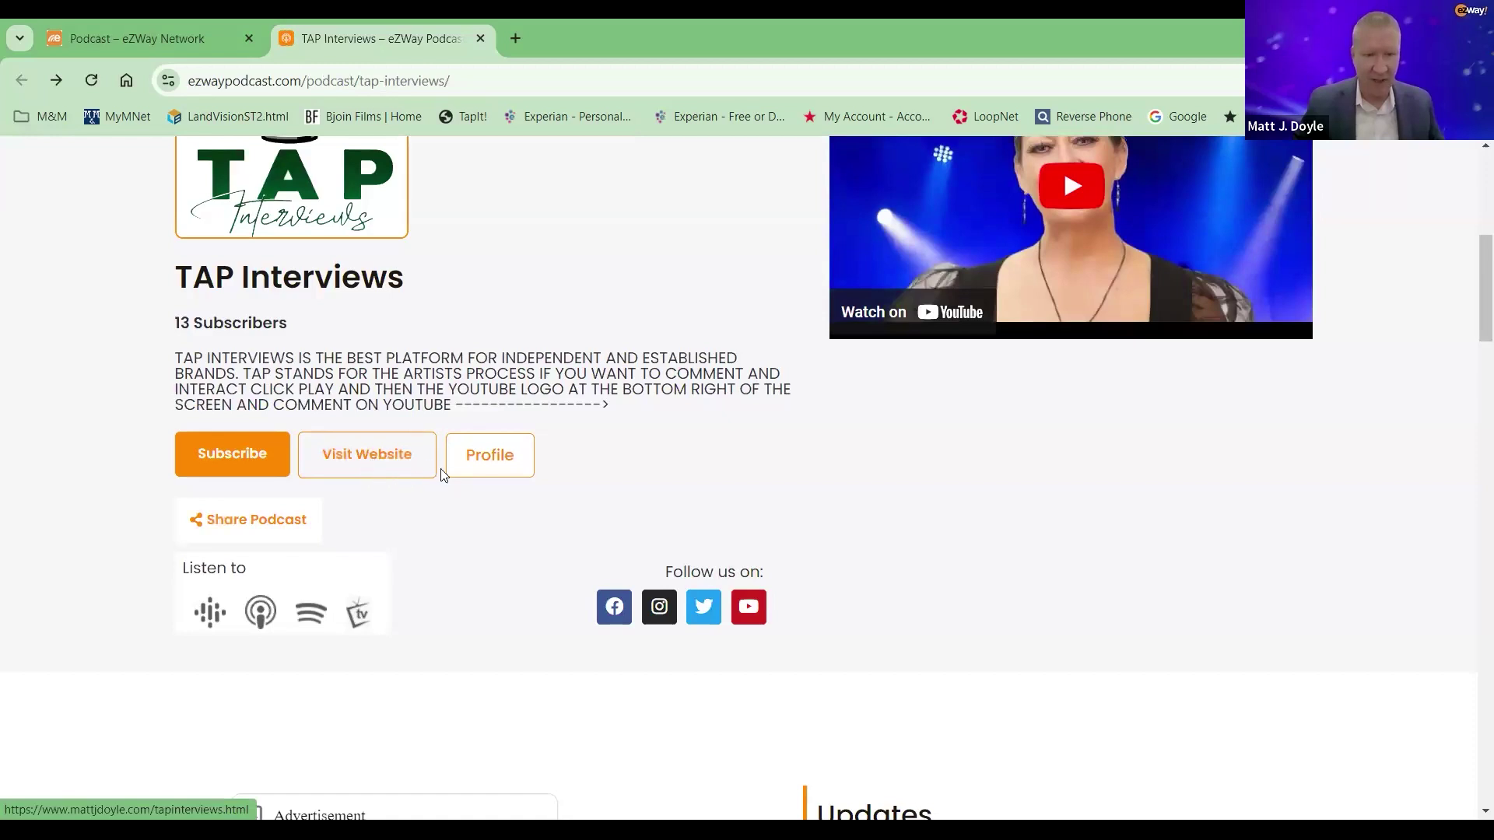
Step: View the podcast host's Wall of Fame profile and go back to the start of the TAP Interviews page
click(489, 466)
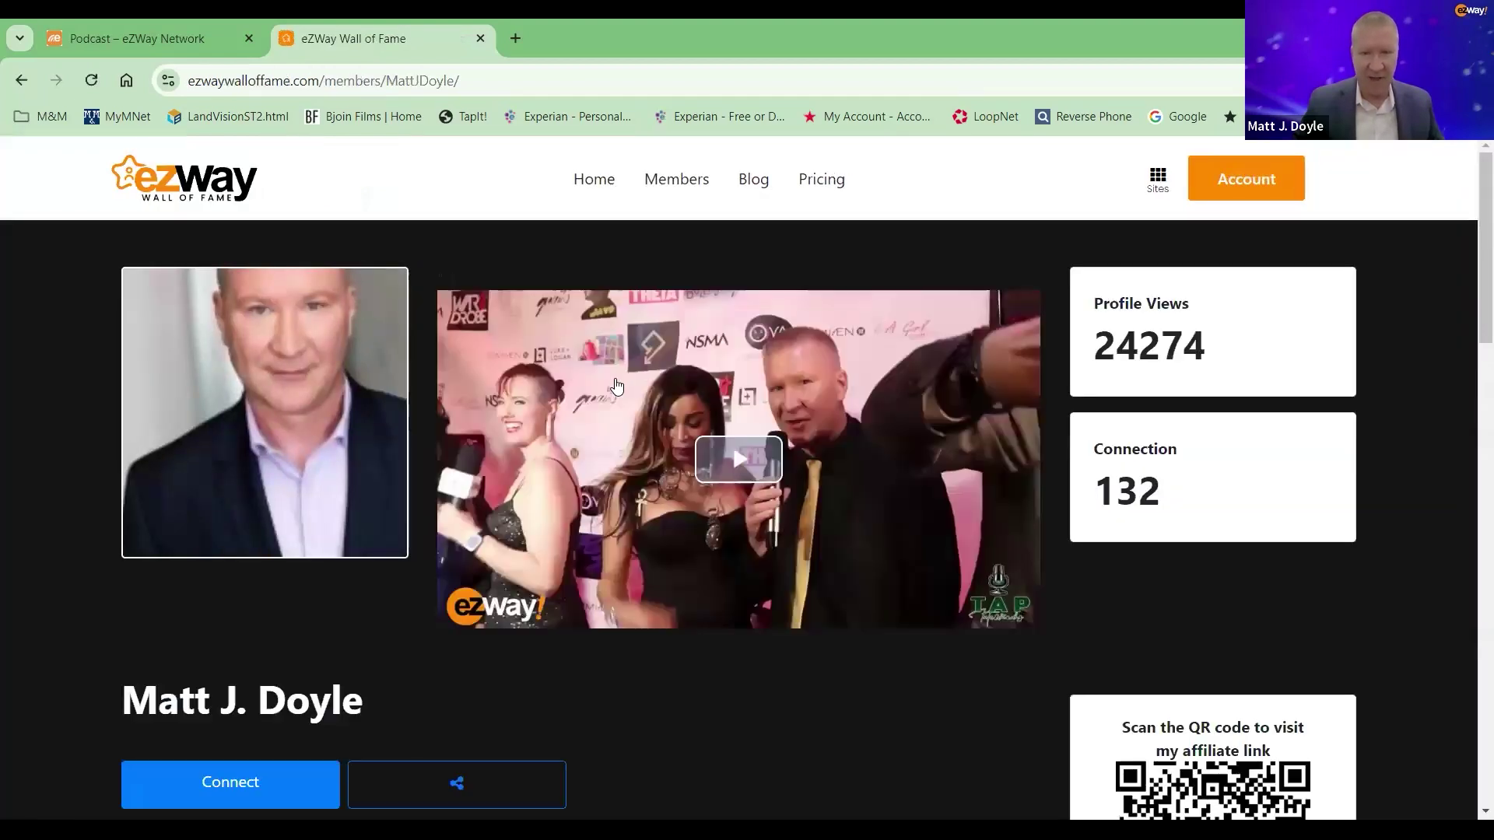
click(14, 84)
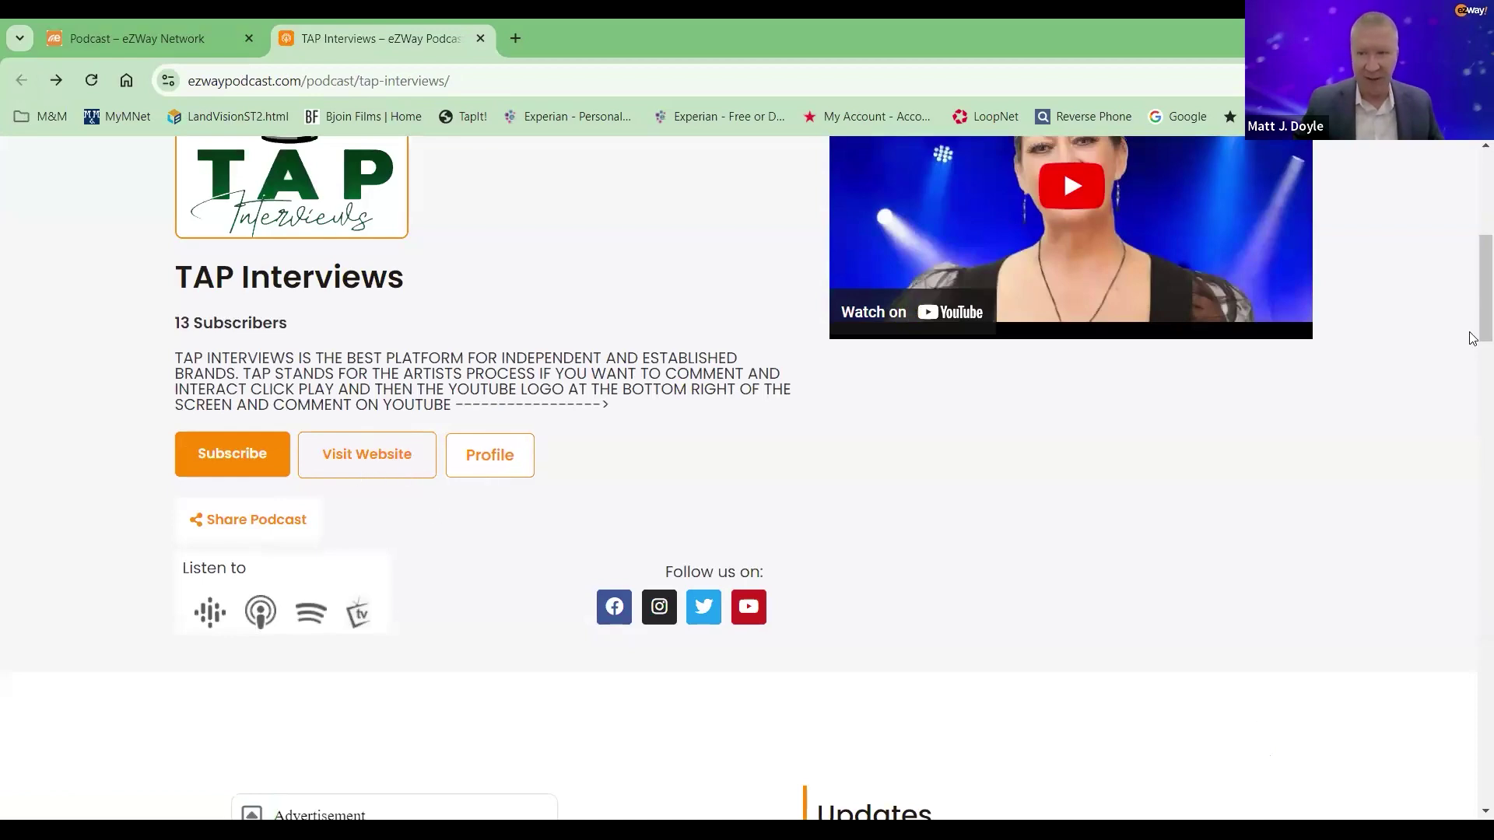
scroll(1474, 340, up, 7)
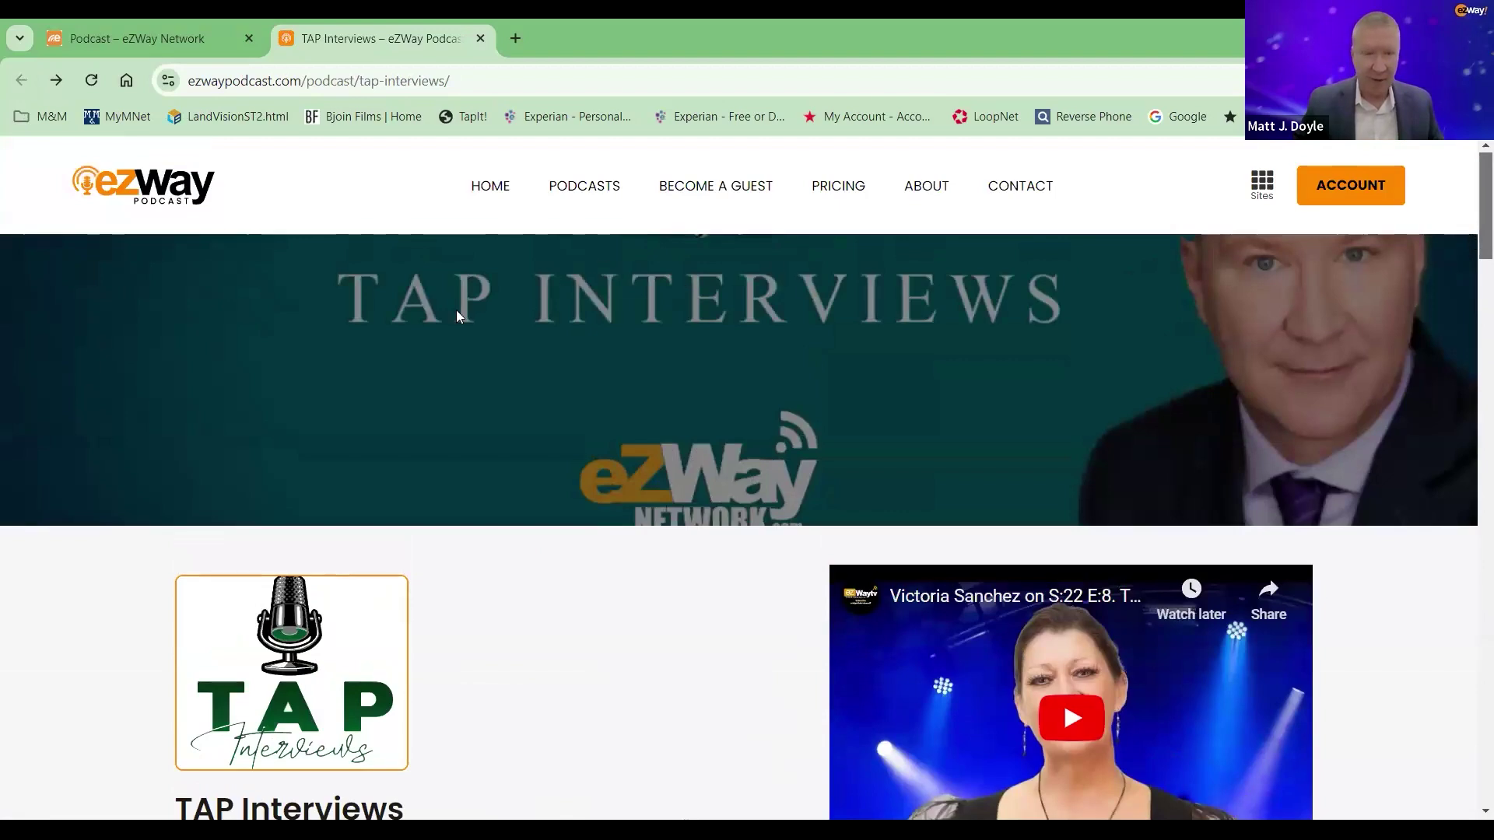
Step: Examine the subscribe, share and follow options on the TAP Interviews page and close the page
scroll(1473, 308, down, 5)
mouse_move(1473, 307)
mouse_down()
mouse_move(1473, 613)
mouse_move(1473, 252)
mouse_move(1474, 282)
mouse_up()
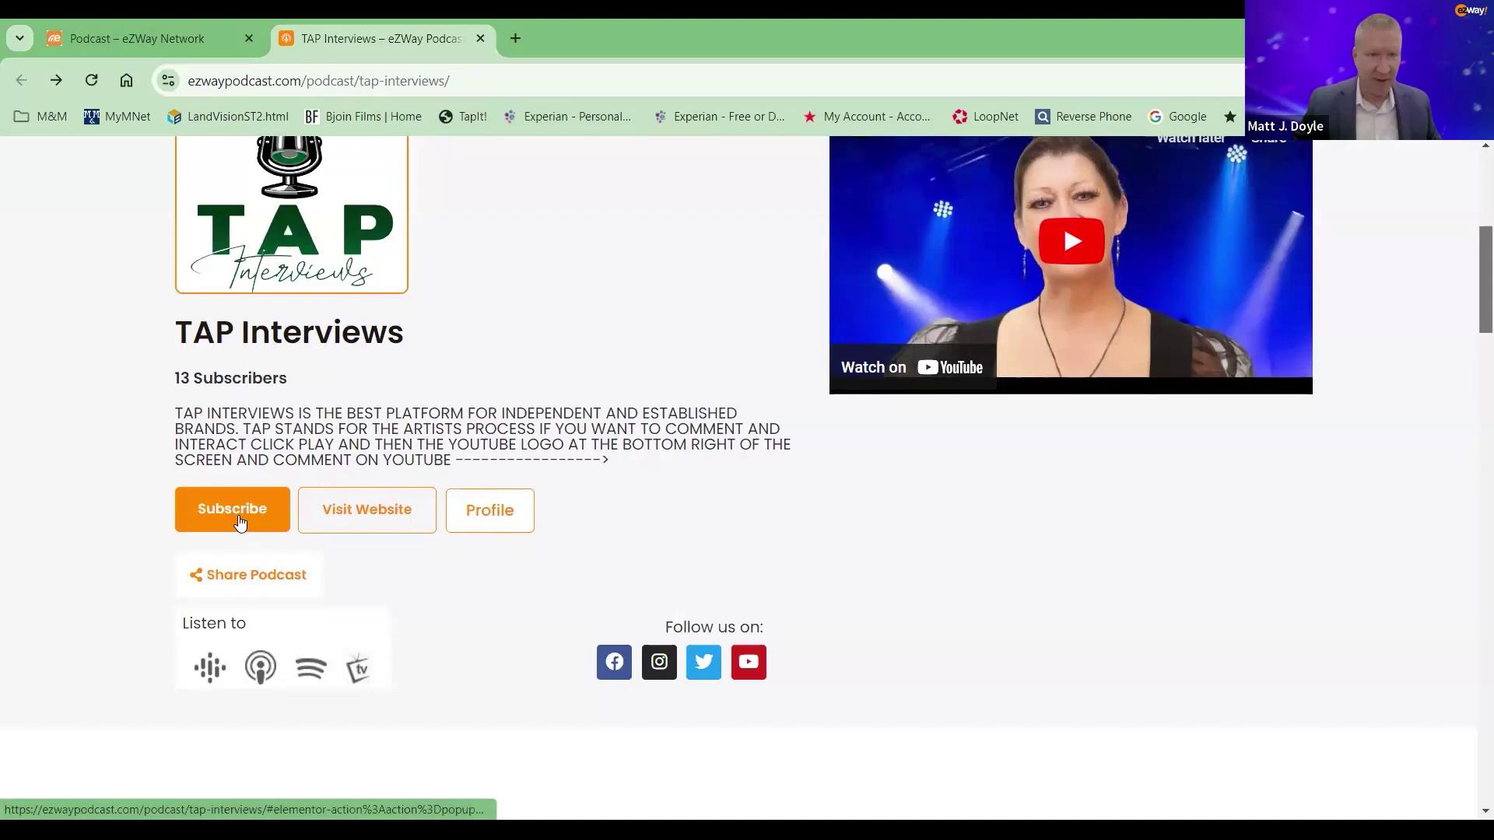
click(481, 39)
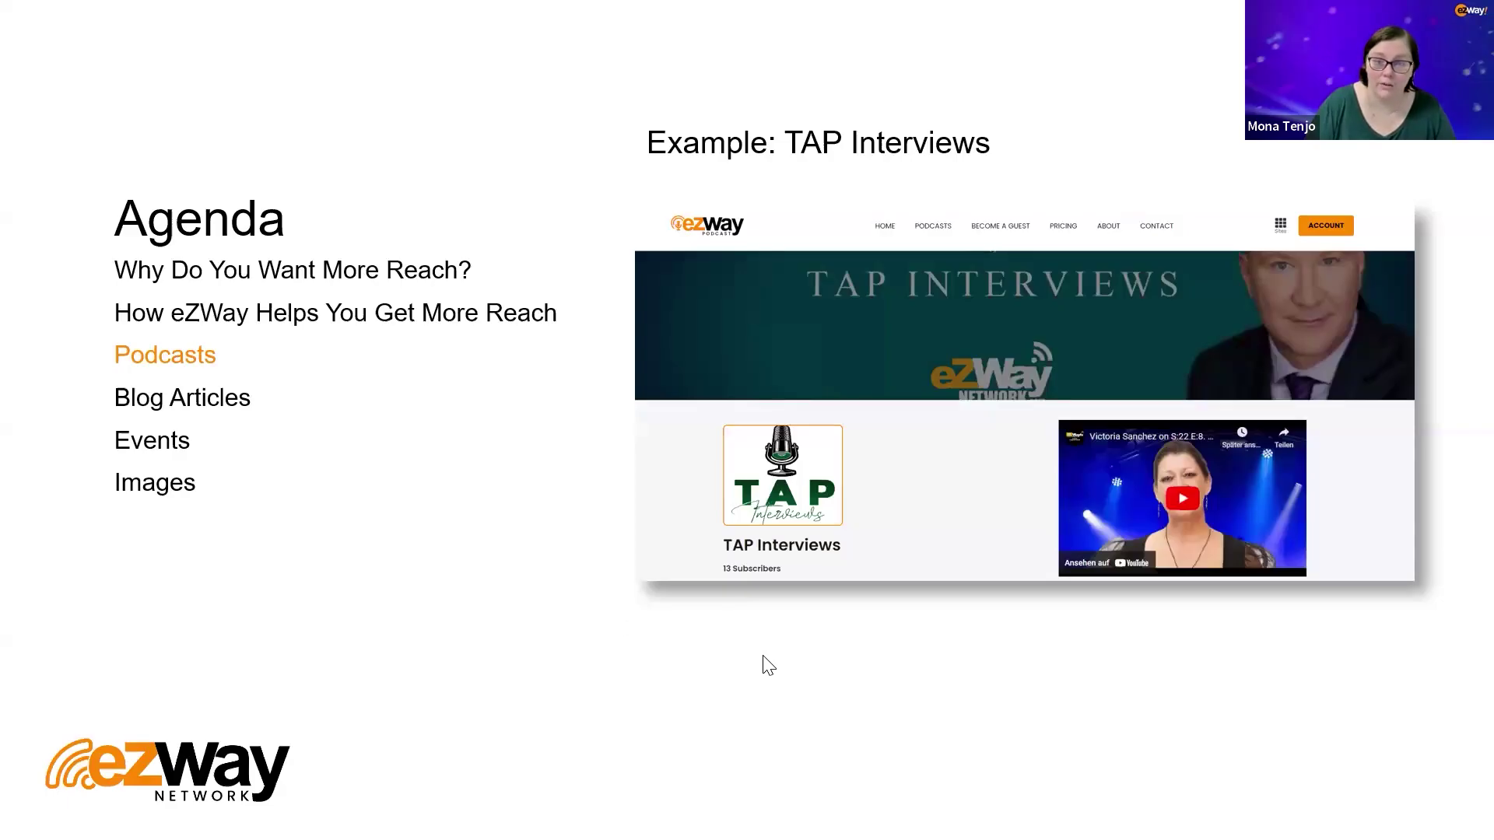
key(Right)
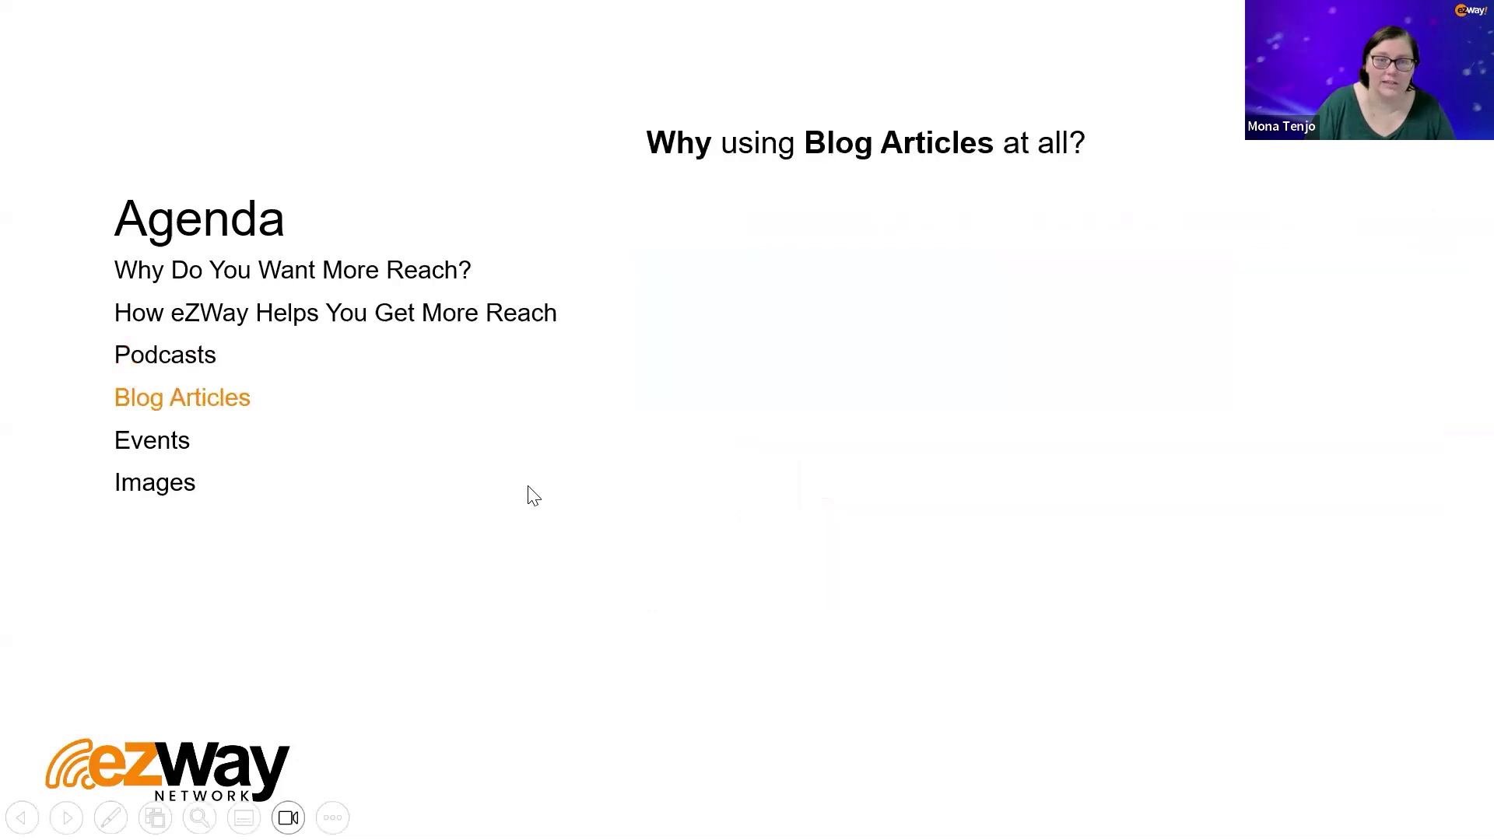
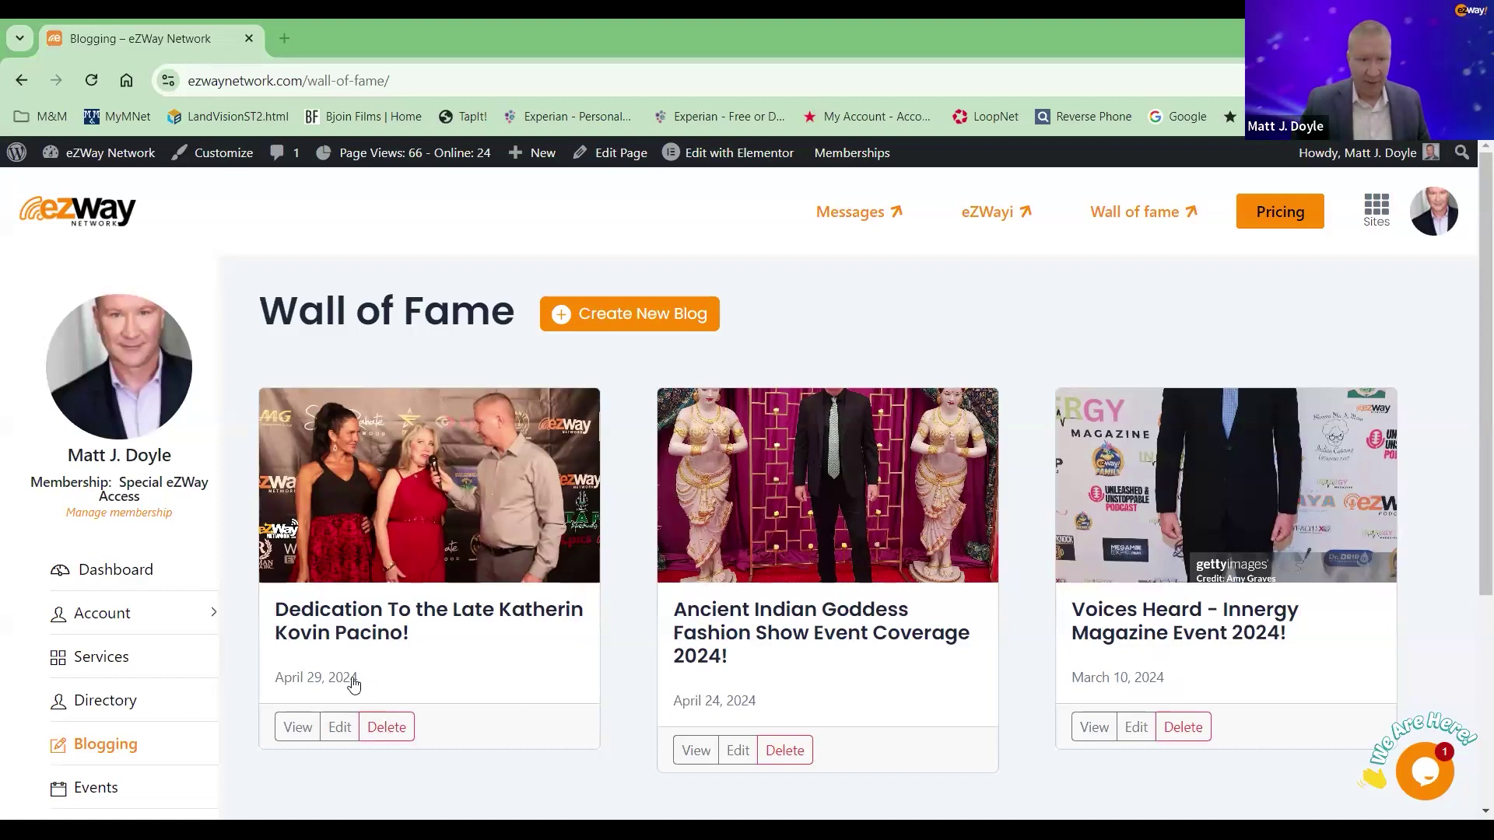
Step: Open the public version of the April 29, 2024 dedication article and read its header, photo and biography text
click(297, 727)
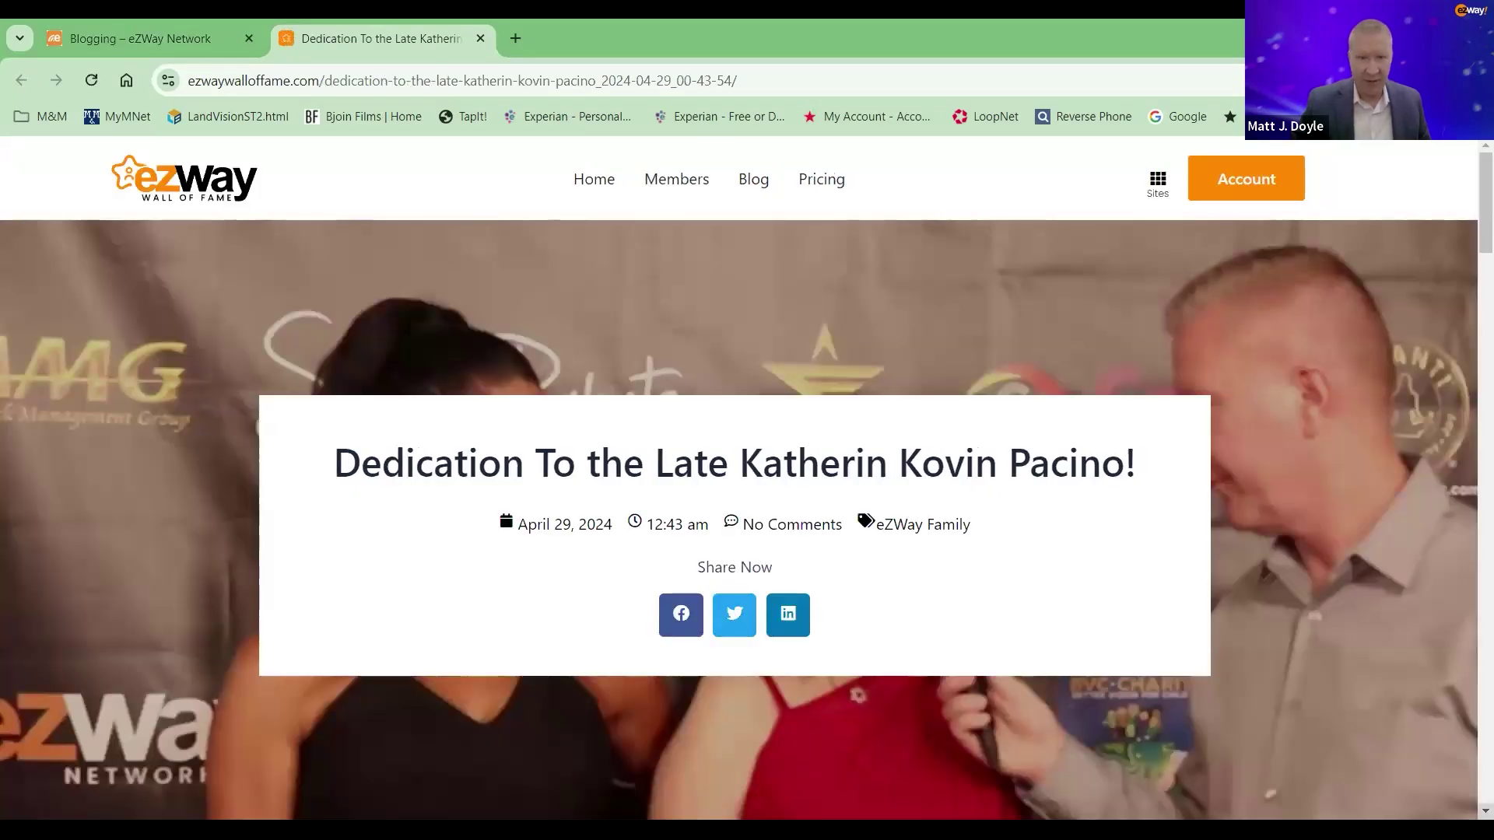
scroll(747, 479, down, 3)
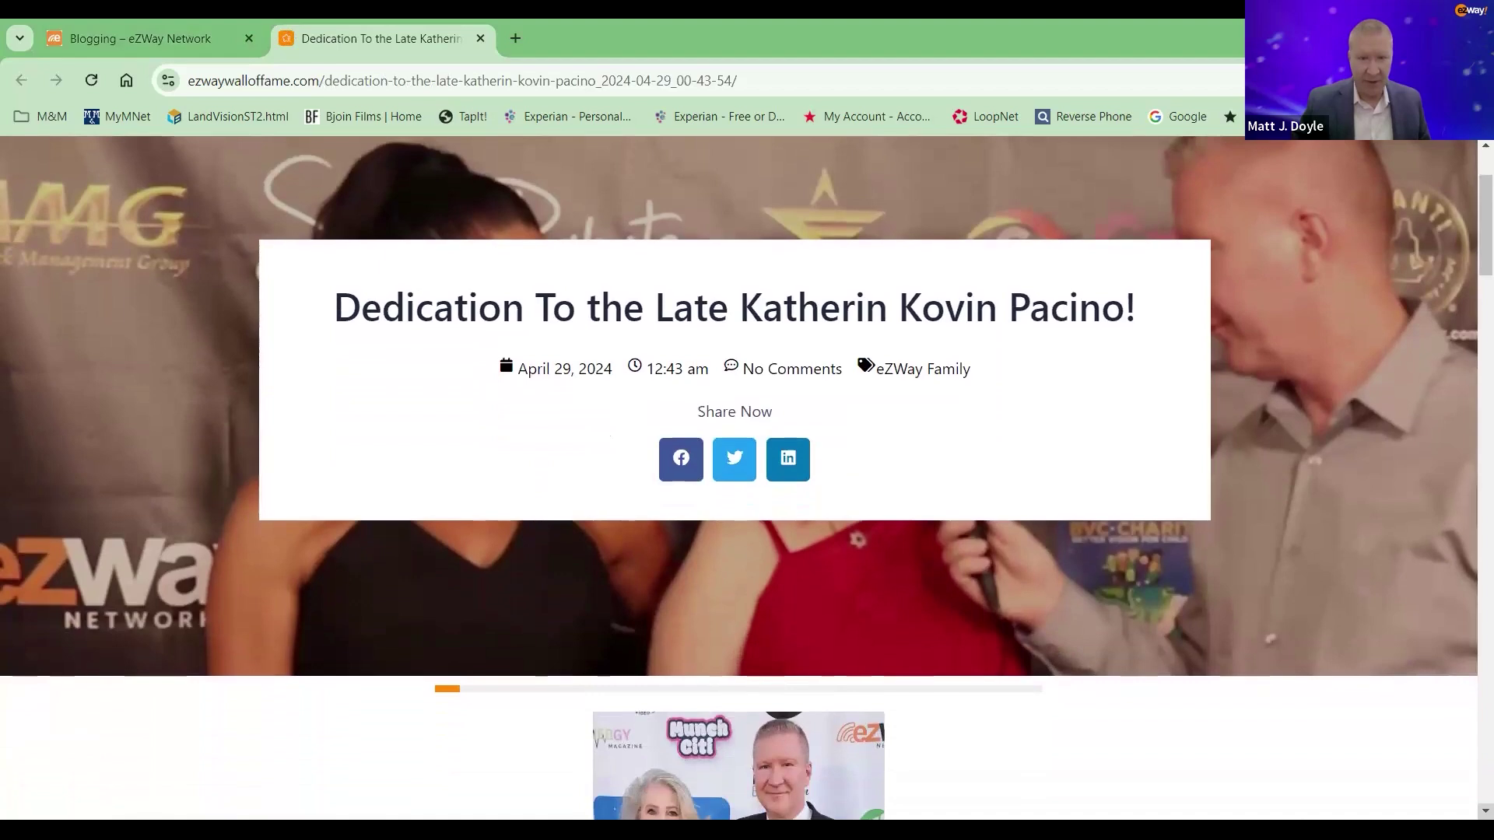
scroll(747, 479, down, 5)
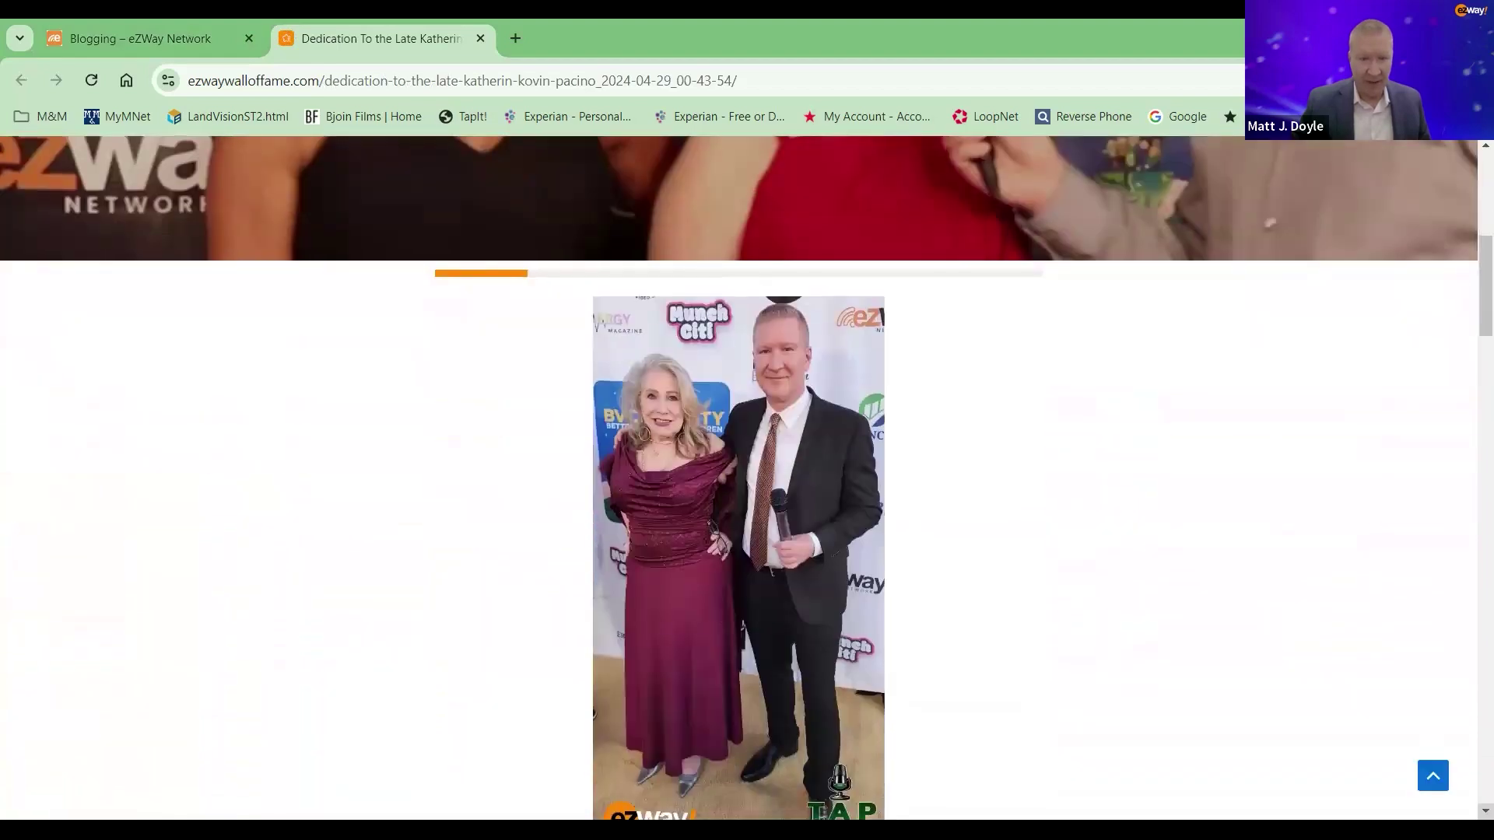
scroll(747, 479, down, 2)
scroll(747, 479, down, 3)
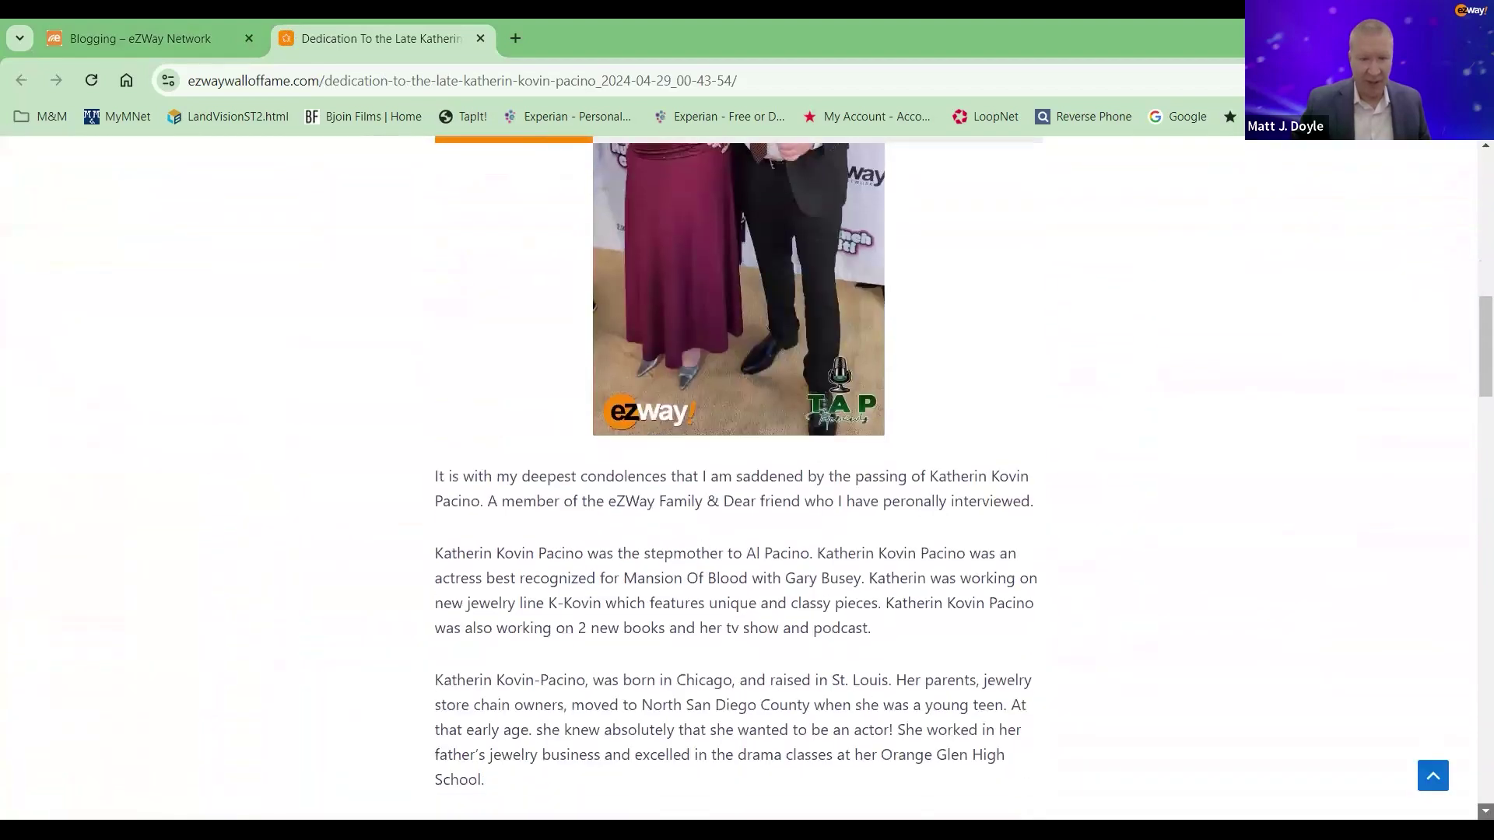
scroll(747, 479, down, 3)
scroll(747, 478, down, 5)
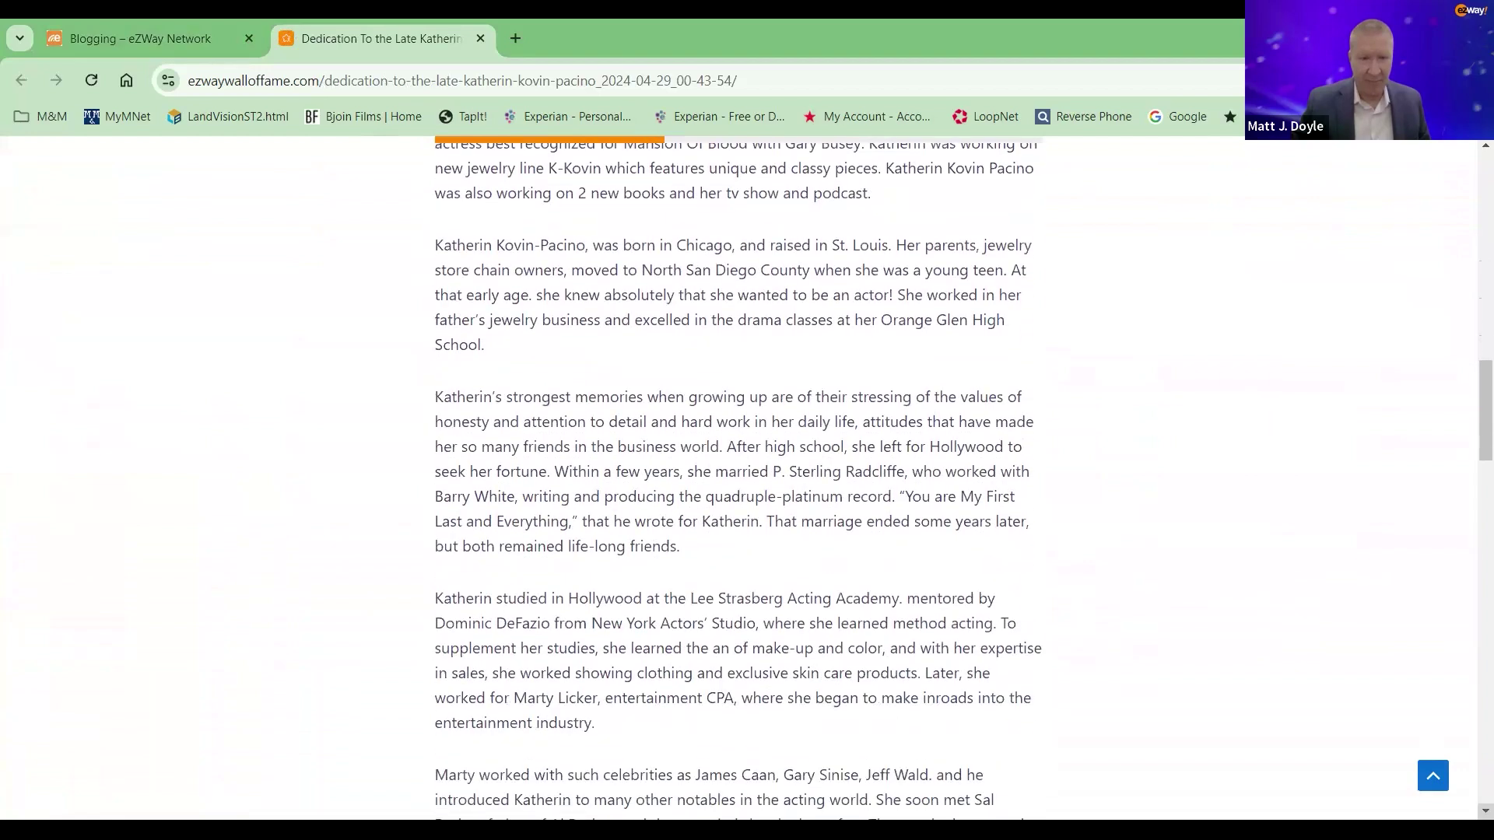
Step: Examine the dedication article's embedded interview videos, the Wall of Fame profile link and the author's signature links
scroll(747, 478, down, 6)
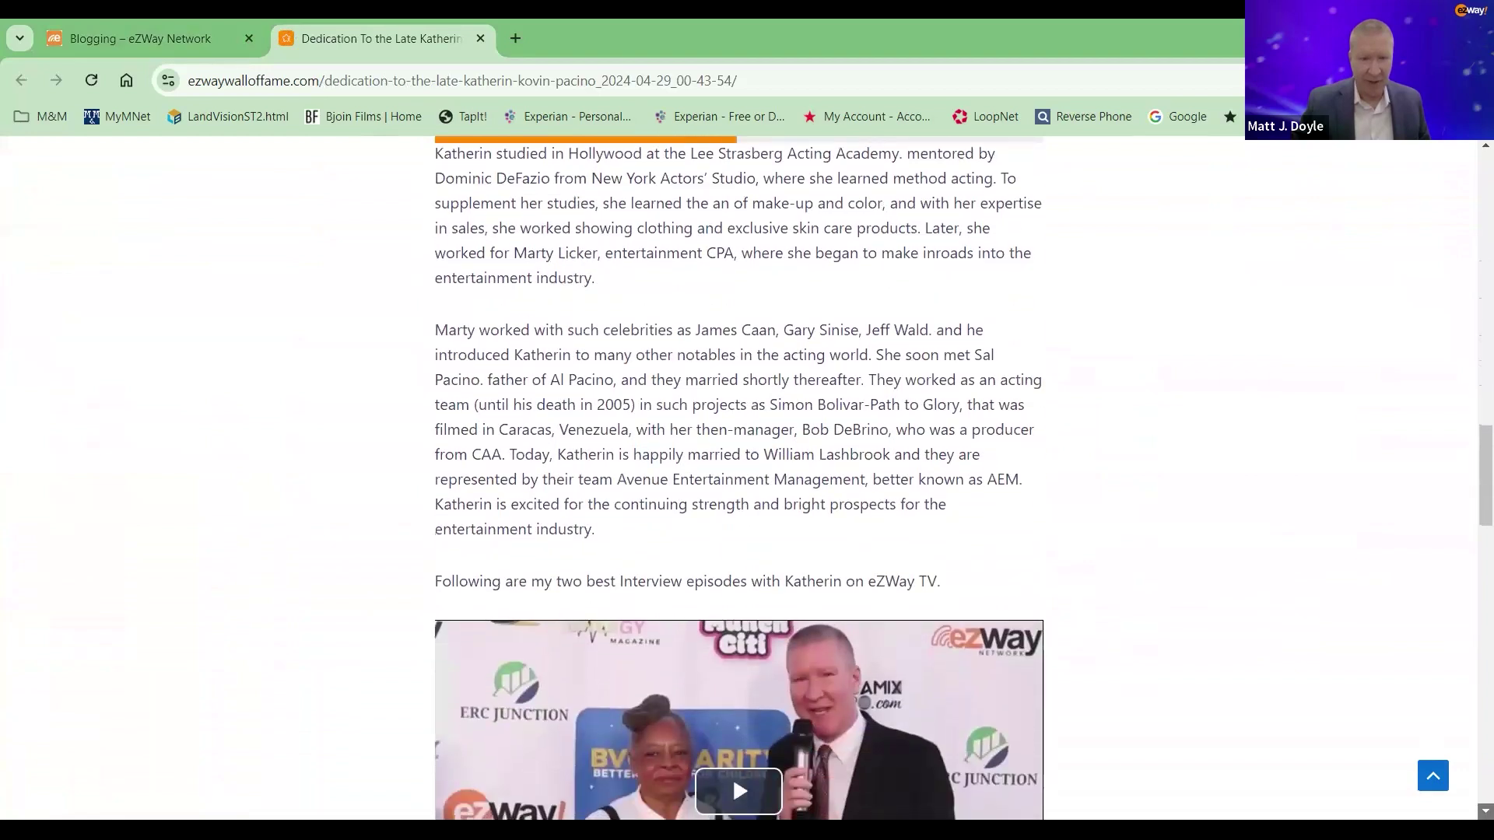
scroll(747, 479, down, 3)
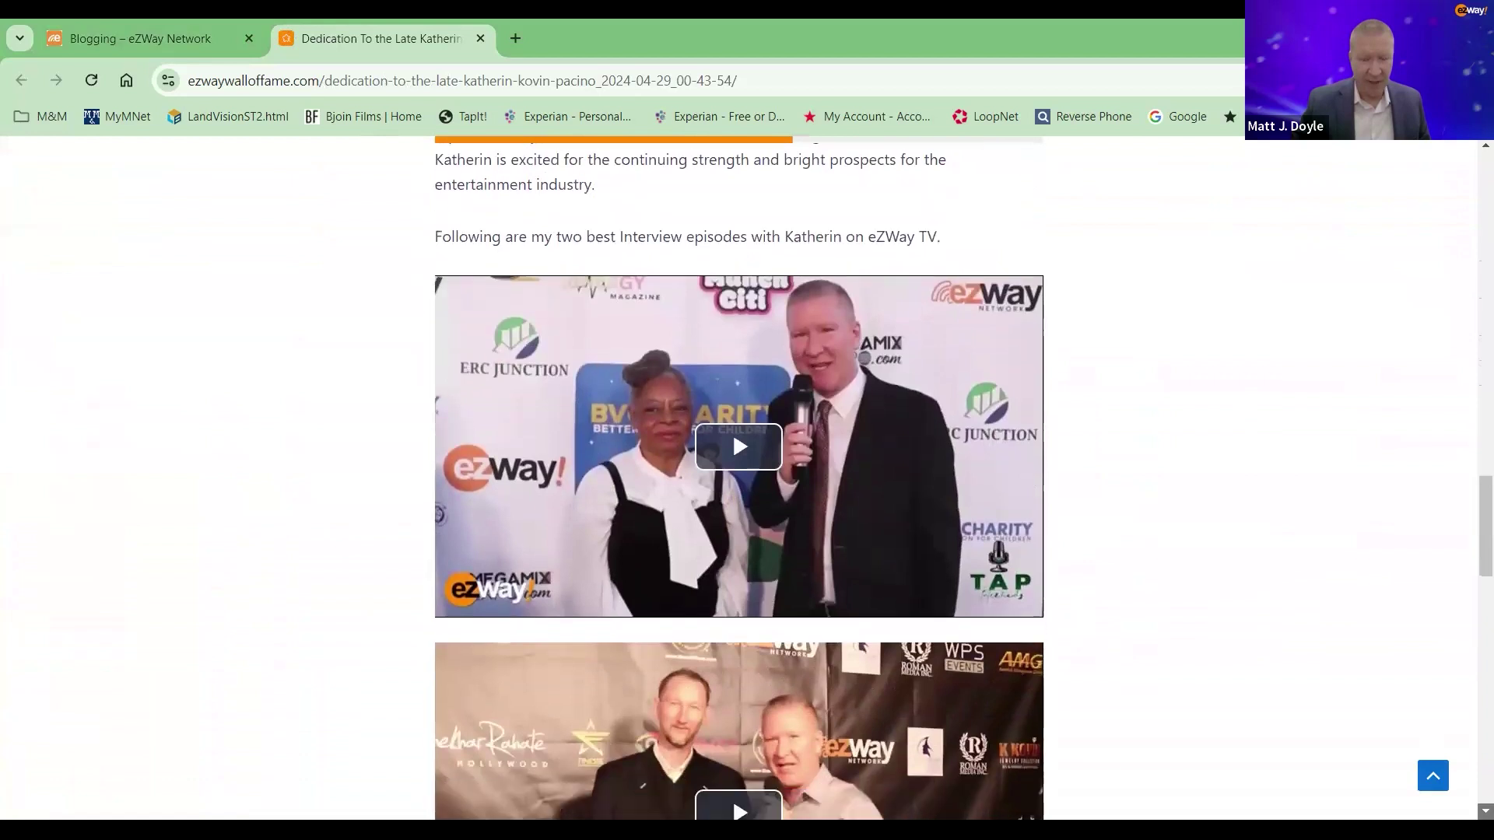
scroll(747, 478, down, 2)
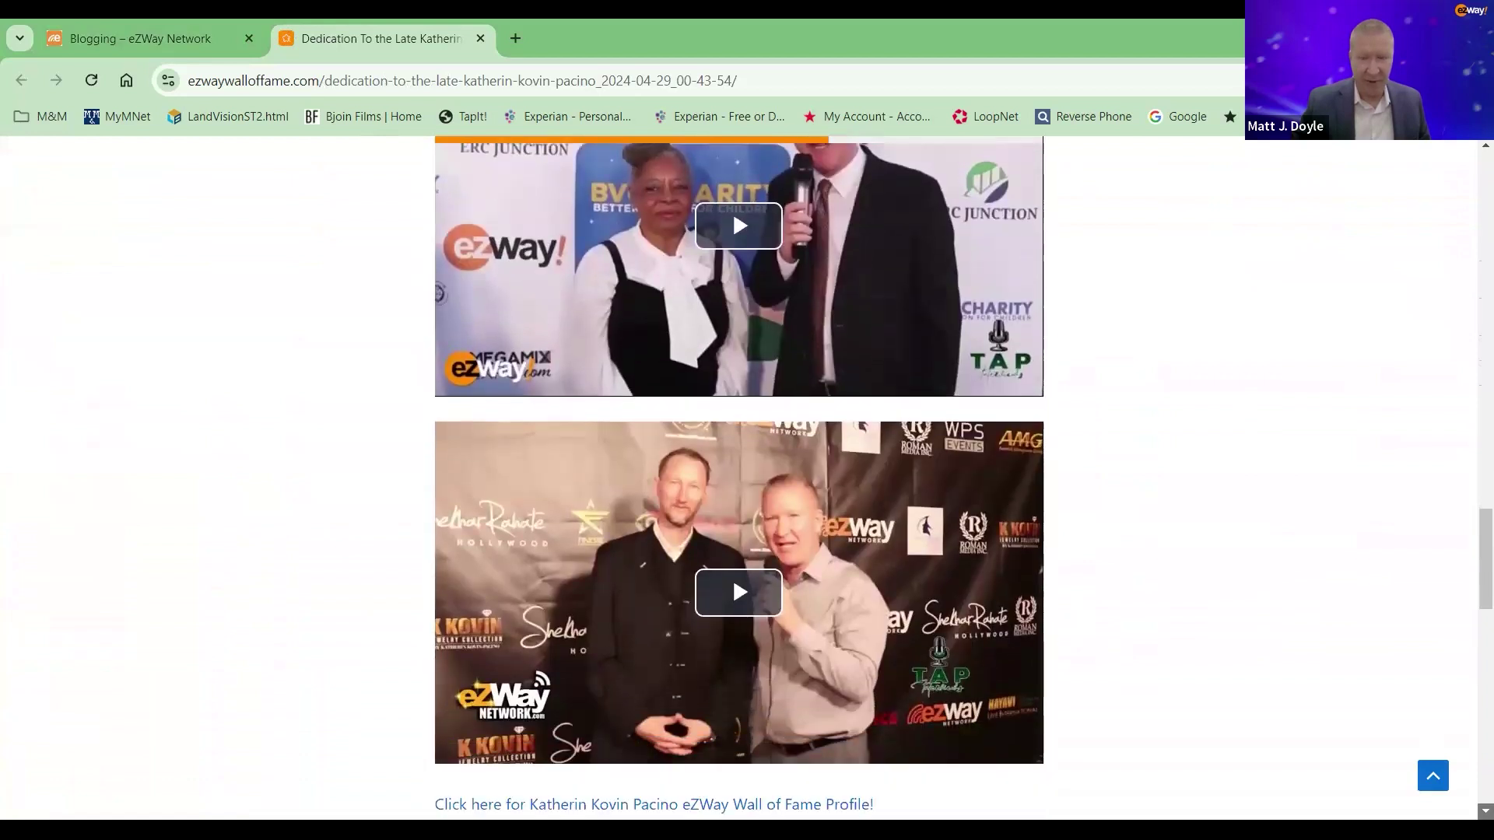
scroll(747, 479, down, 2)
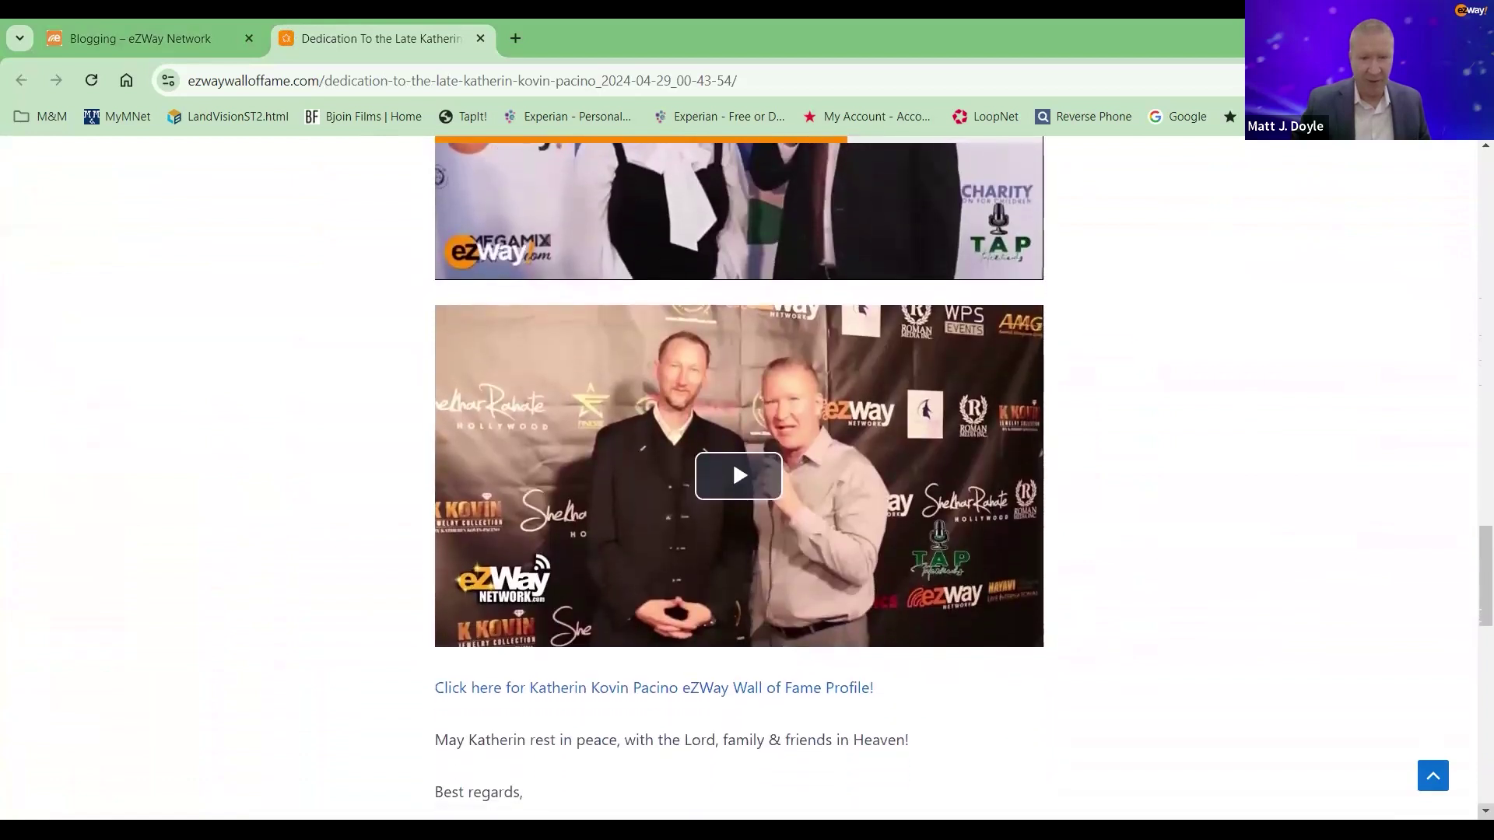
scroll(750, 508, down, 3)
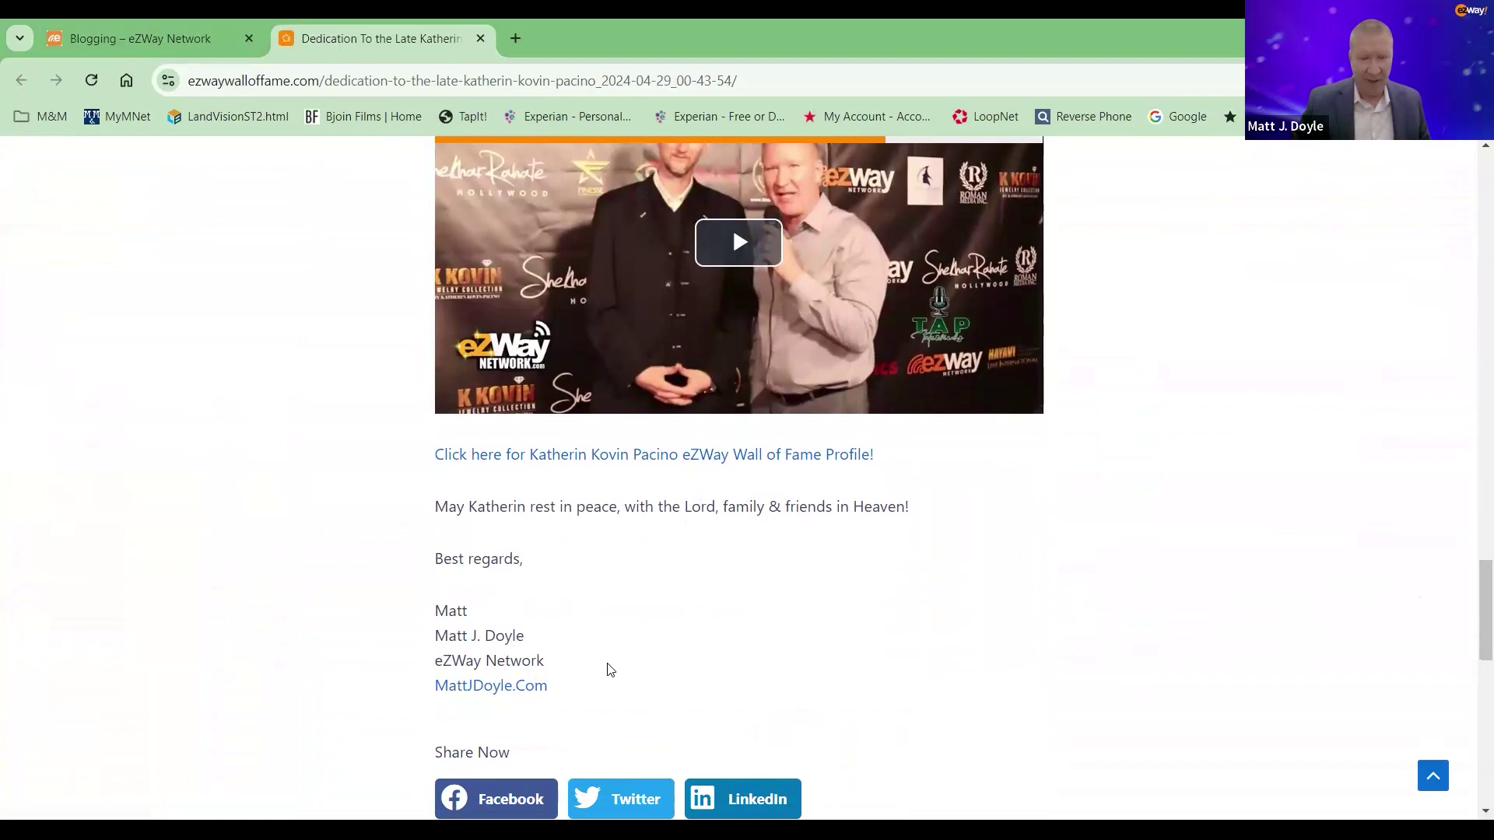
Step: Visit the author's website from the article's signature and examine the subscription form on its TAP Interviews page
click(490, 689)
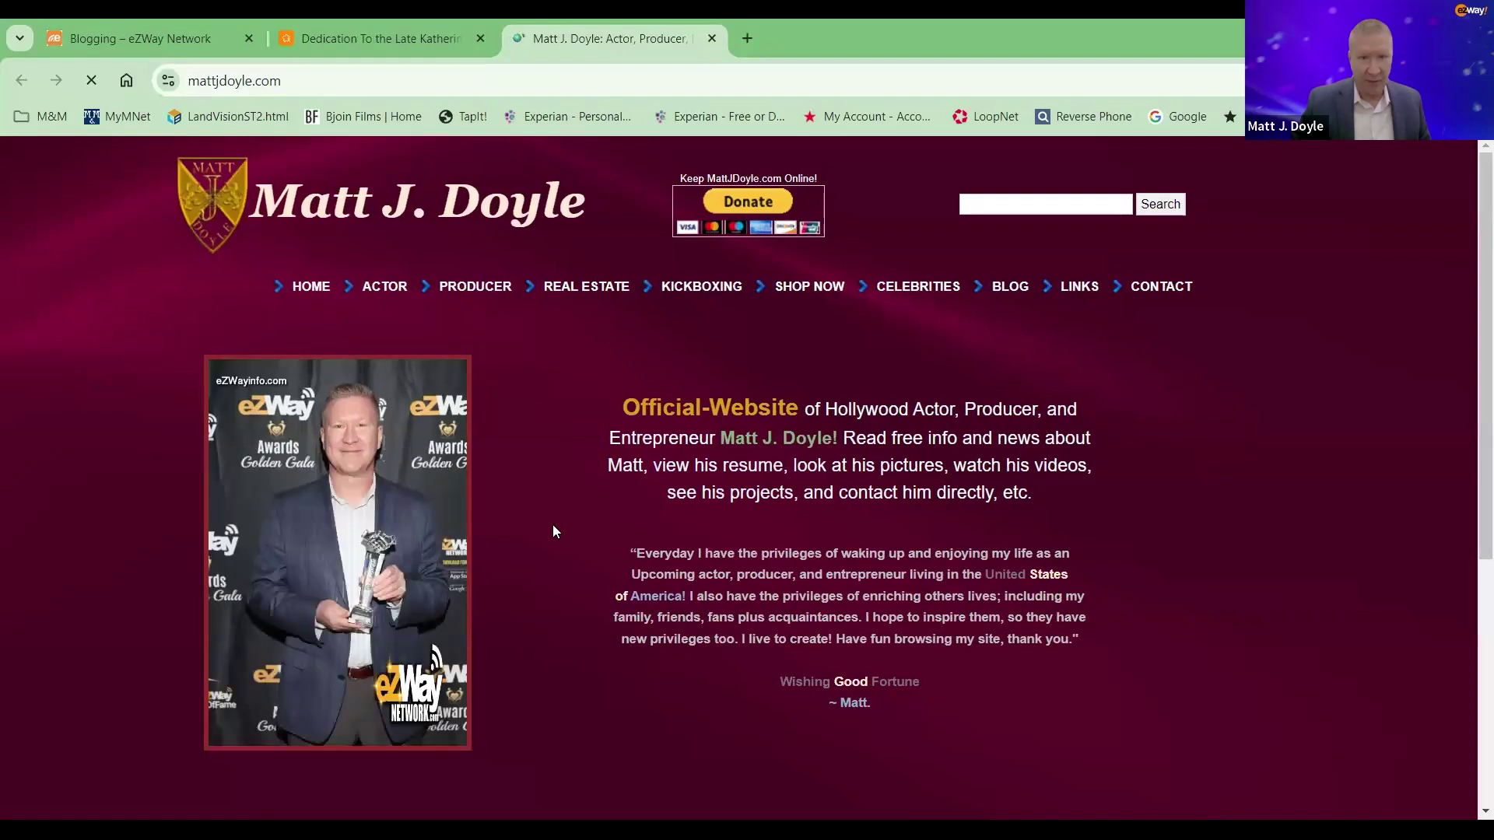
mouse_move(415, 291)
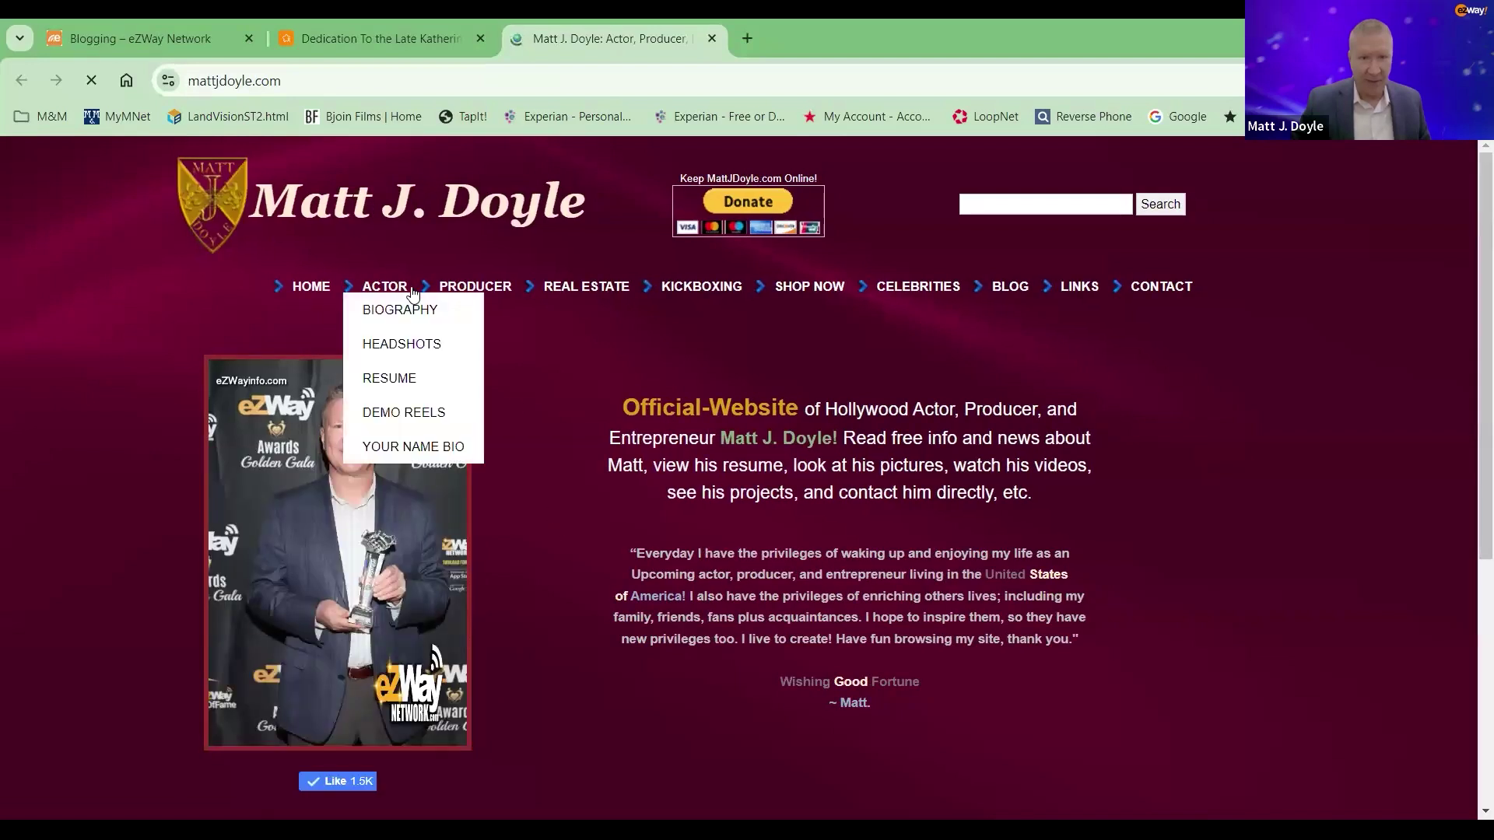
click(454, 343)
scroll(747, 480, down, 5)
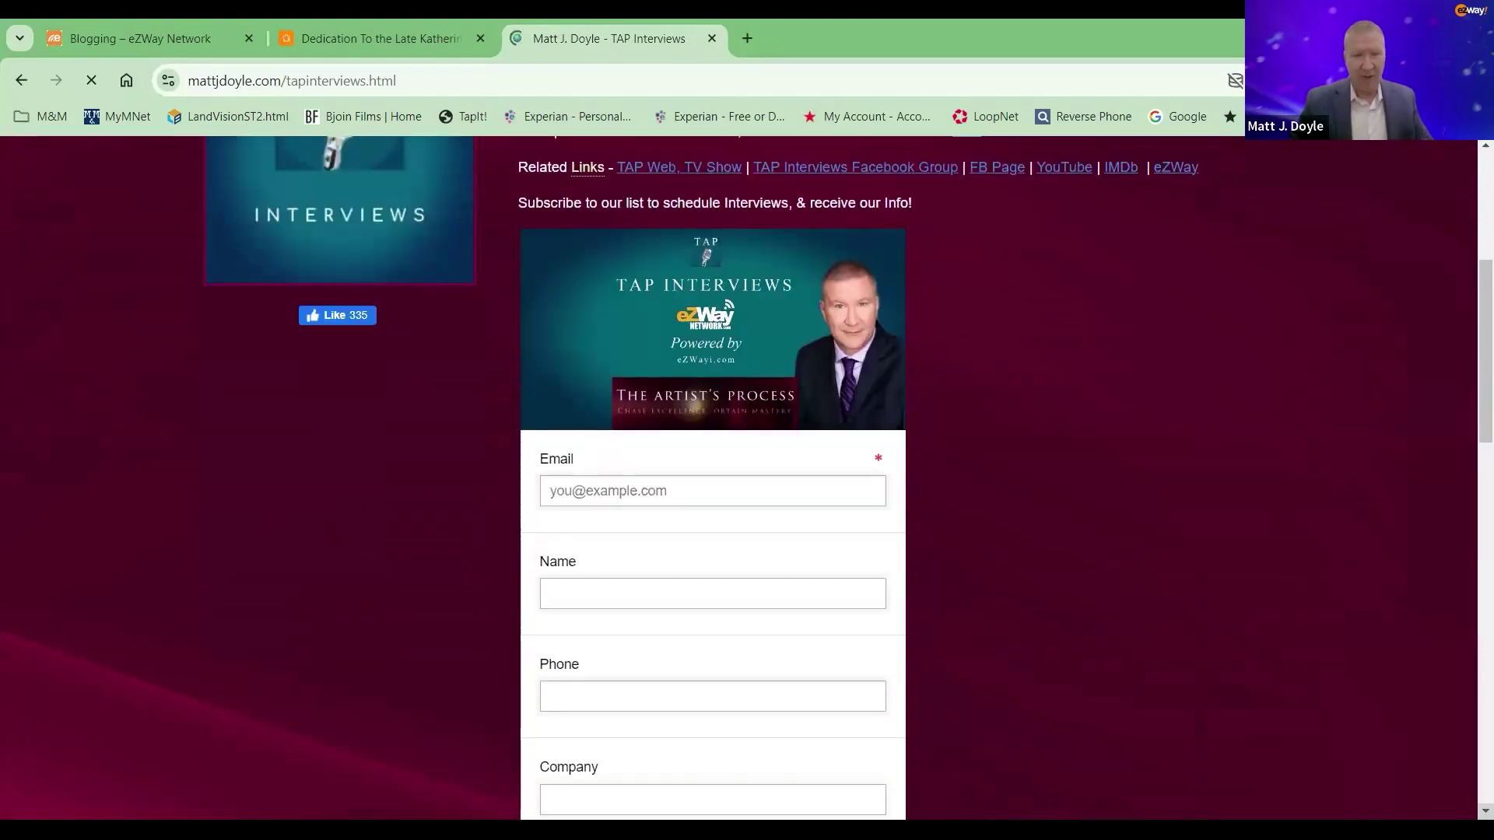
scroll(747, 479, down, 1)
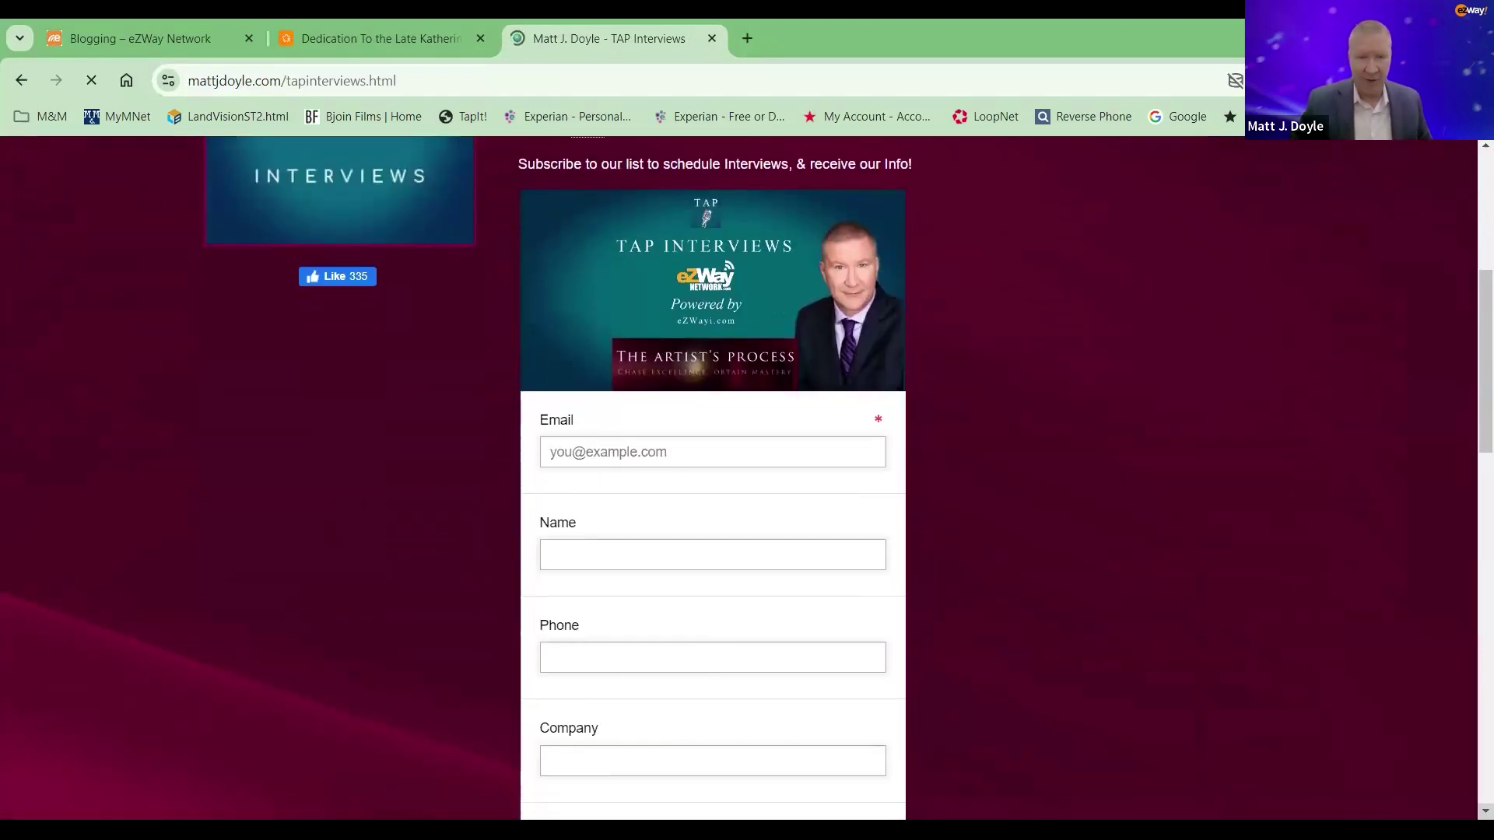
scroll(1471, 820, down, 1)
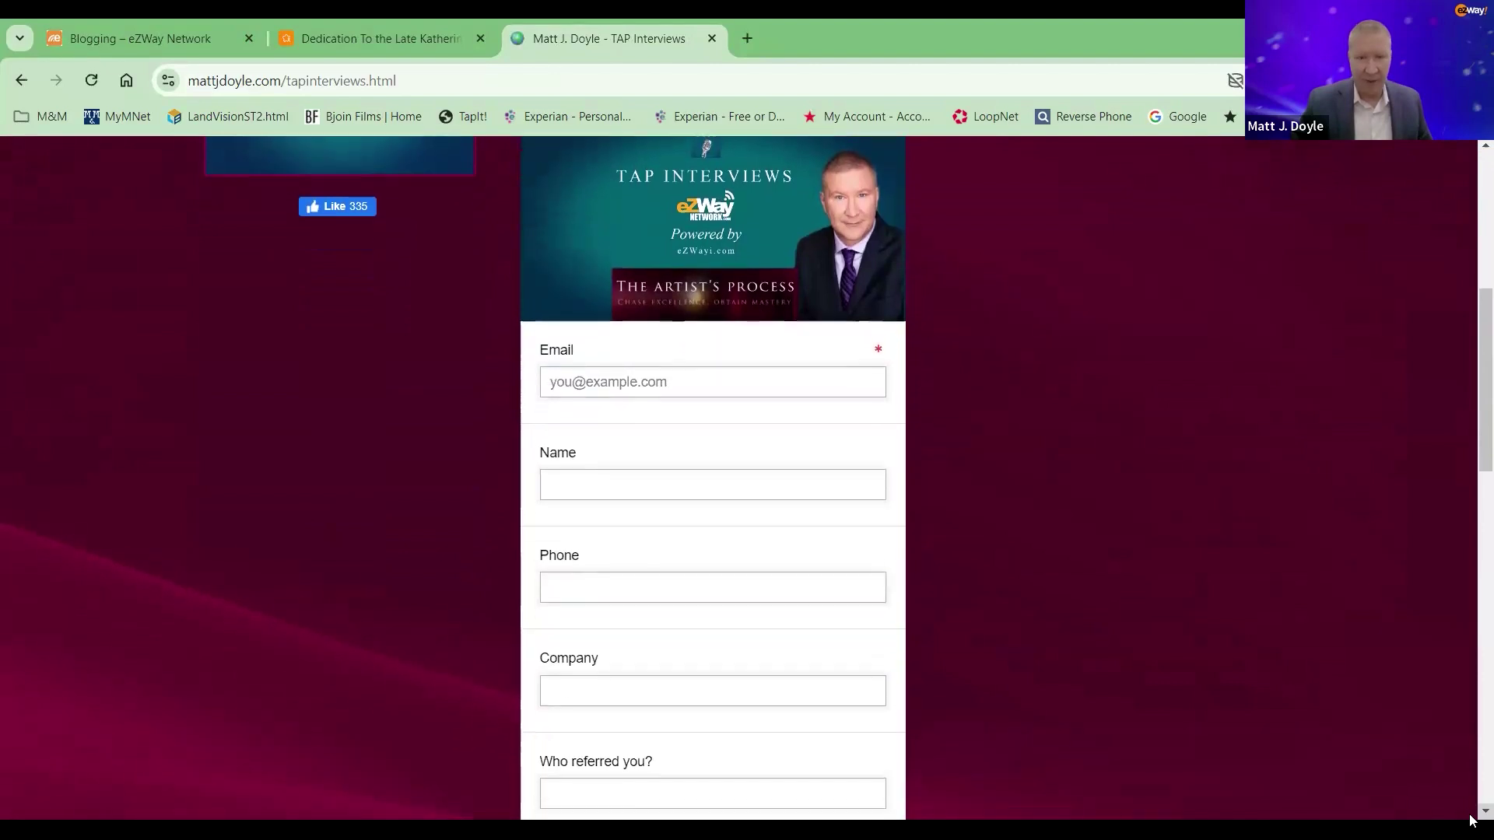
scroll(1470, 819, down, 1)
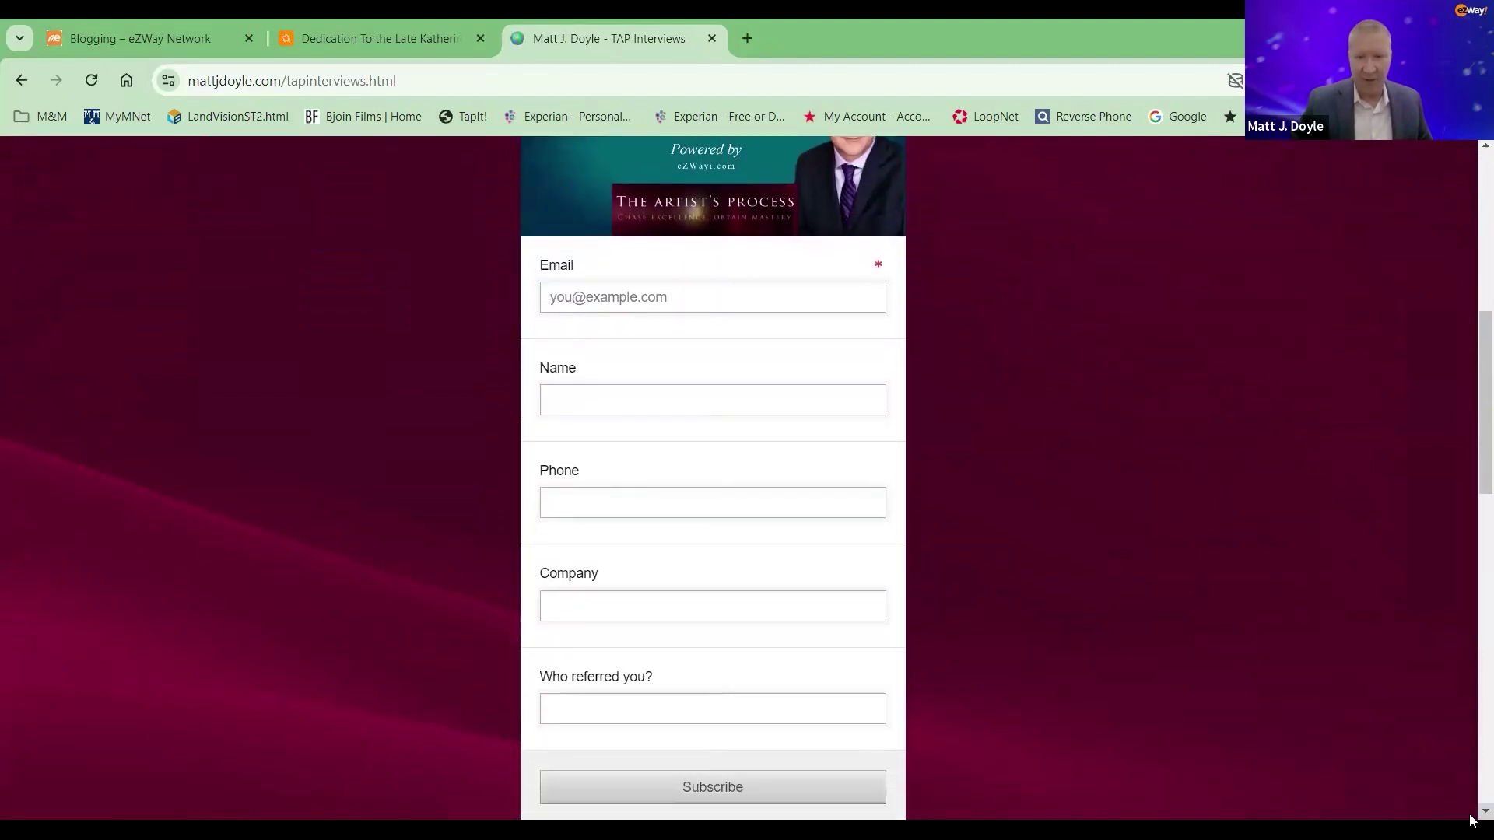
scroll(1471, 819, down, 1)
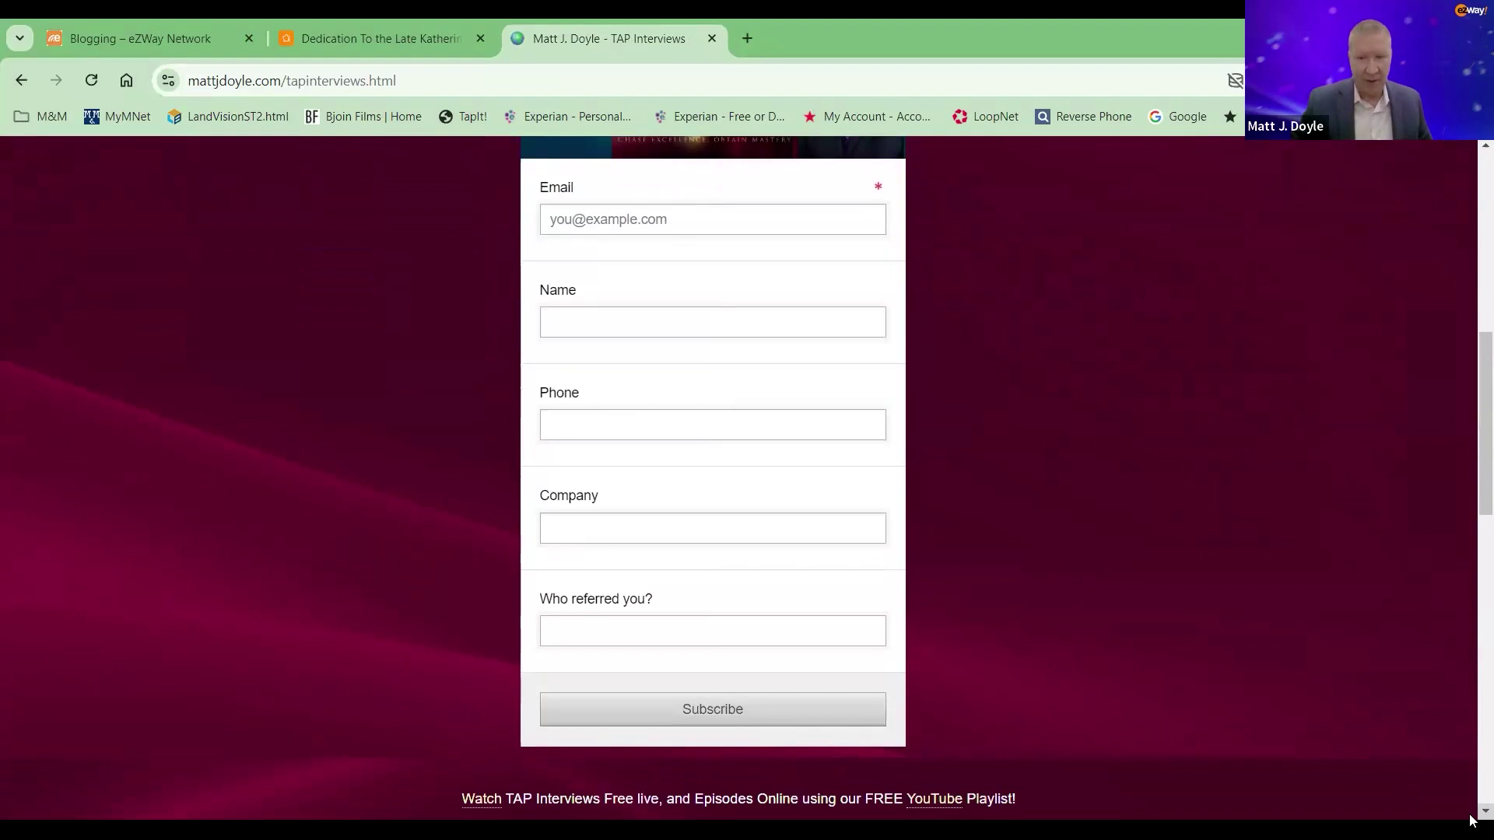
scroll(1471, 819, down, 1)
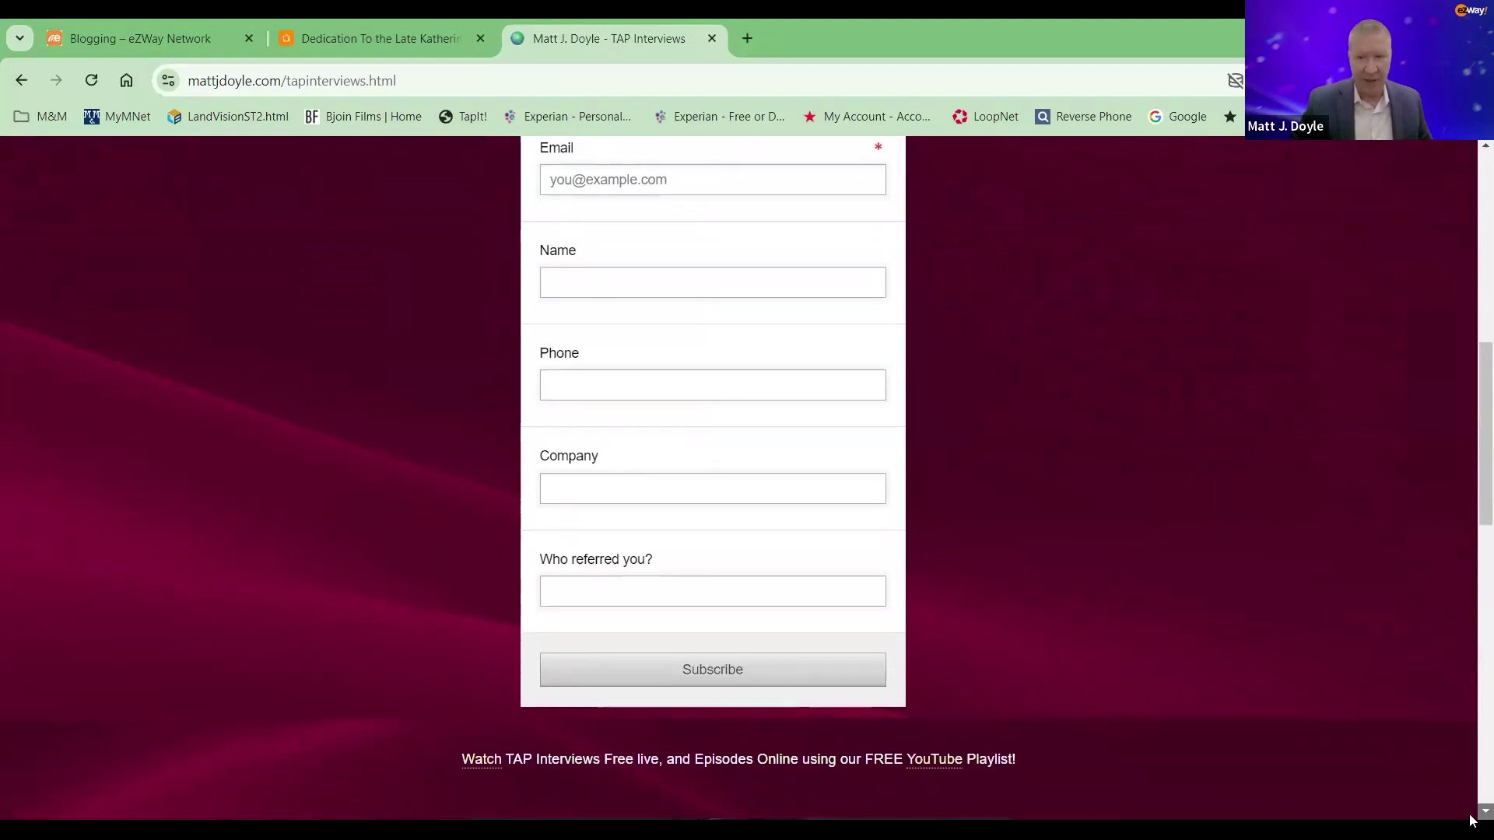
scroll(1471, 819, down, 1)
scroll(1471, 819, down, 1)
scroll(1471, 819, down, 3)
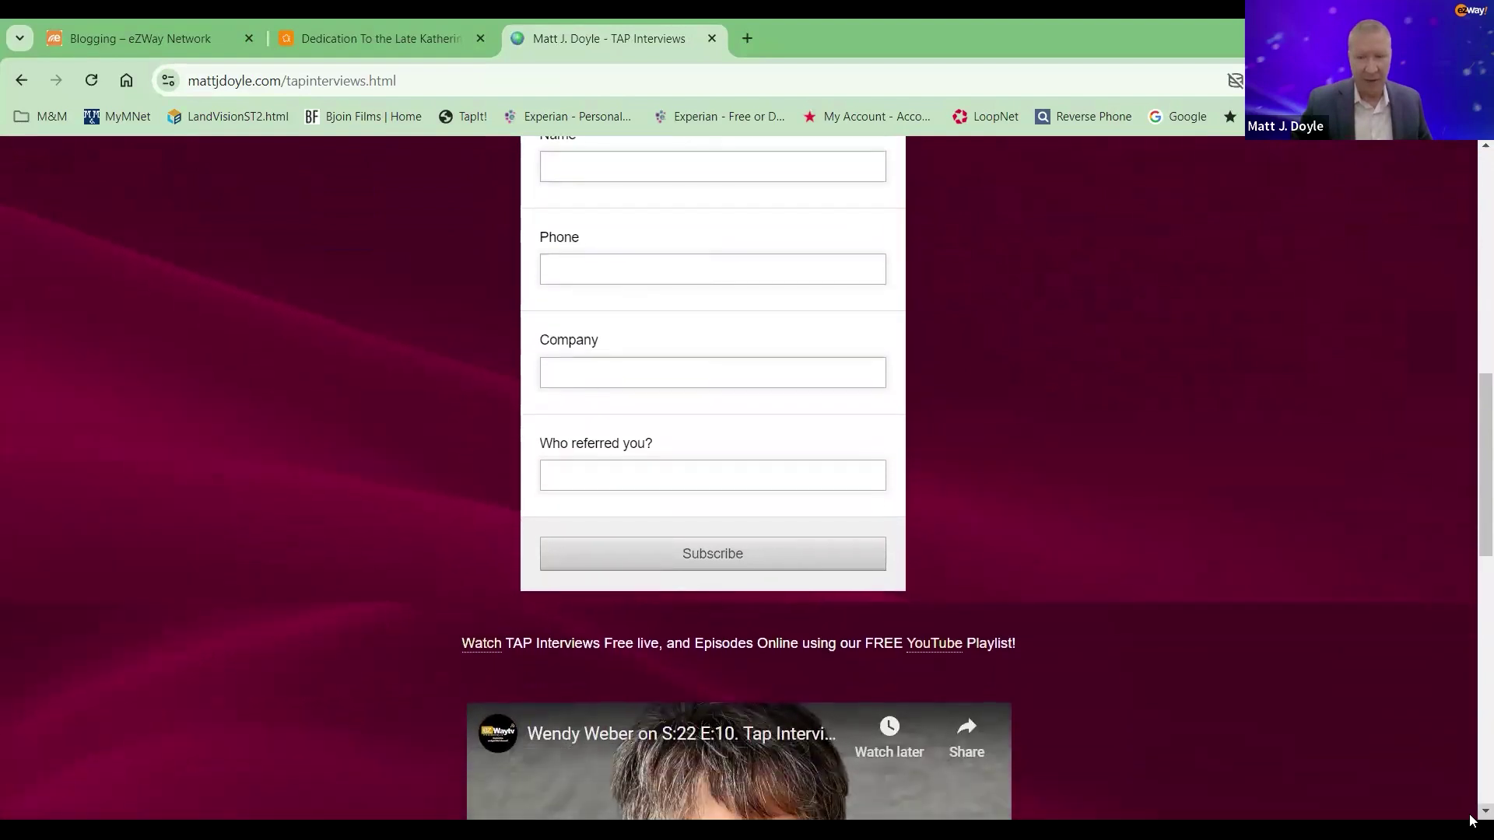
Step: Look over the embedded YouTube episodes and playlist on the TAP Interviews page, and close the website
scroll(1470, 820, down, 2)
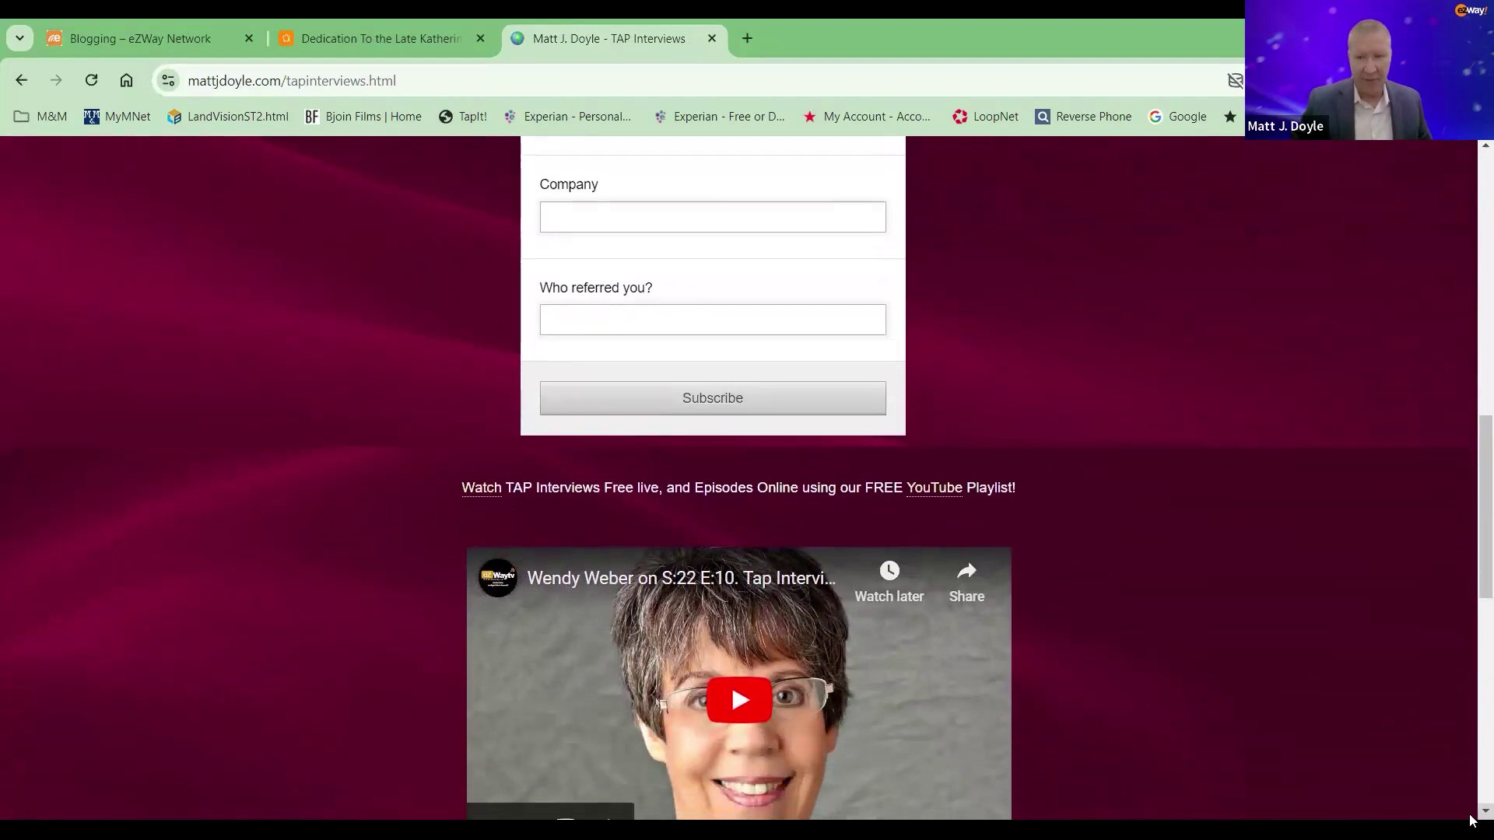
scroll(1471, 819, down, 1)
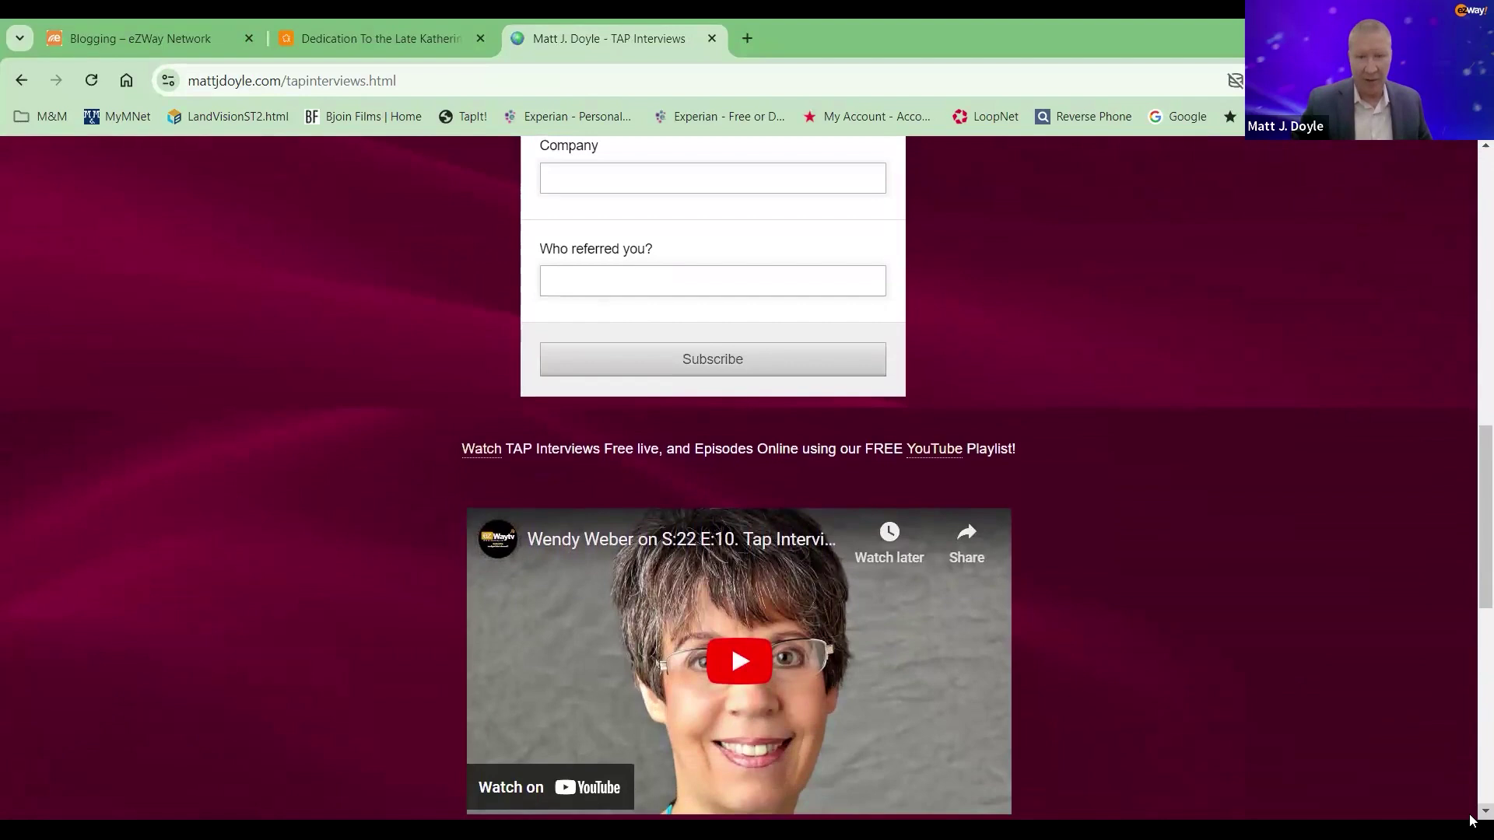
scroll(1470, 819, down, 1)
scroll(1471, 819, down, 1)
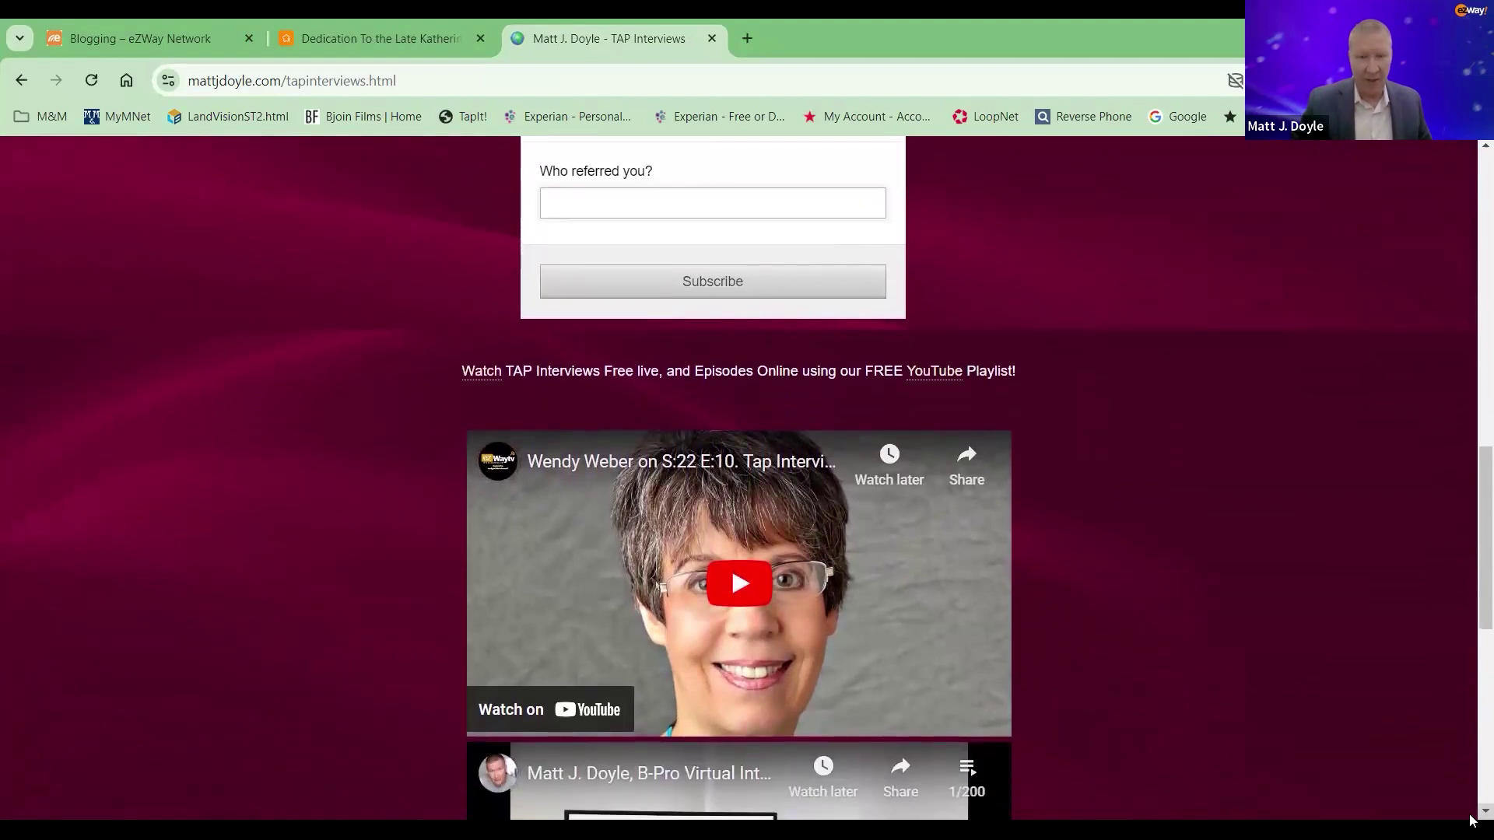
scroll(1470, 819, down, 1)
scroll(1470, 819, down, 1)
scroll(1471, 819, down, 1)
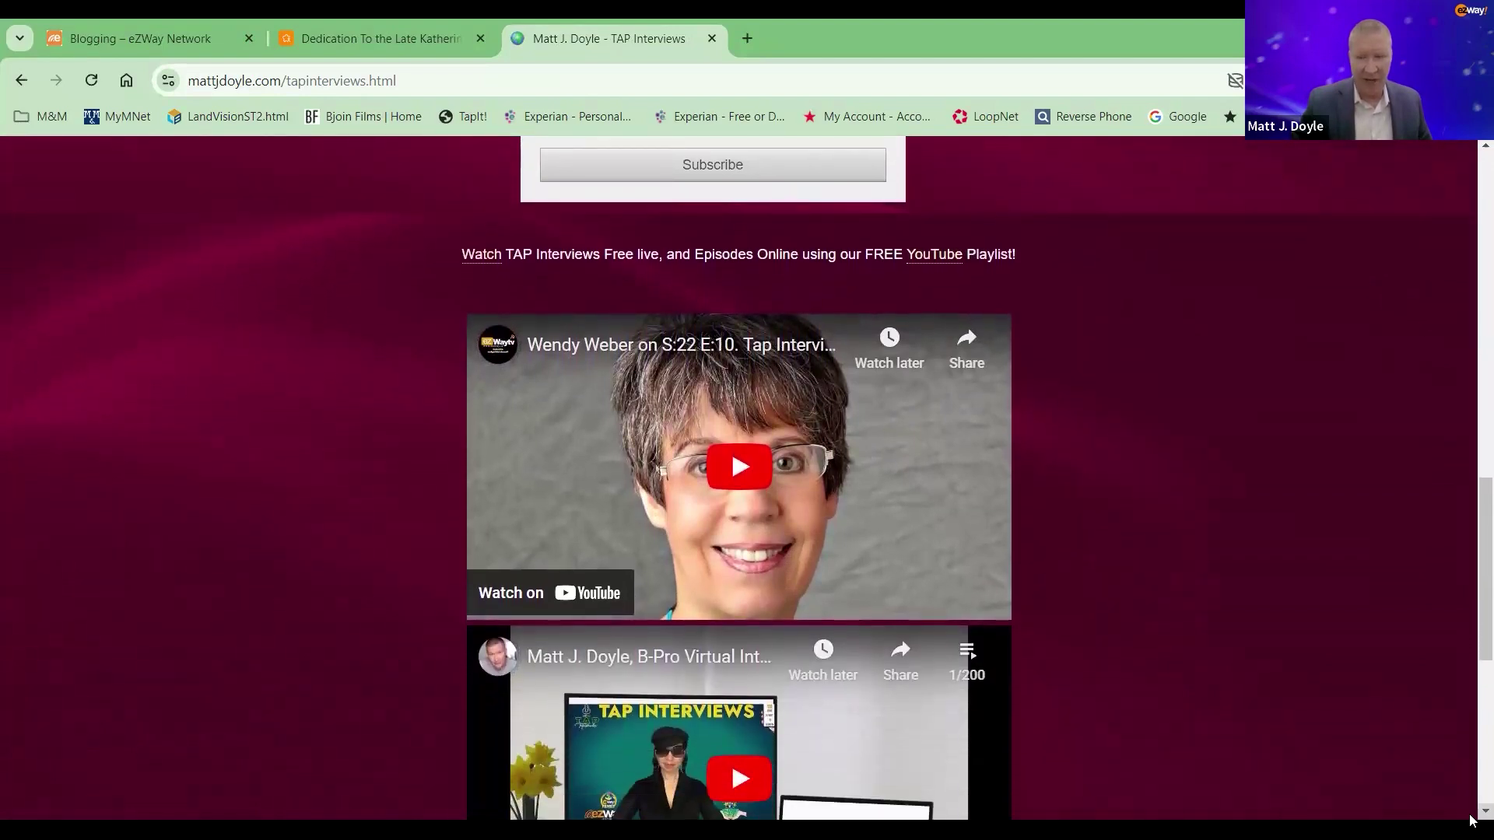
scroll(1471, 819, down, 2)
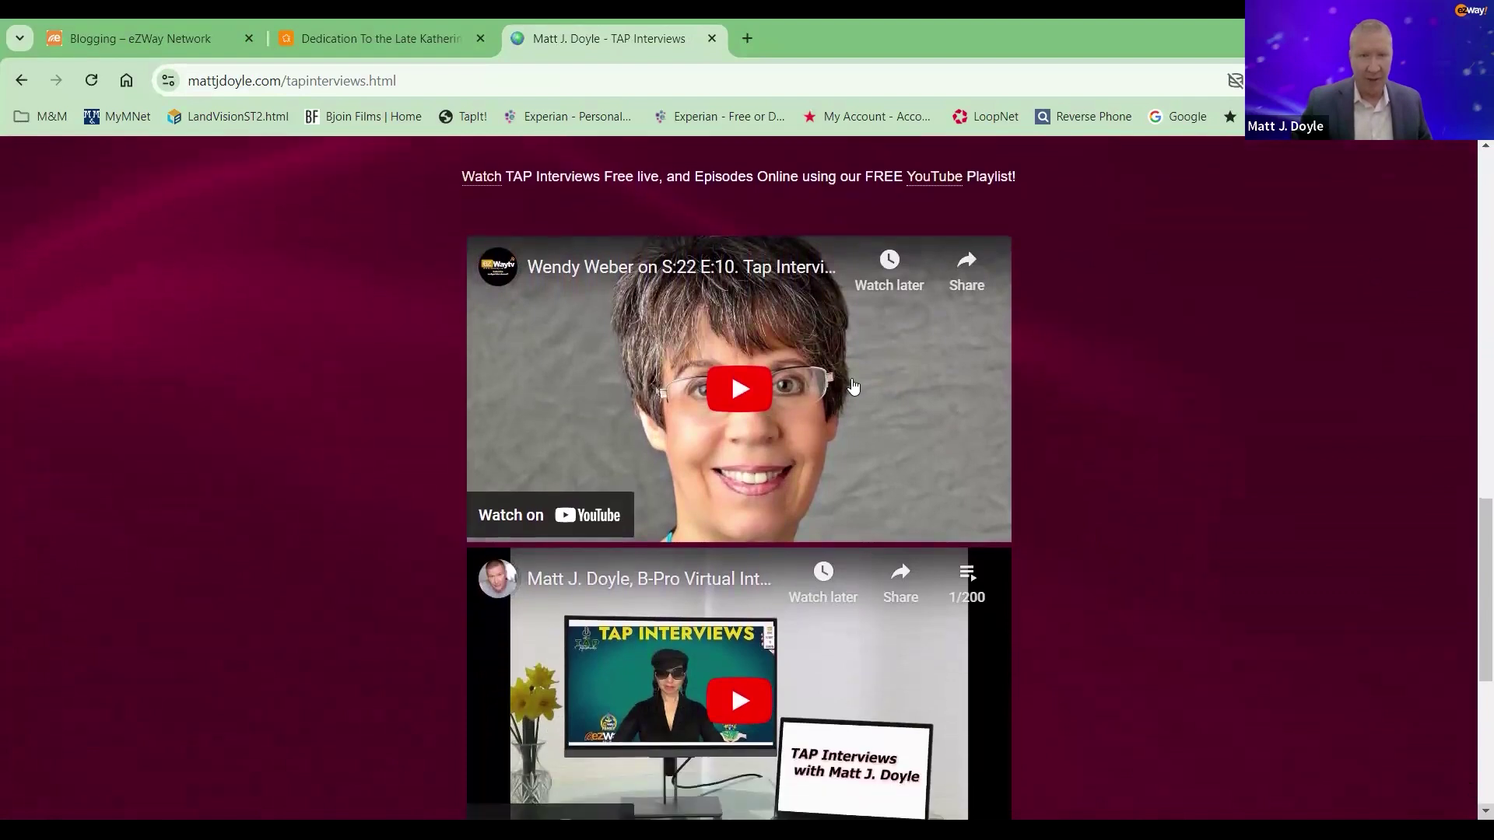
click(713, 40)
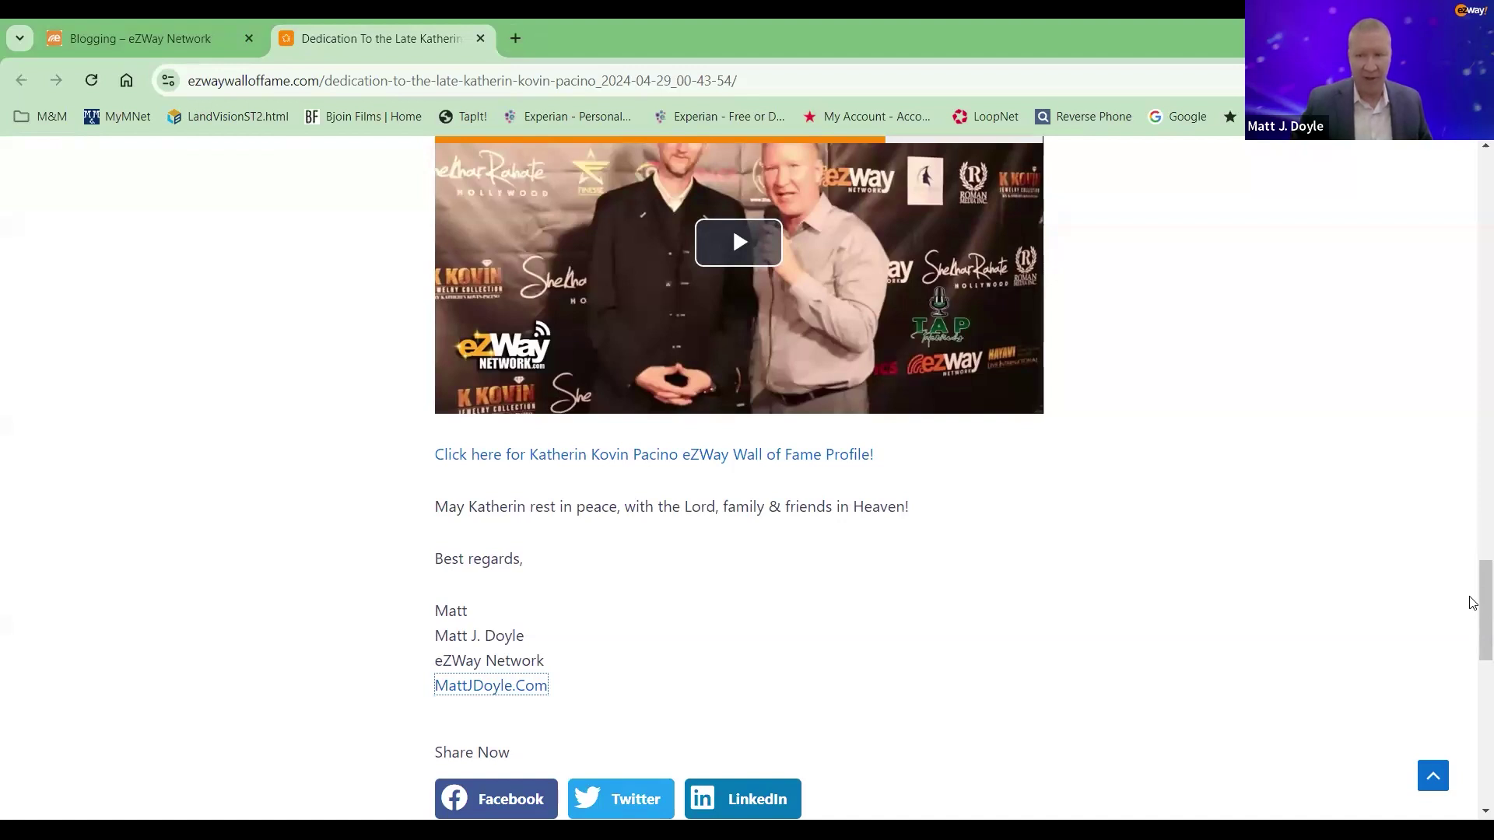
Step: Return to the start of the dedication article, look at its social sharing options, and close the article
scroll(1473, 599, up, 2)
scroll(1473, 573, up, 4)
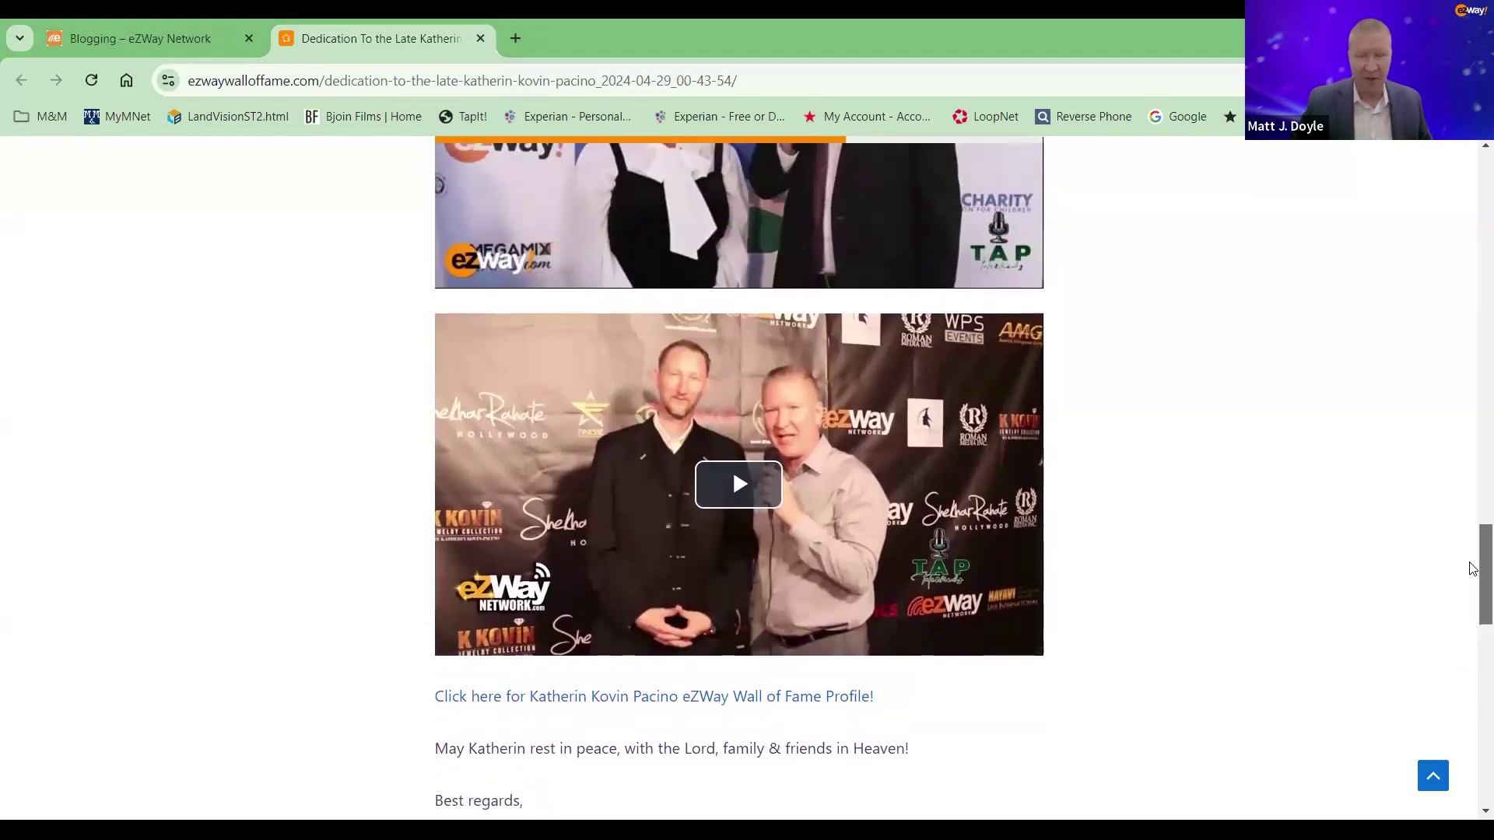
scroll(1473, 533, up, 9)
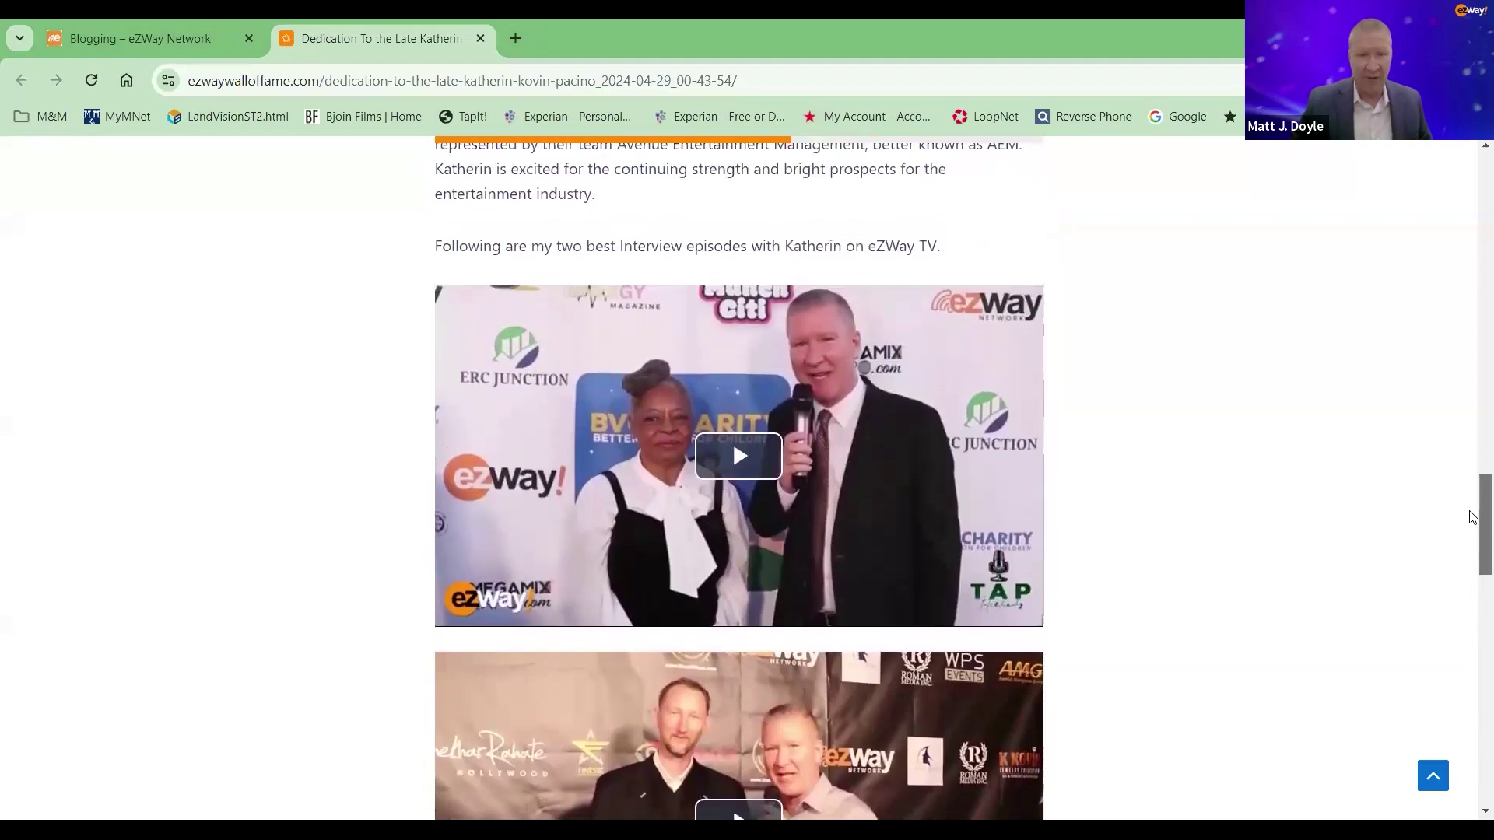
scroll(1473, 397, up, 15)
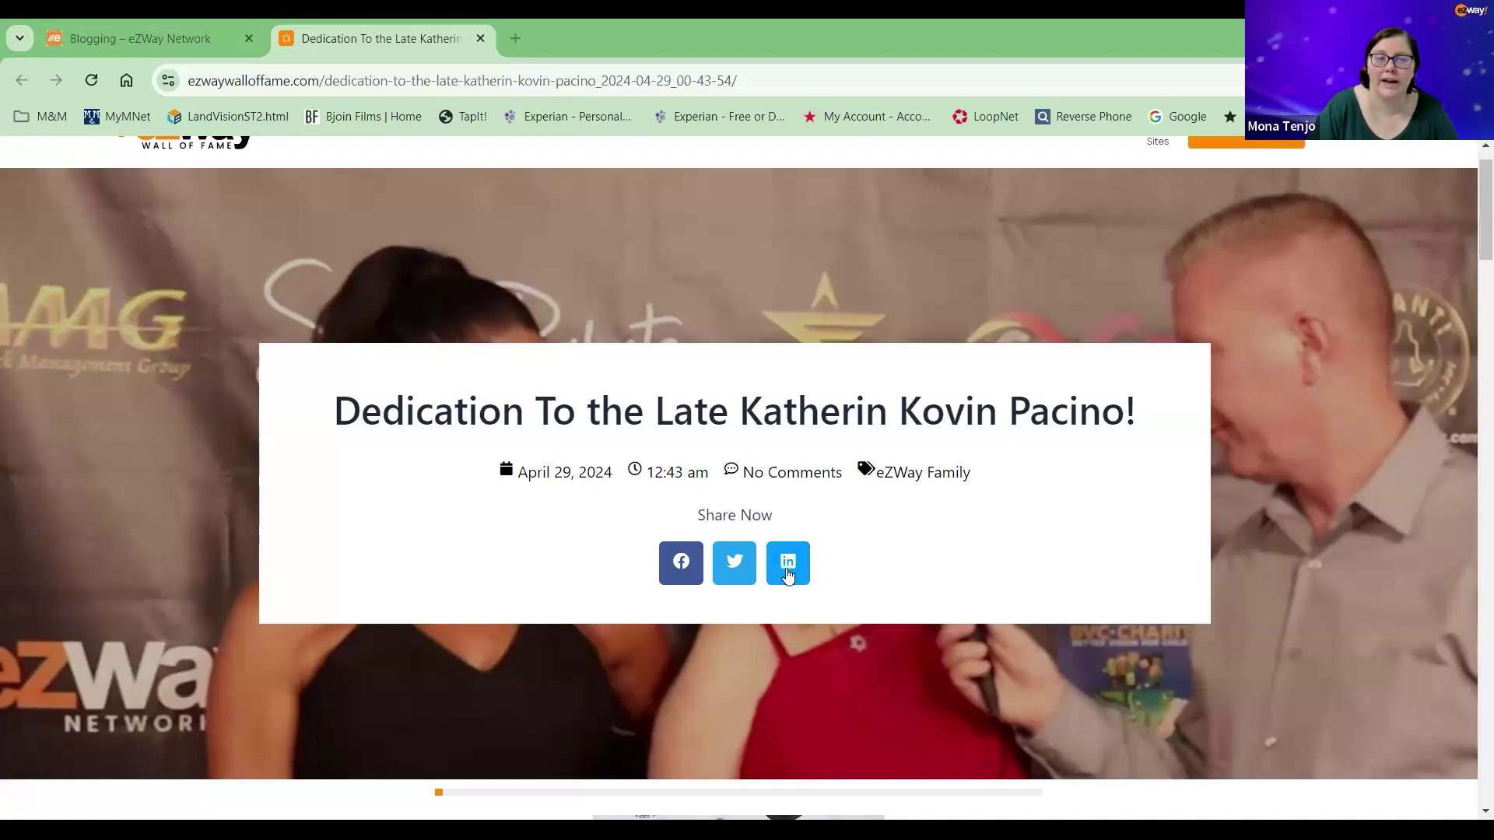
click(481, 39)
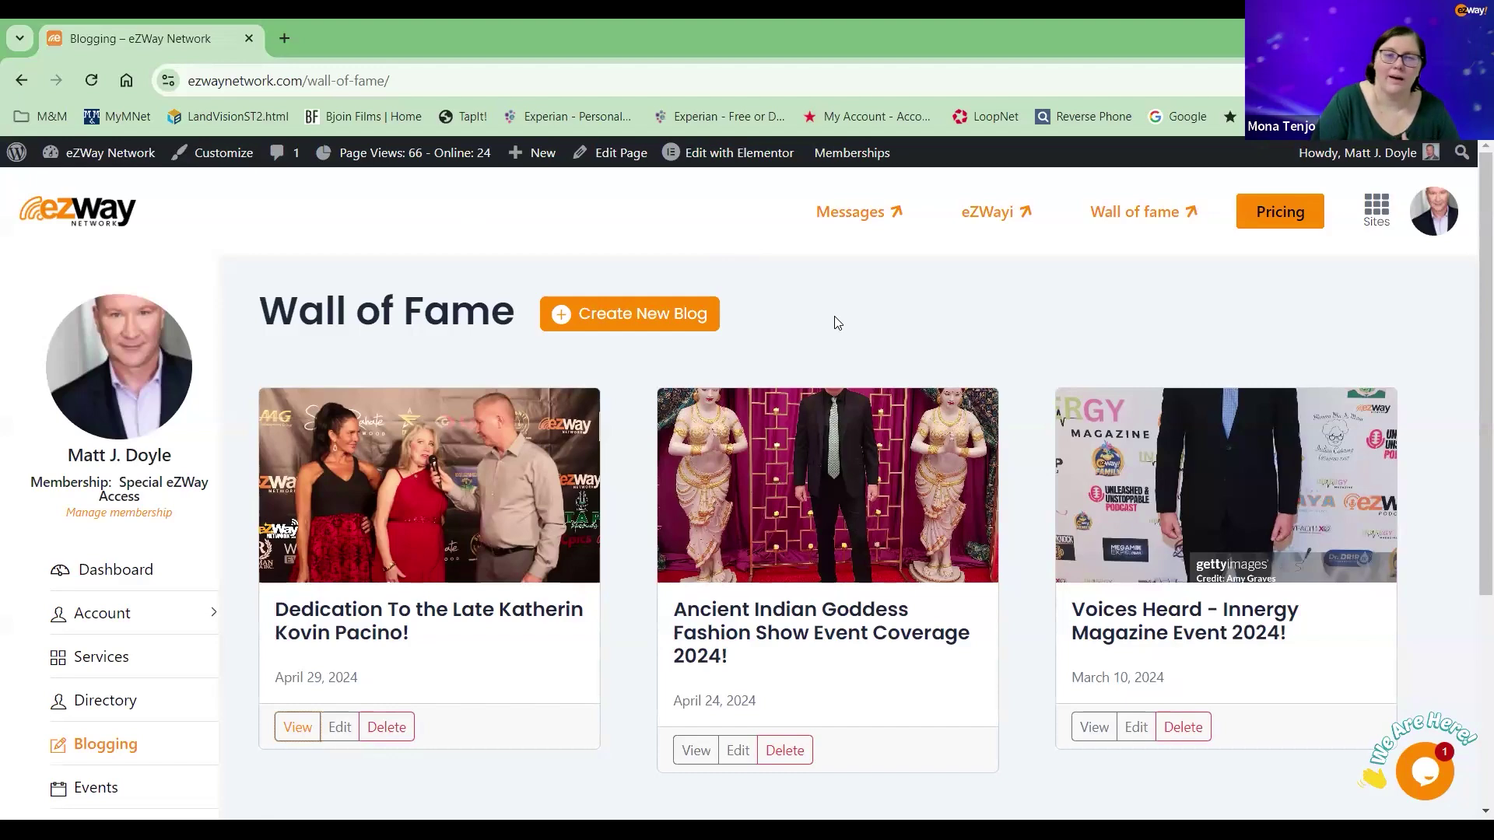
Step: Open the dedication article for editing, examine its content editor and category options, and go back to the blog list
click(340, 727)
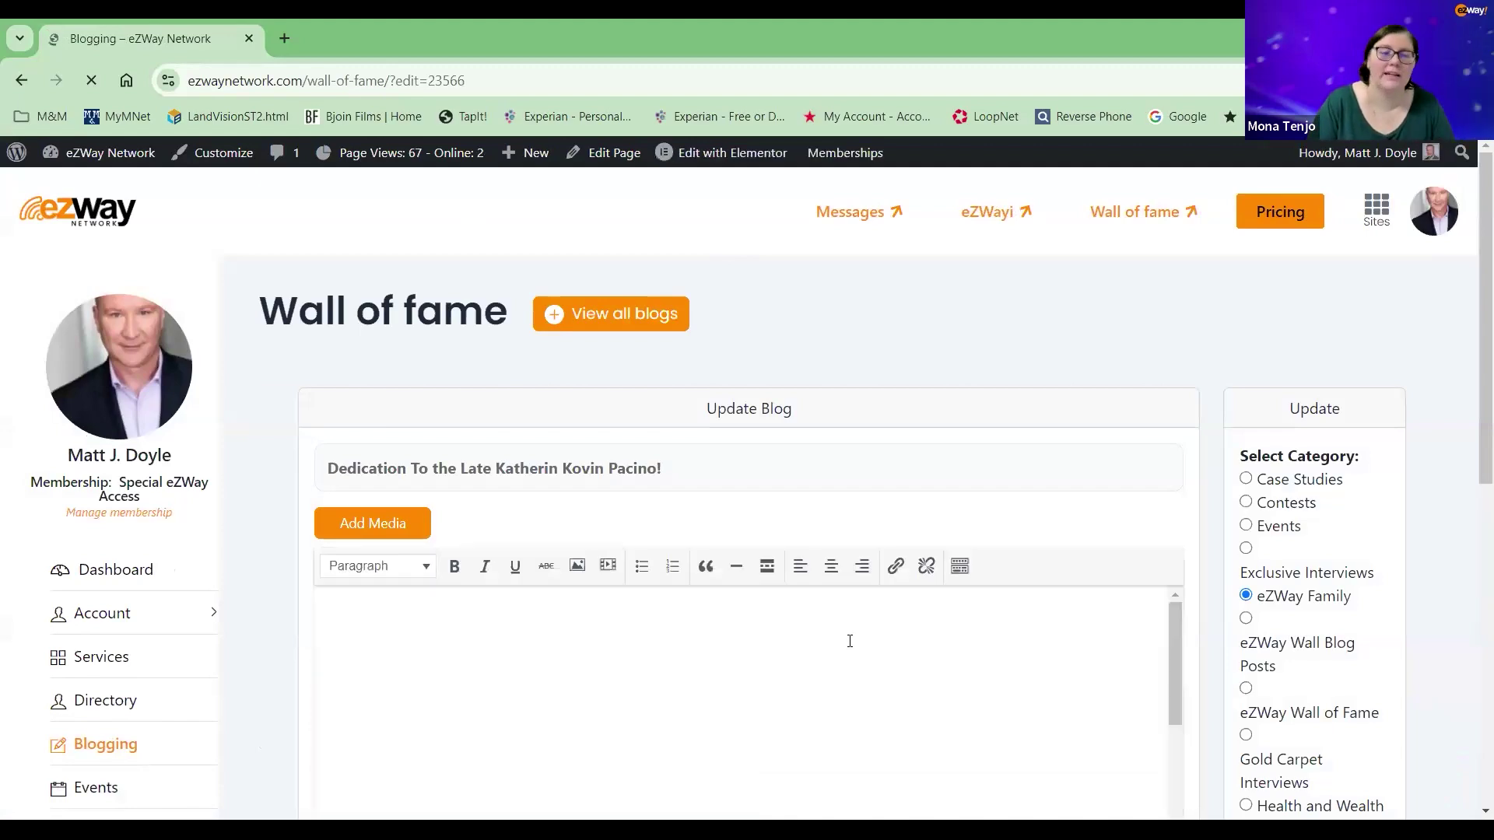
scroll(850, 641, down, 3)
mouse_move(1177, 502)
mouse_down()
mouse_move(1169, 775)
mouse_move(1177, 467)
mouse_move(1239, 447)
mouse_up()
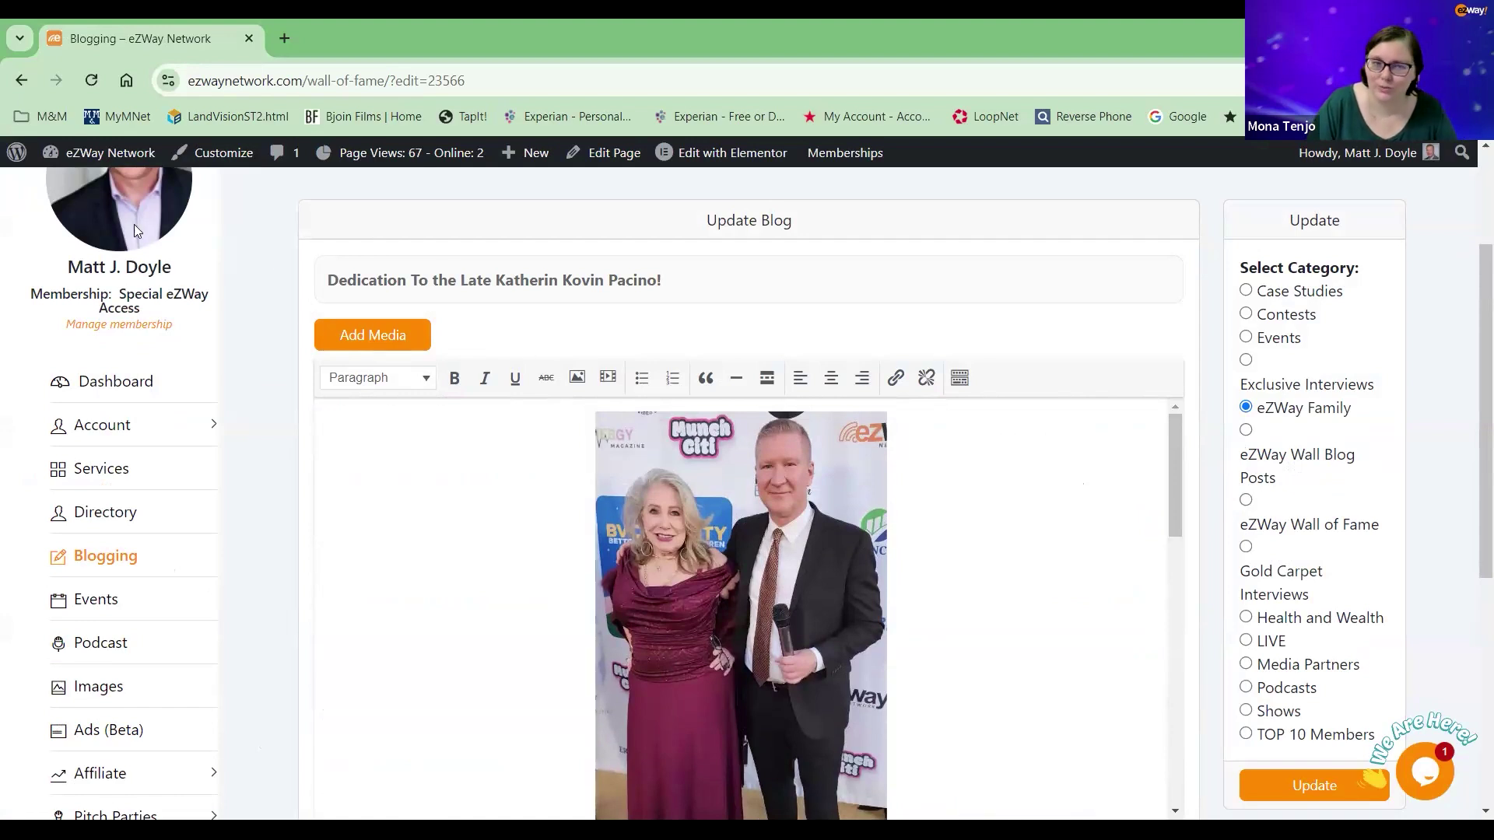
click(22, 81)
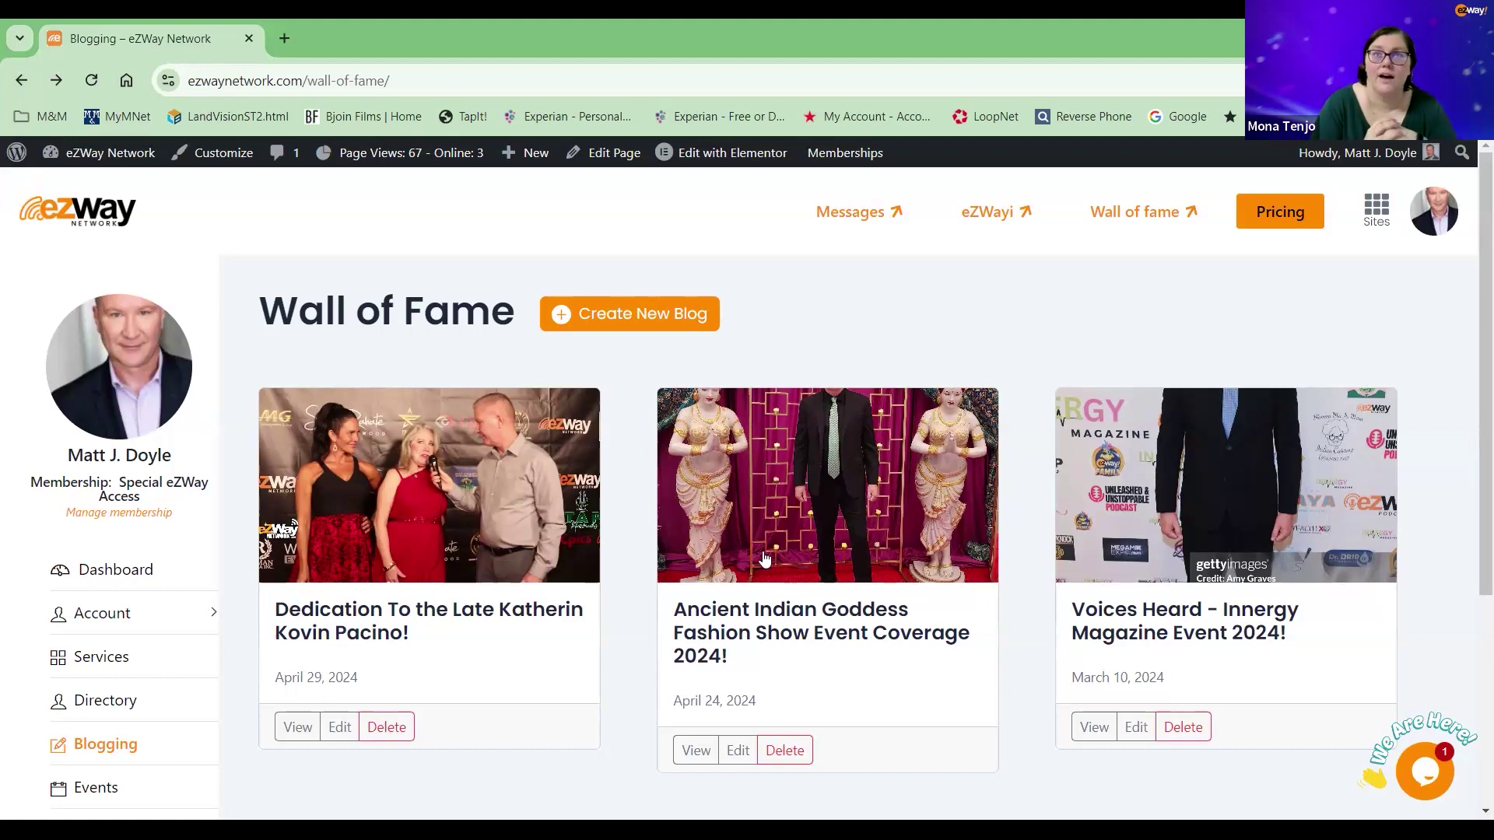
Step: View the published Ancient Indian Goddess Fashion Show article, look at its header and sharing options, and close it
click(691, 752)
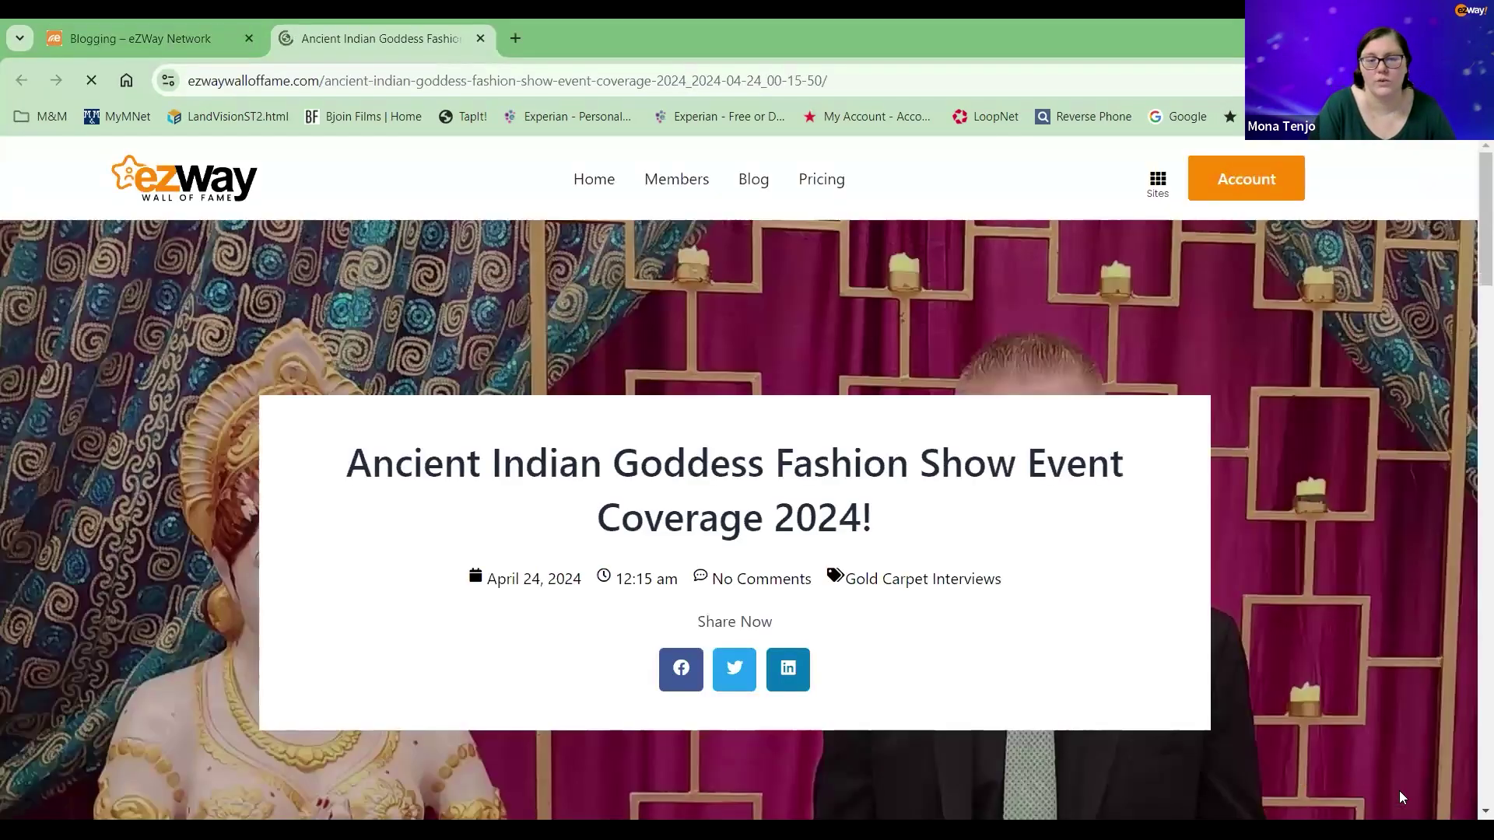
scroll(747, 467, down, 1)
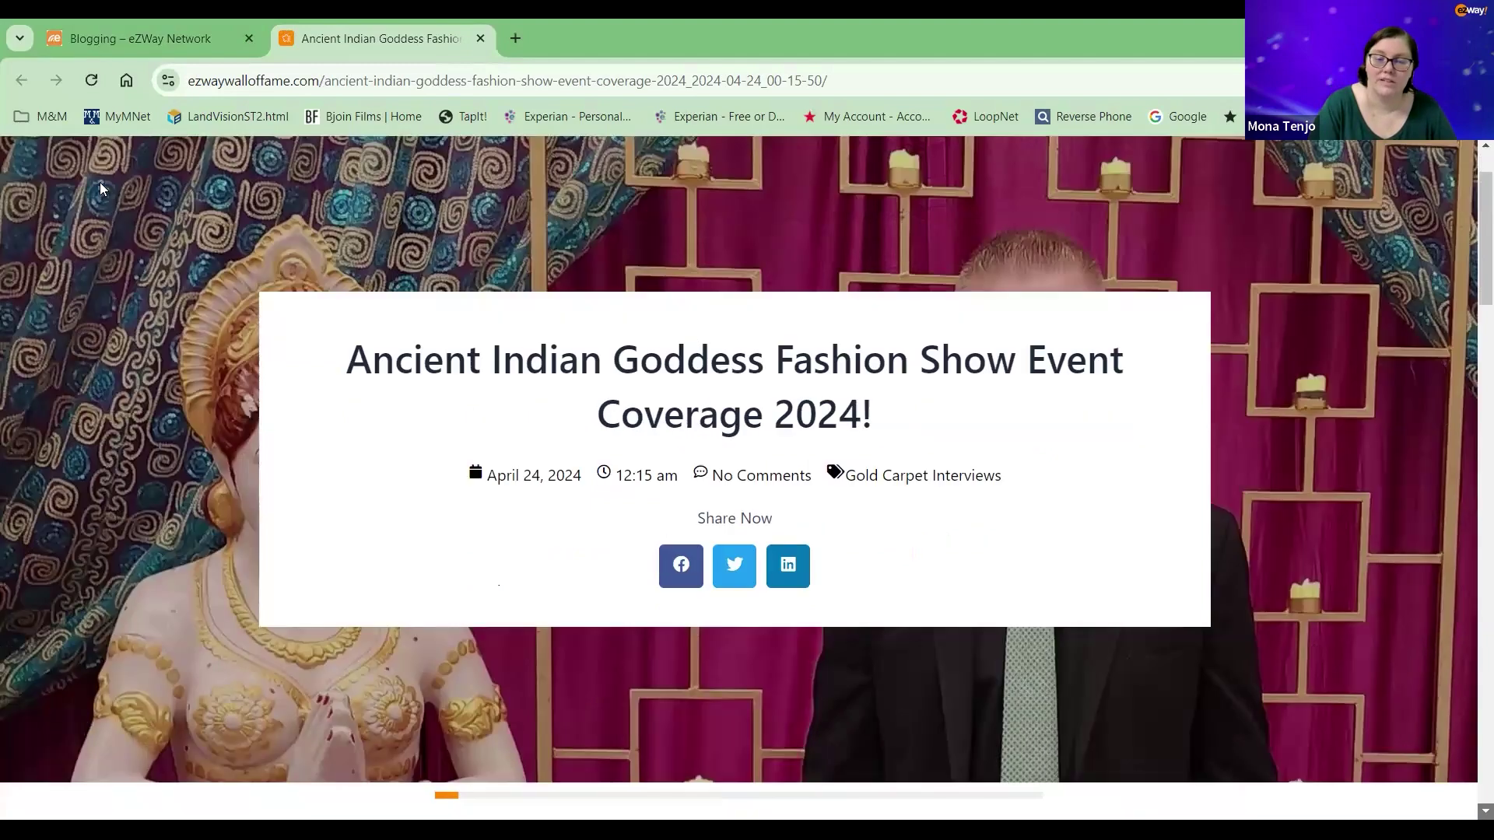
drag(1470, 290, 1470, 185)
click(481, 39)
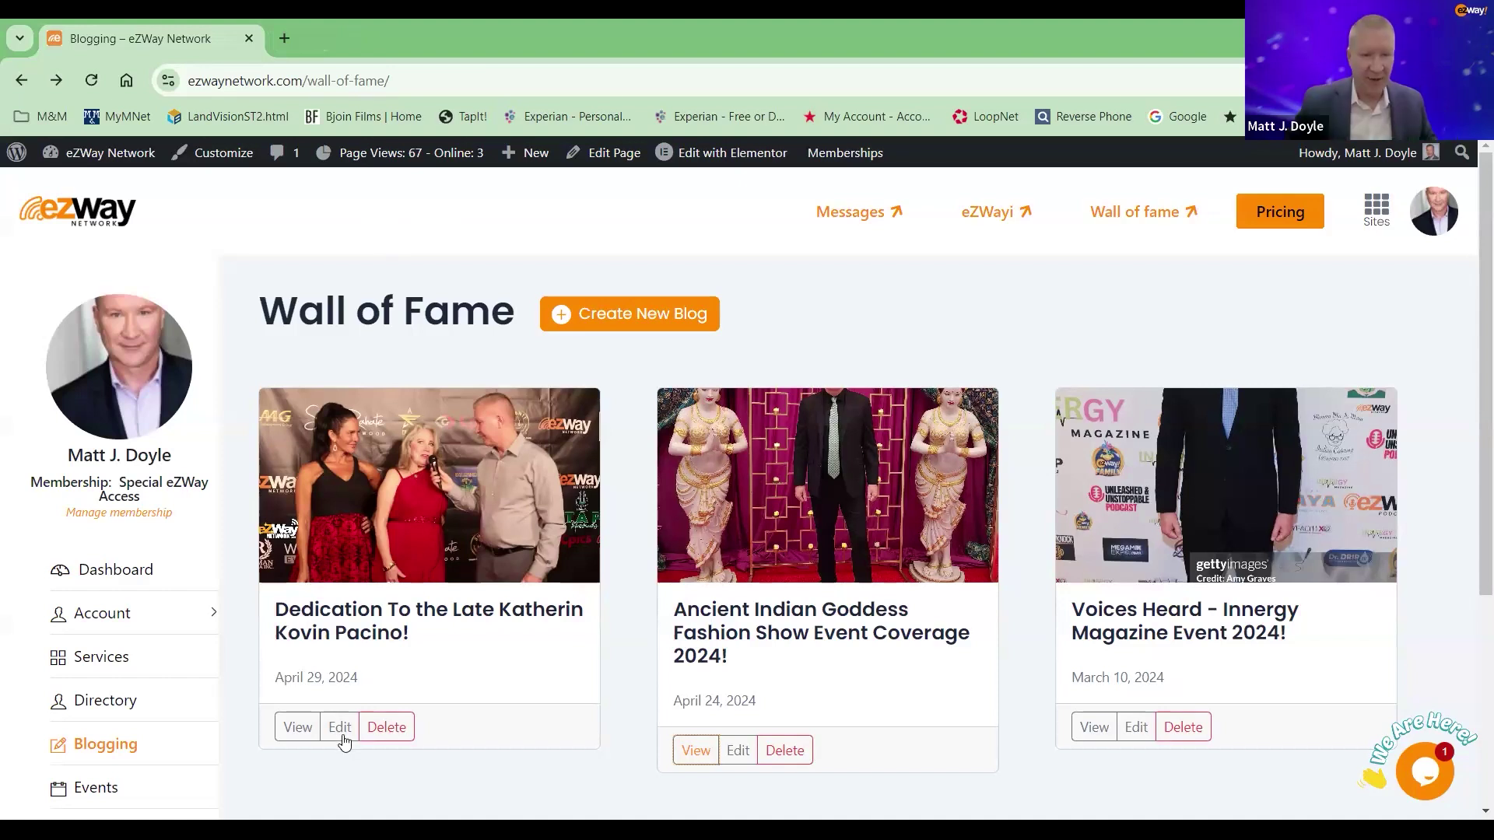
Step: View the published dedication article and look through it down to the author's signature and sharing options
click(298, 731)
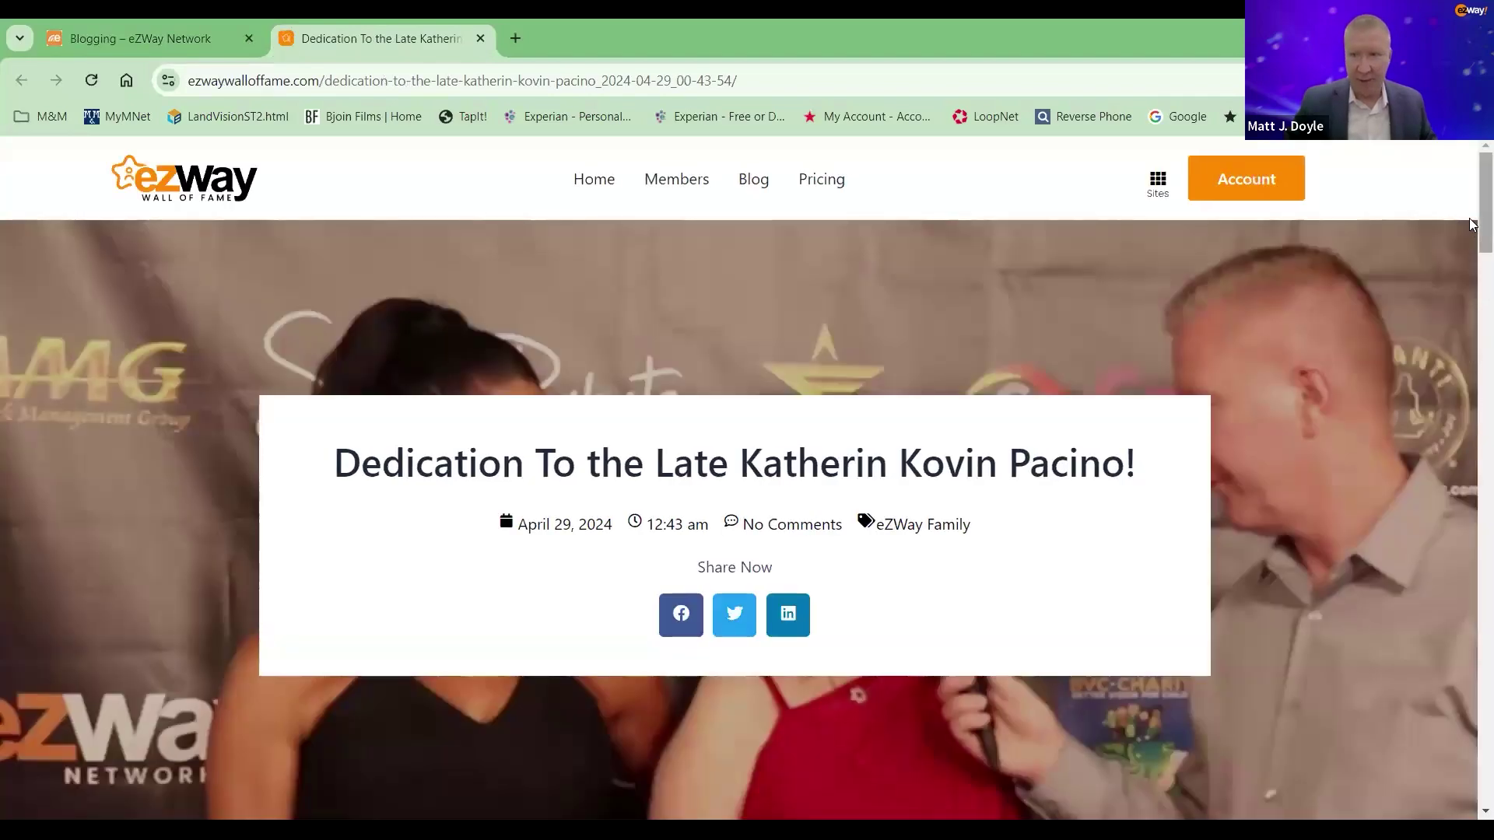
scroll(1472, 355, down, 7)
scroll(1472, 354, down, 20)
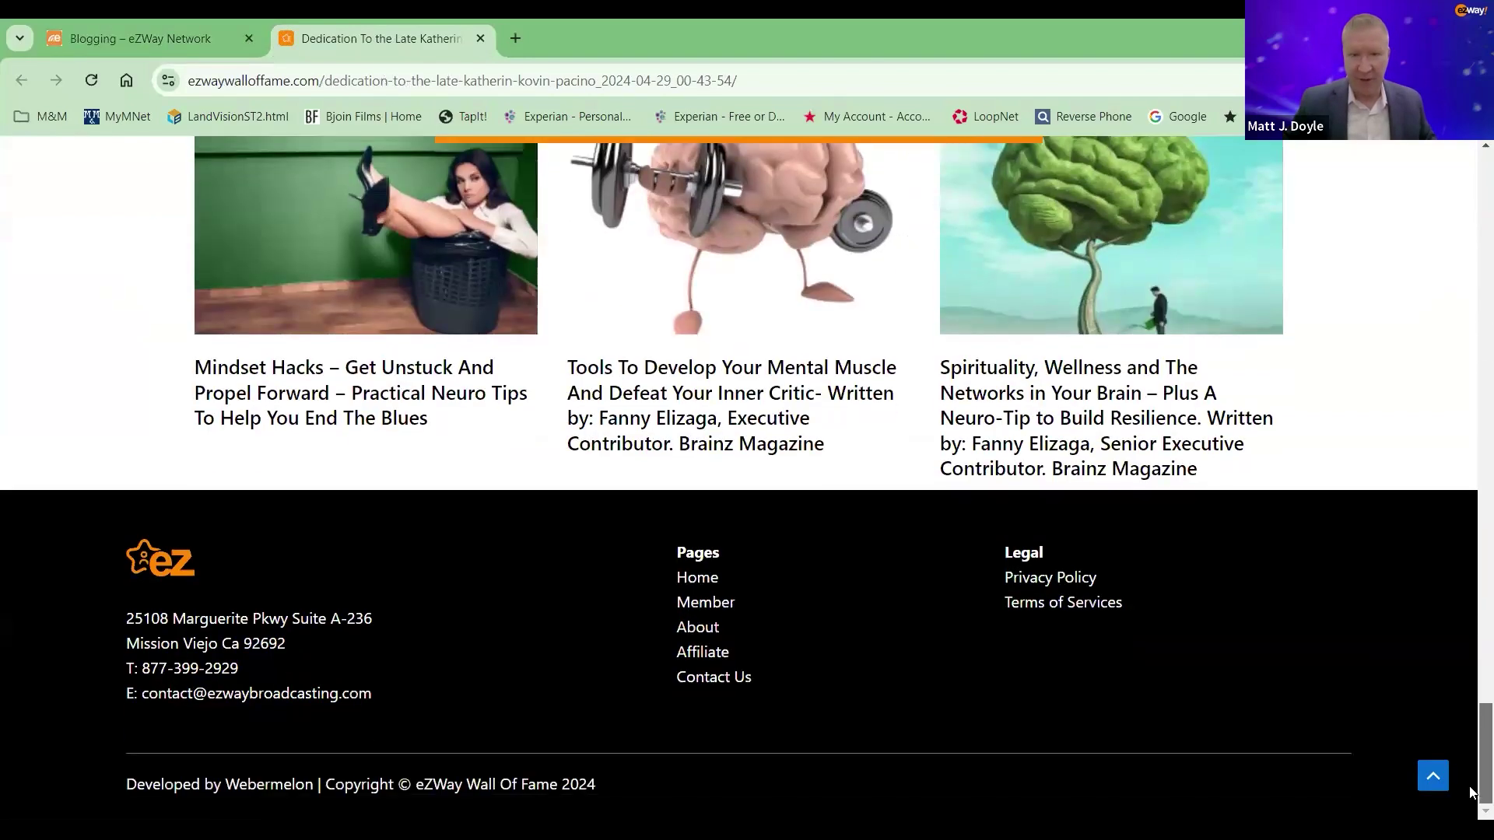
scroll(1473, 650, up, 11)
scroll(1472, 652, down, 3)
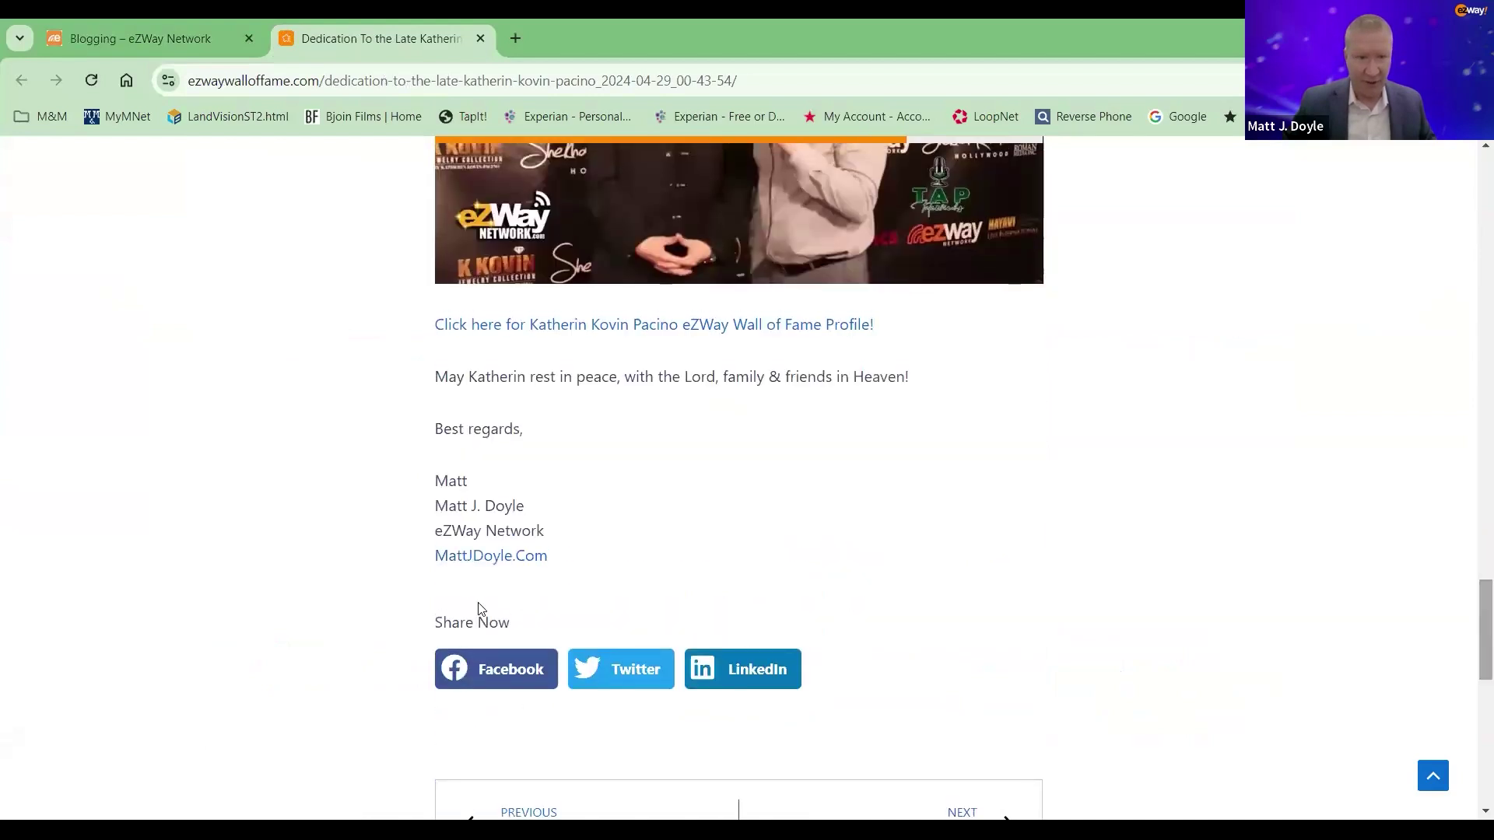
Step: Visit the author's website from the signature, examine the subscription form on its blog page, and close the website
click(495, 554)
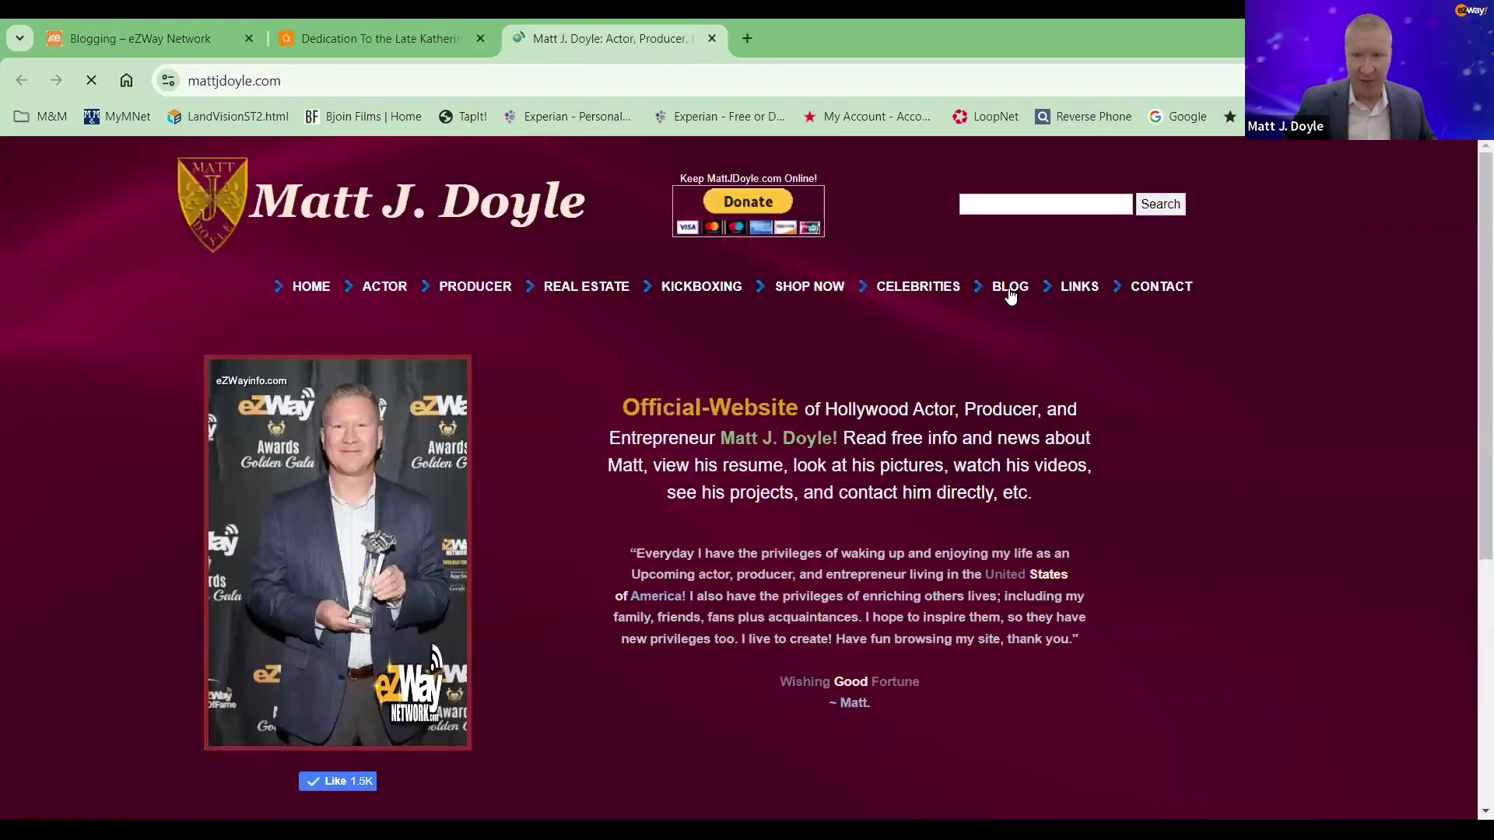
click(1010, 288)
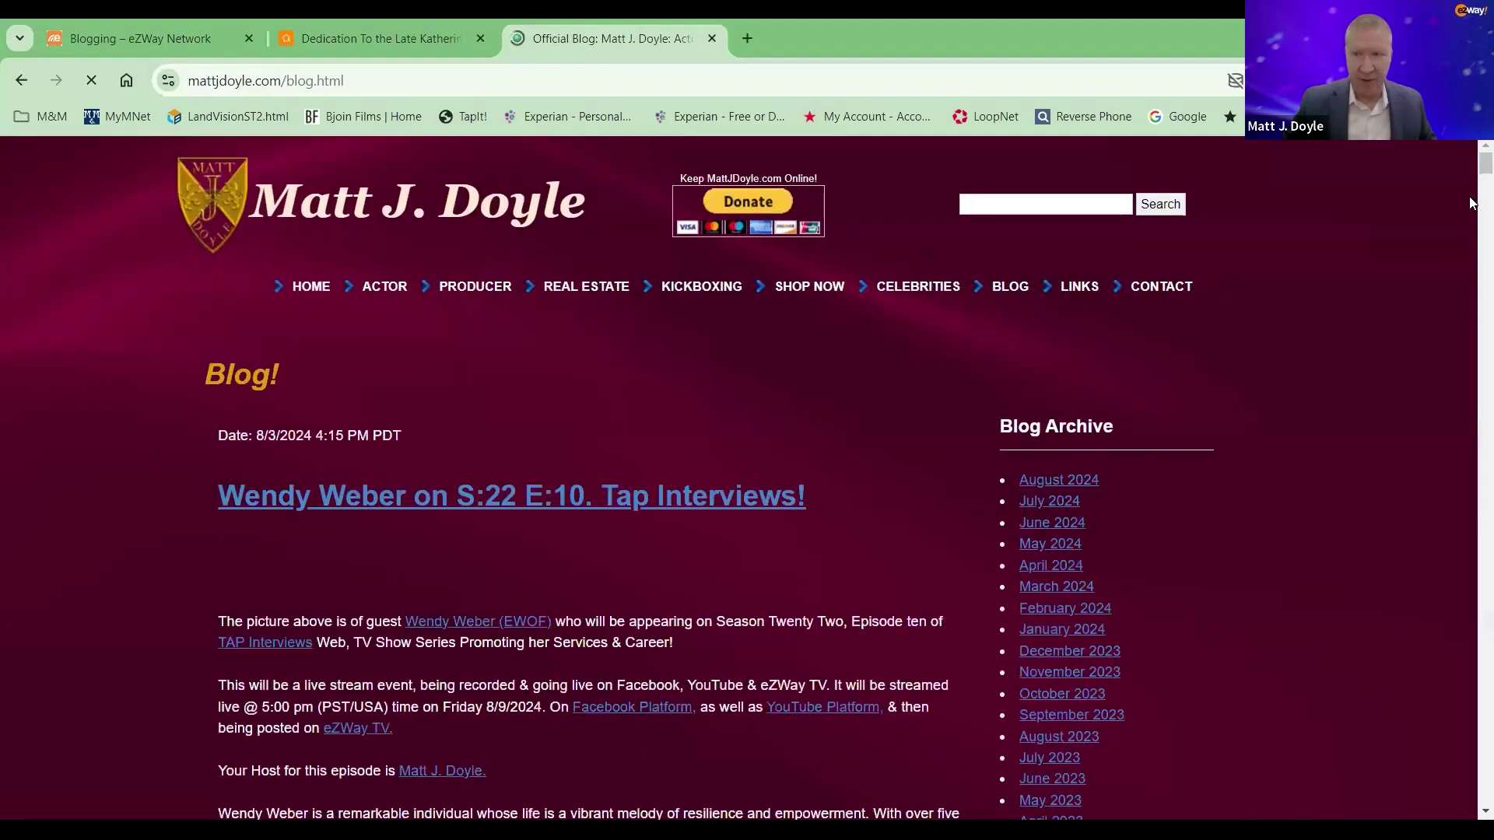
scroll(1469, 210, down, 10)
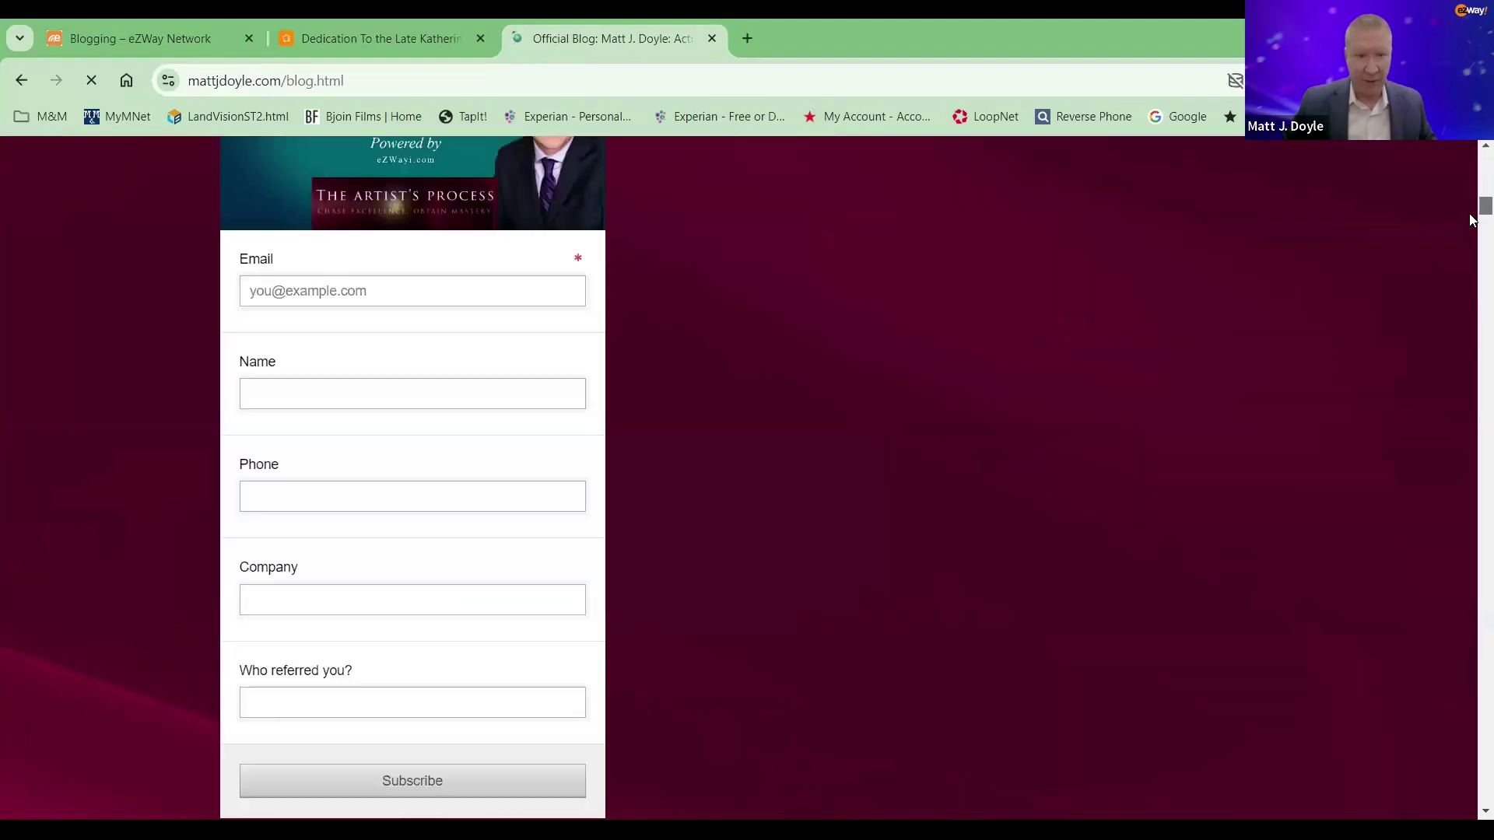
scroll(1469, 220, down, 4)
scroll(1190, 227, up, 2)
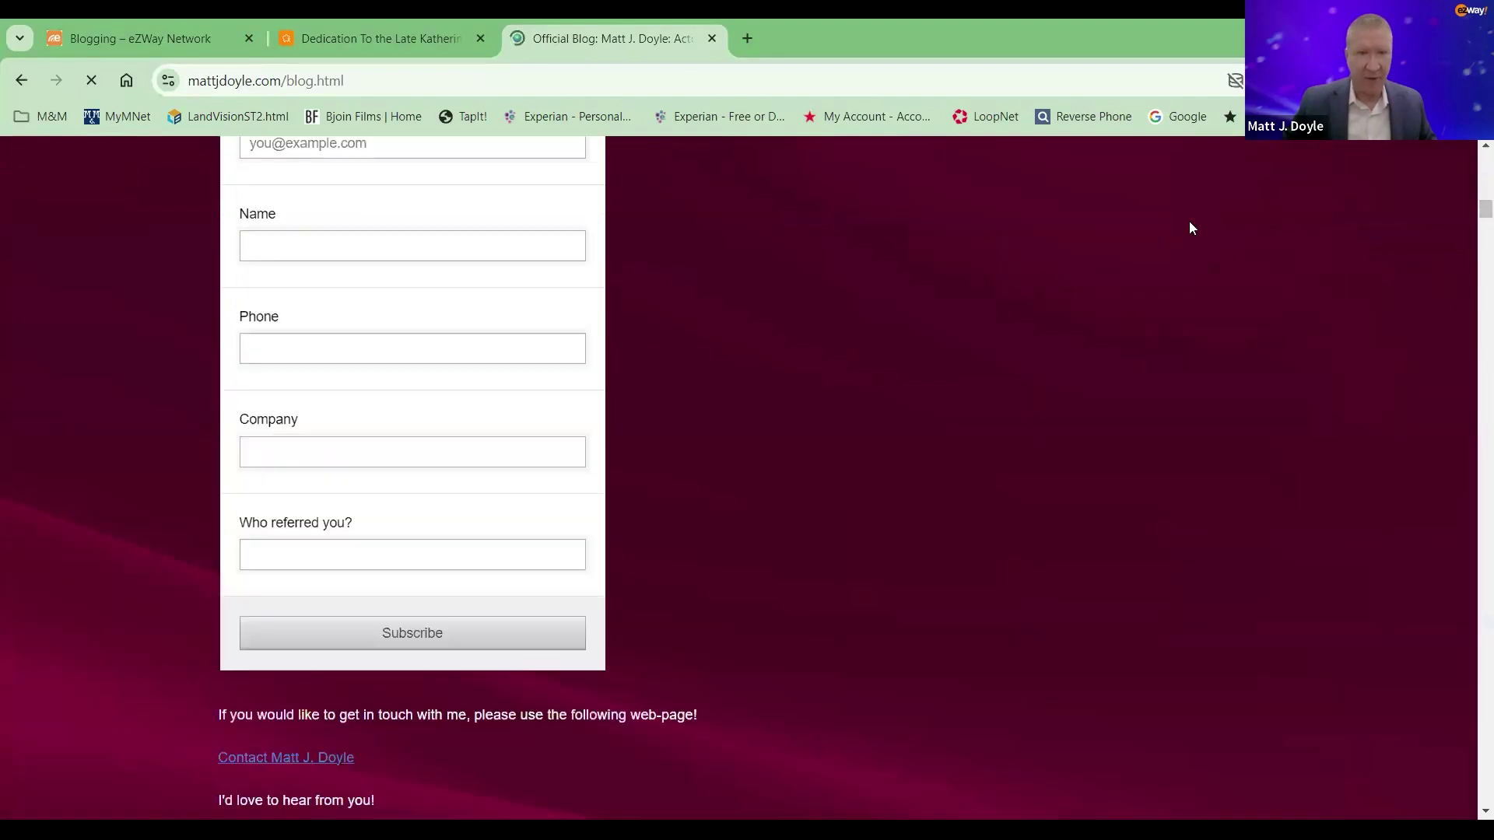
click(710, 39)
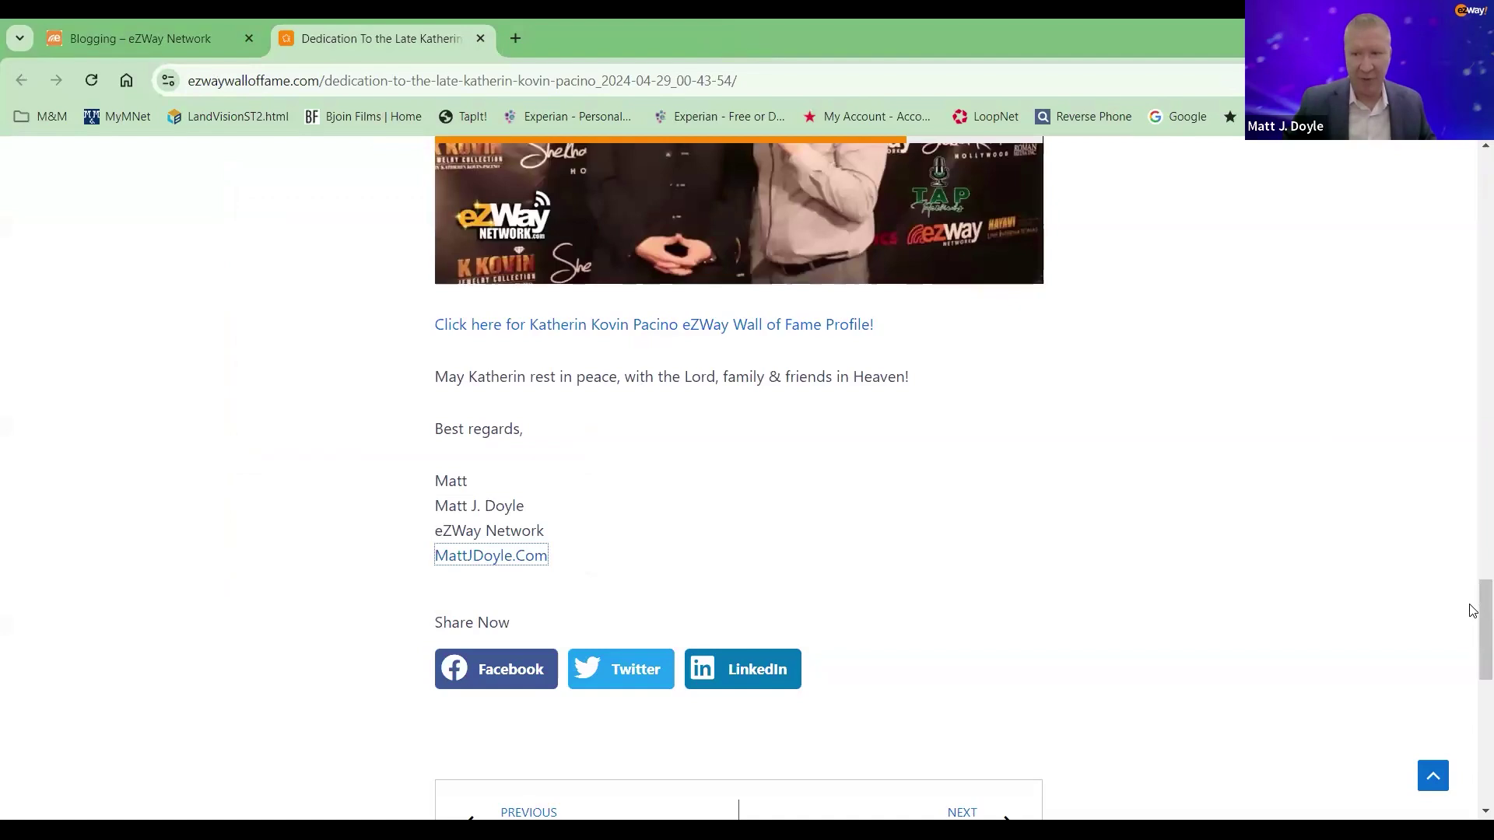
Step: Look over the embedded interview videos above the dedication article's signature and close the article
scroll(1472, 585, up, 2)
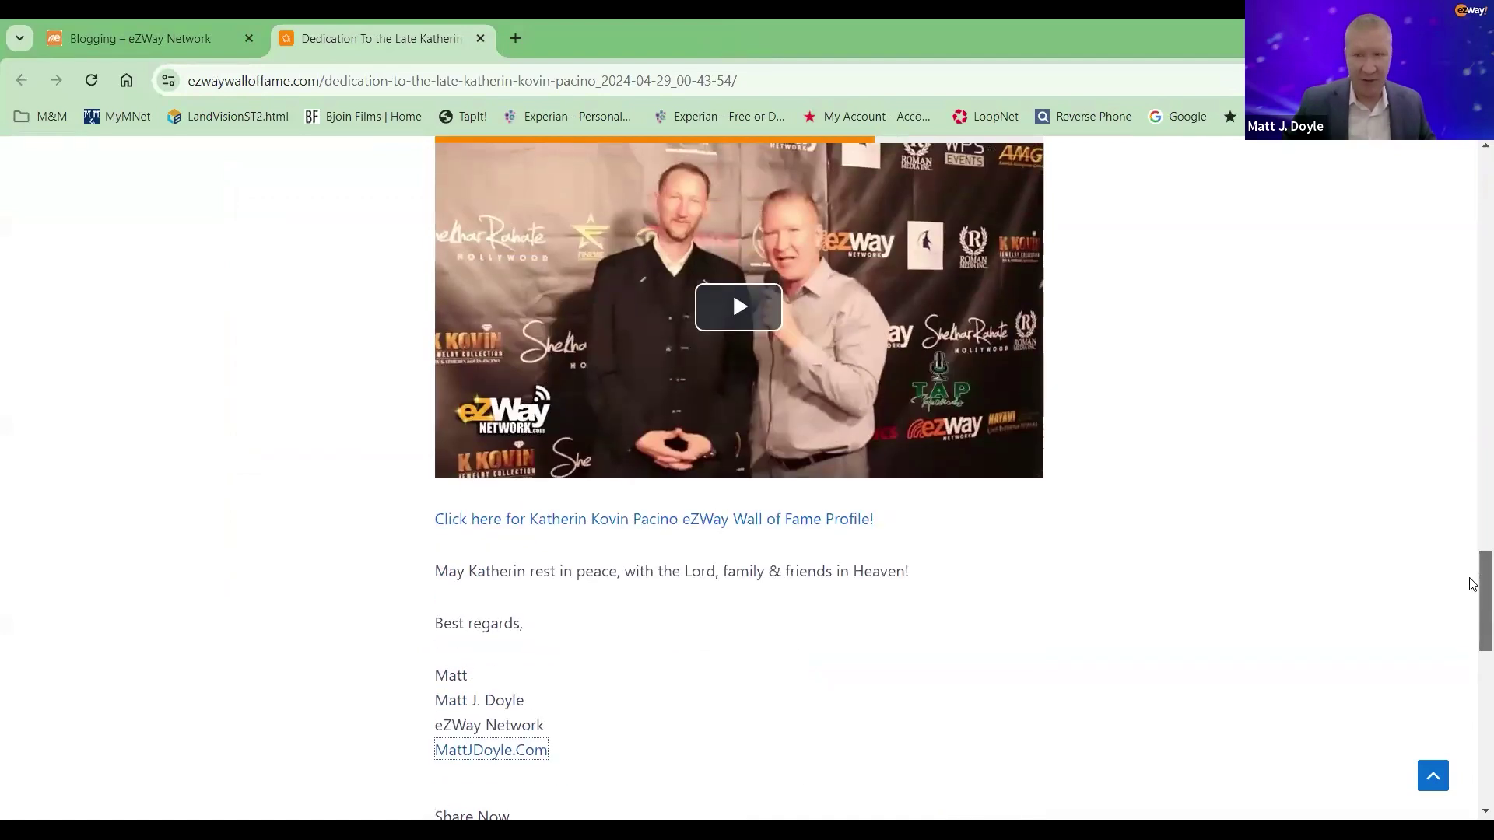
scroll(1472, 574, up, 3)
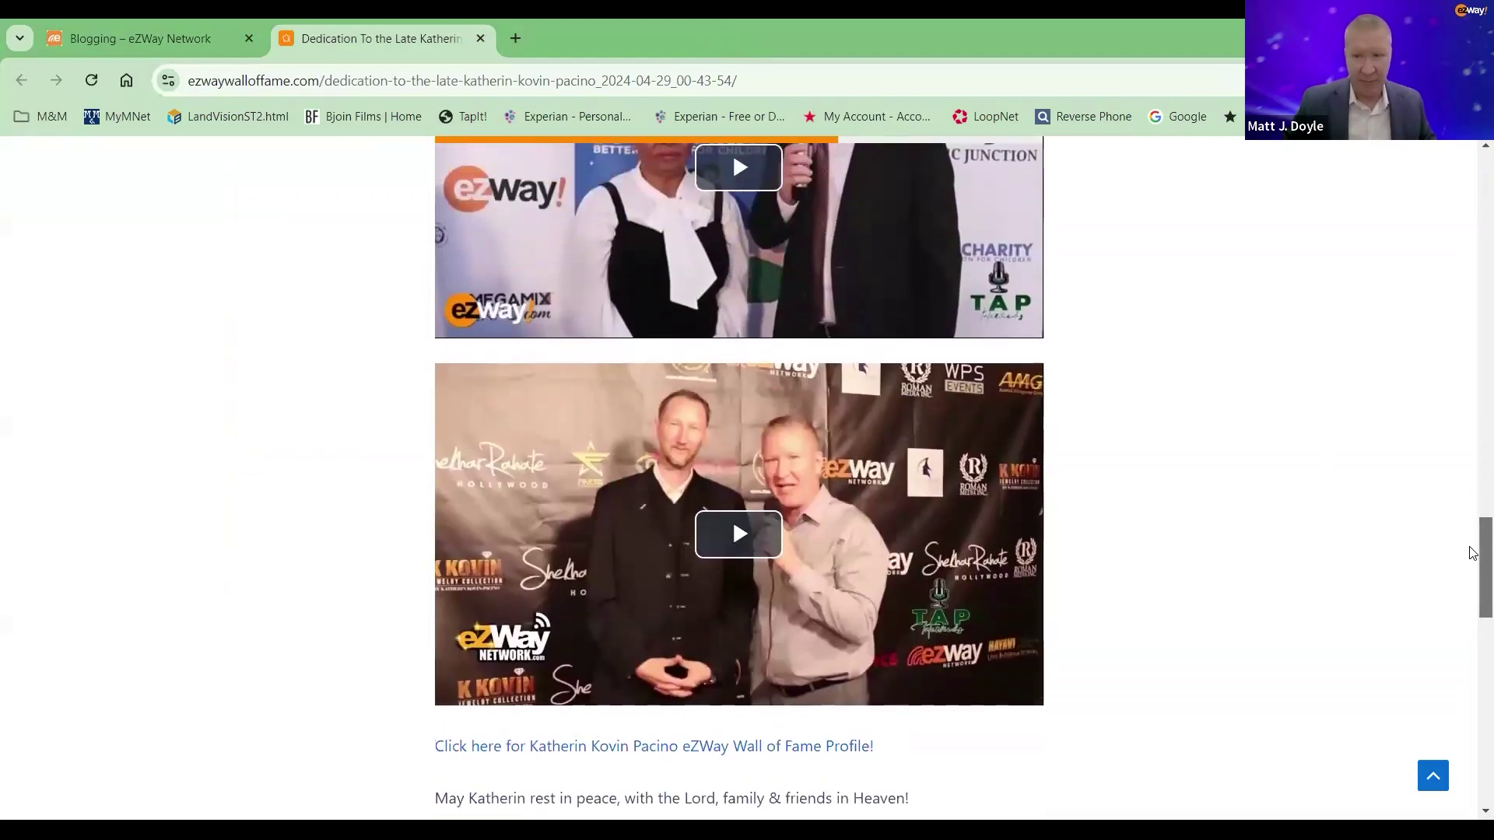
scroll(1472, 554, up, 1)
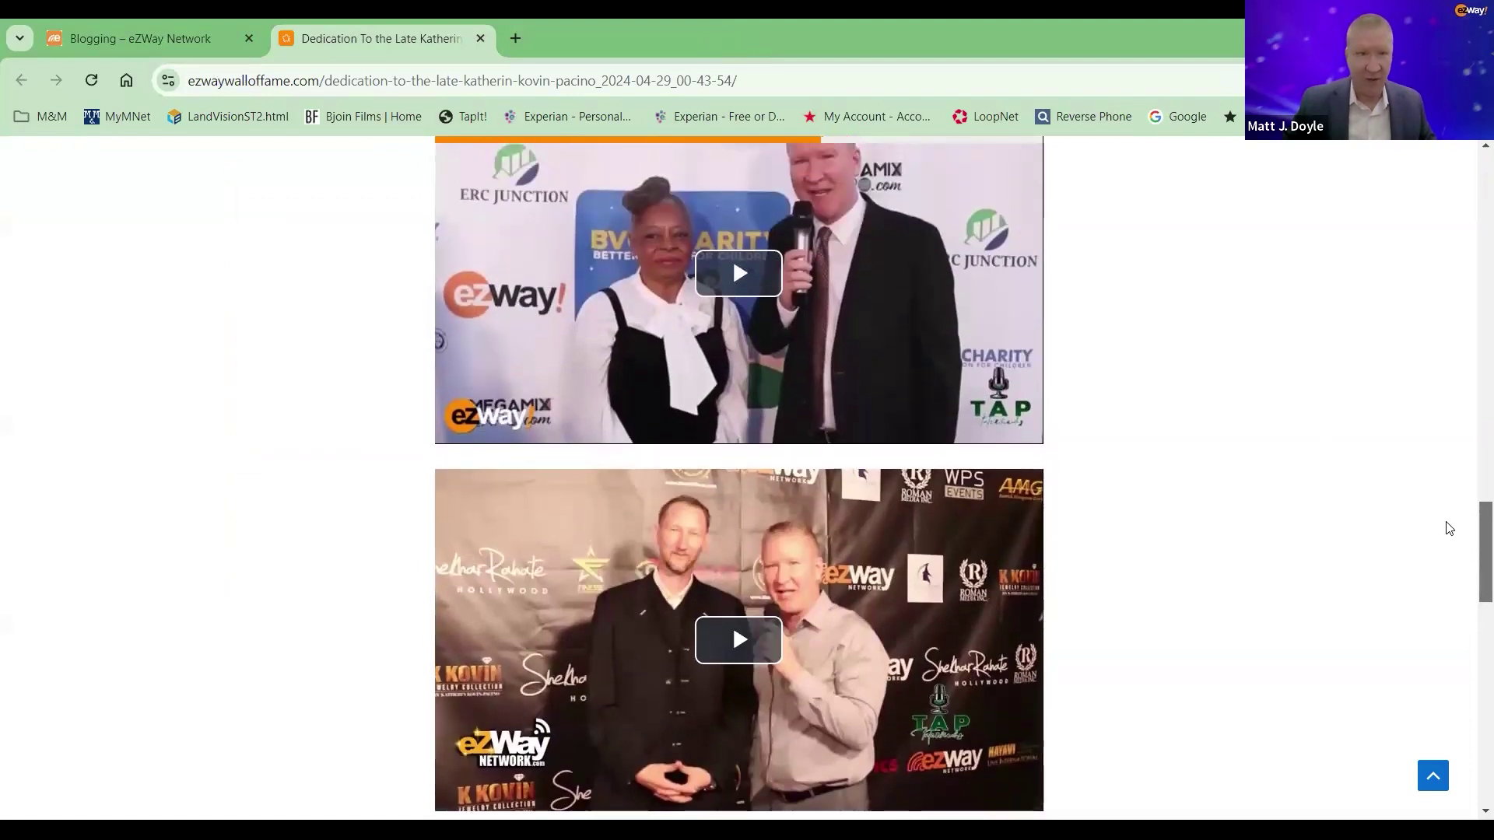
click(480, 38)
Step: Open the dedication article for editing and examine its media option, text formatting tools and category list
click(335, 730)
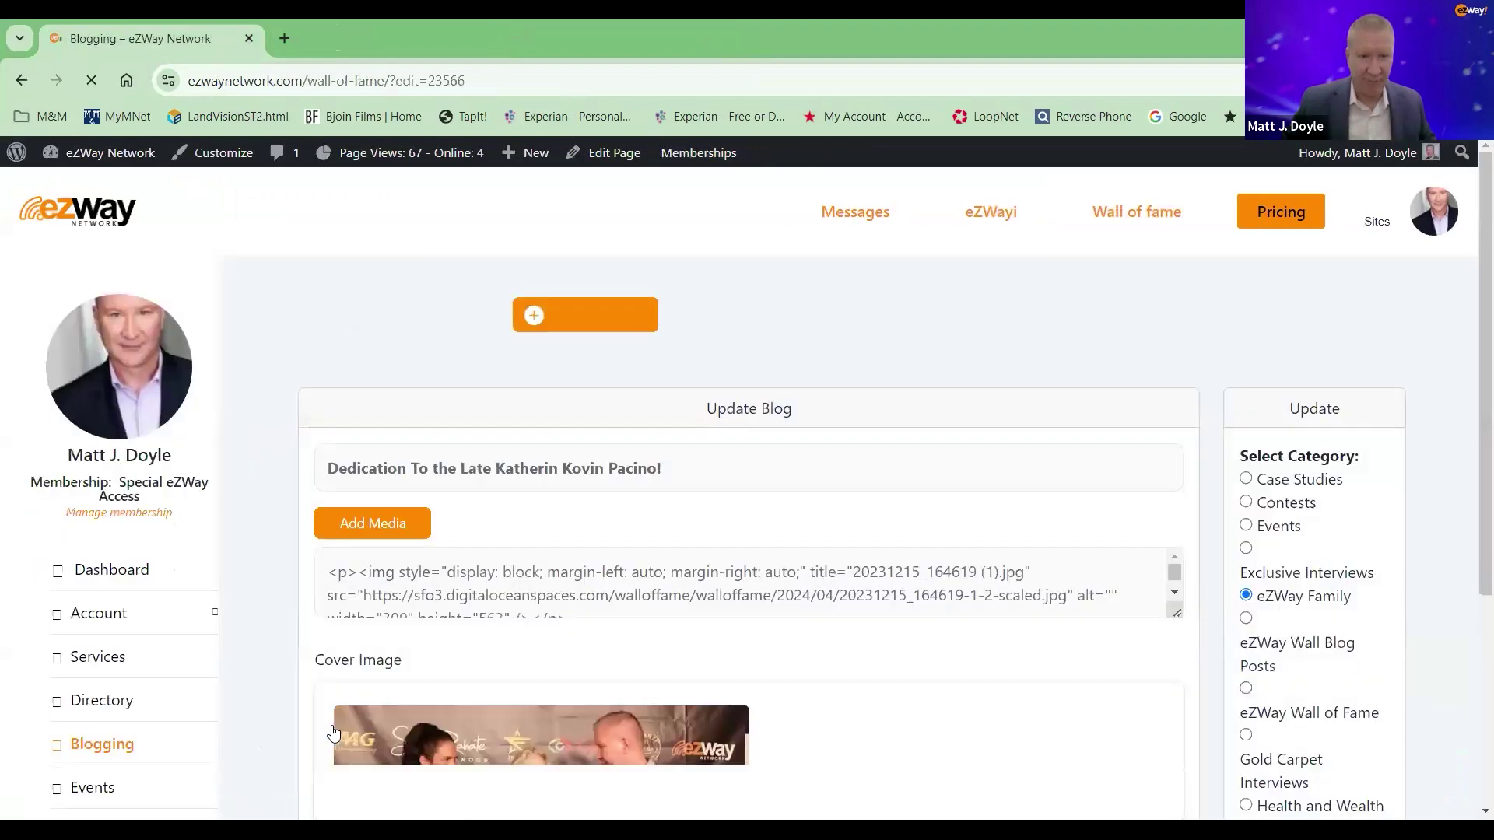
scroll(465, 609, down, 2)
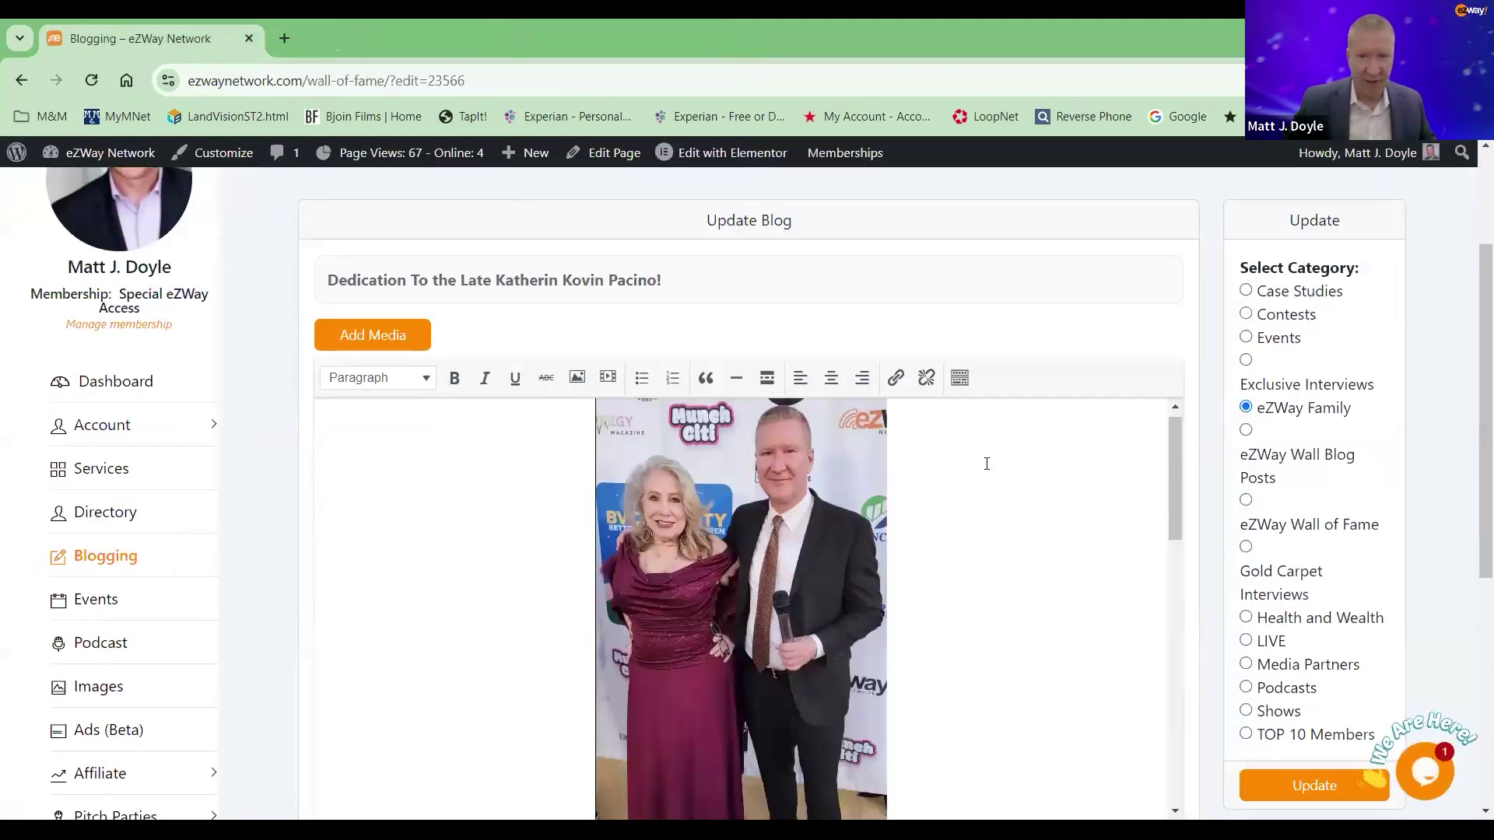
scroll(1175, 498, up, 1)
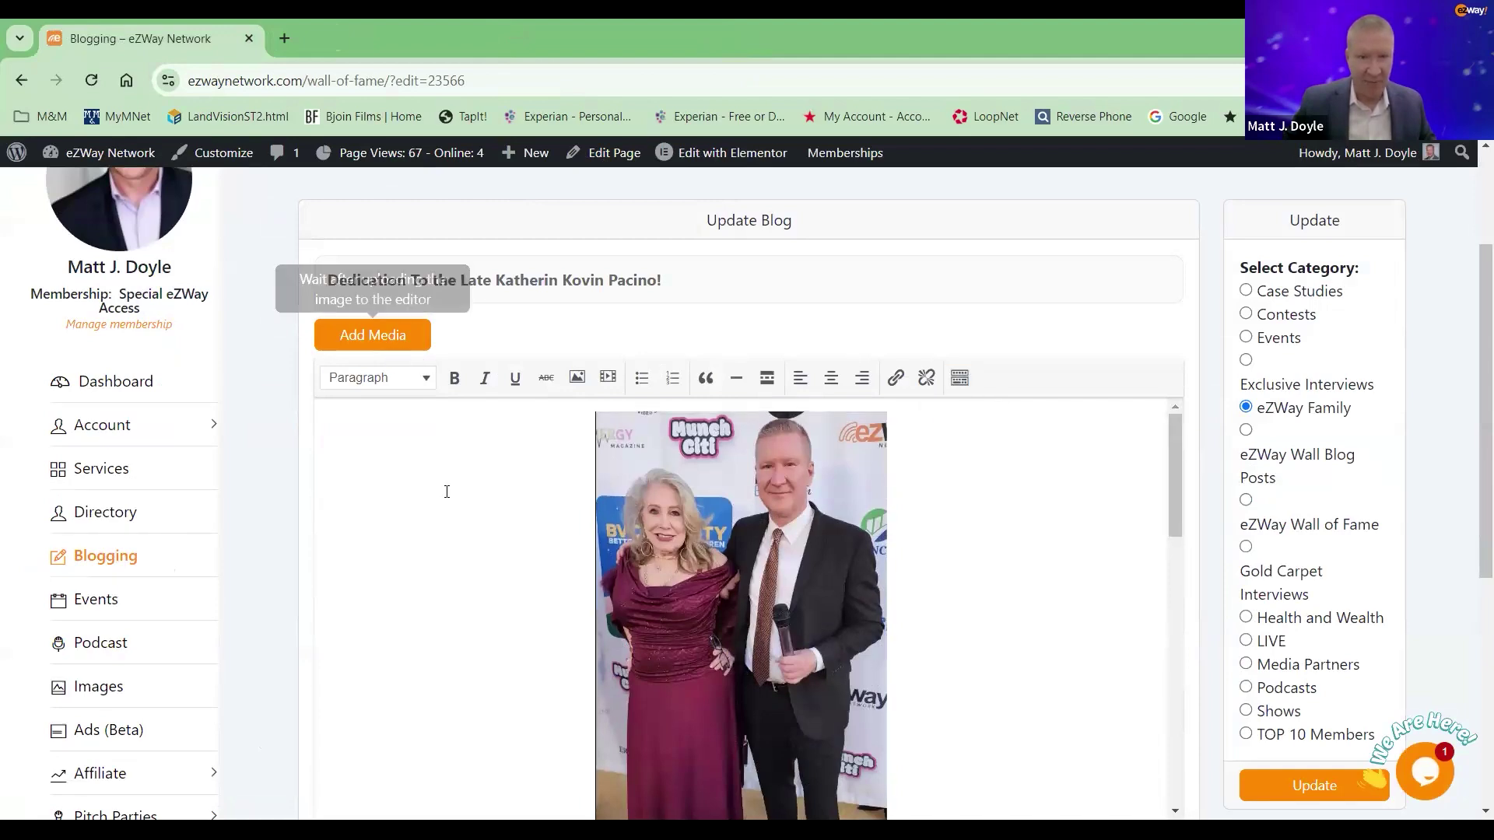
mouse_move(1172, 471)
mouse_down()
mouse_move(1195, 743)
mouse_move(1173, 623)
mouse_move(1211, 527)
mouse_move(1214, 443)
mouse_move(1169, 462)
mouse_up()
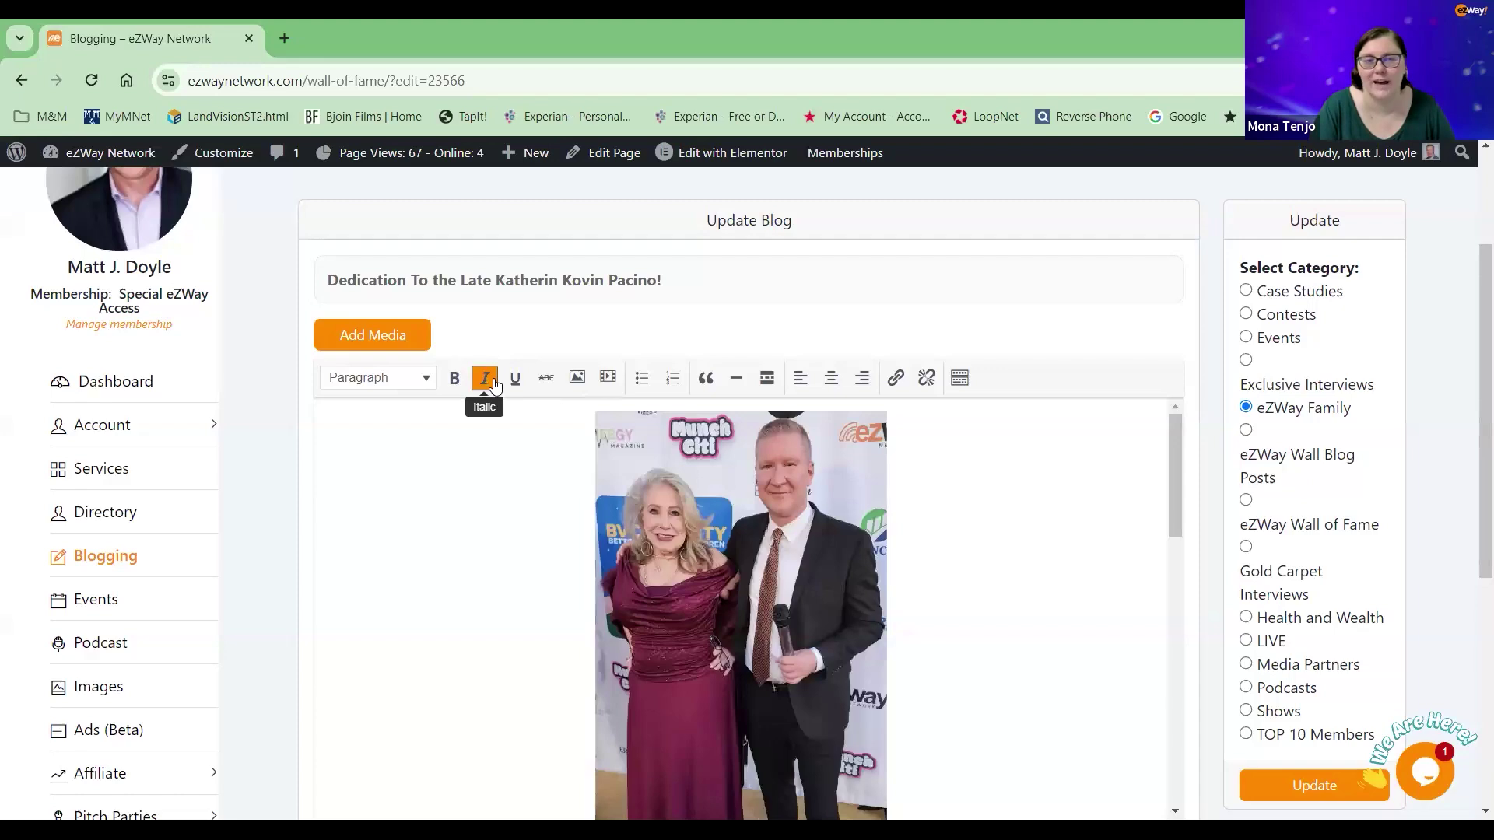
mouse_move(1169, 445)
mouse_down()
mouse_move(1203, 758)
mouse_move(1218, 442)
mouse_up()
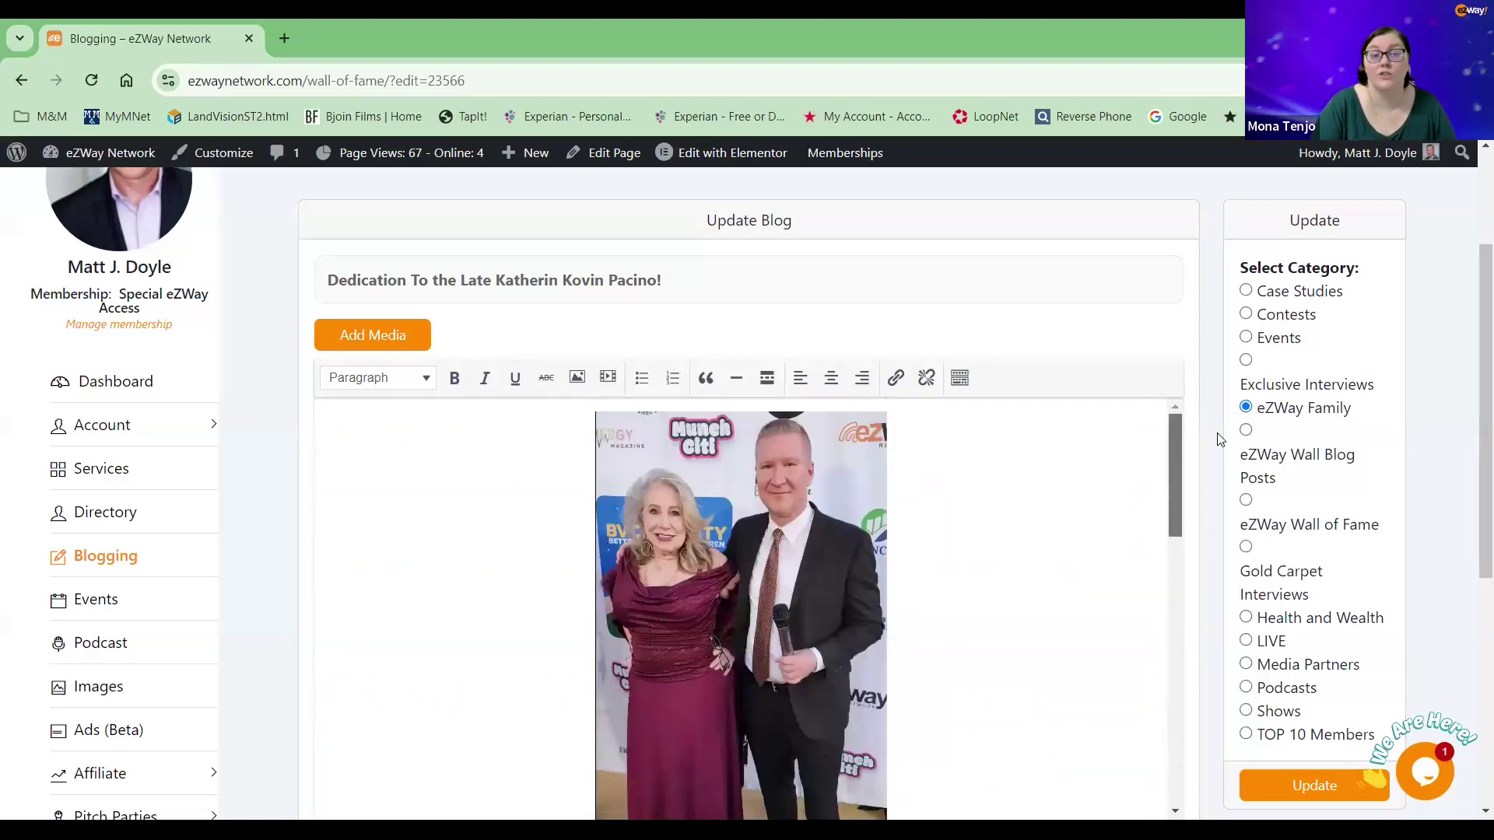
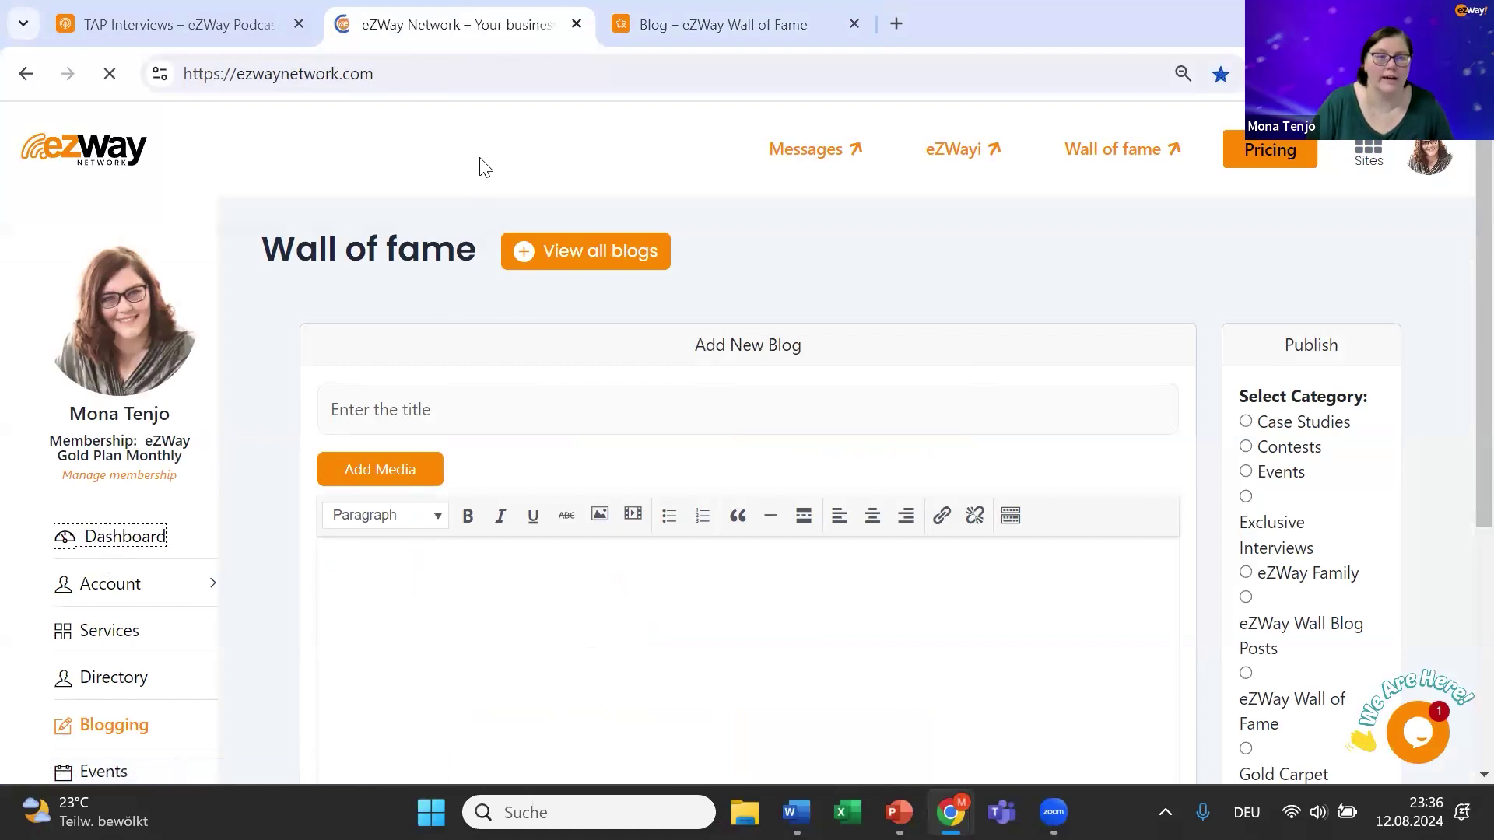
Step: Look over the member dashboard's statistics and affiliate figures, and open the list of the member's events
scroll(1460, 218, down, 2)
scroll(1458, 233, down, 3)
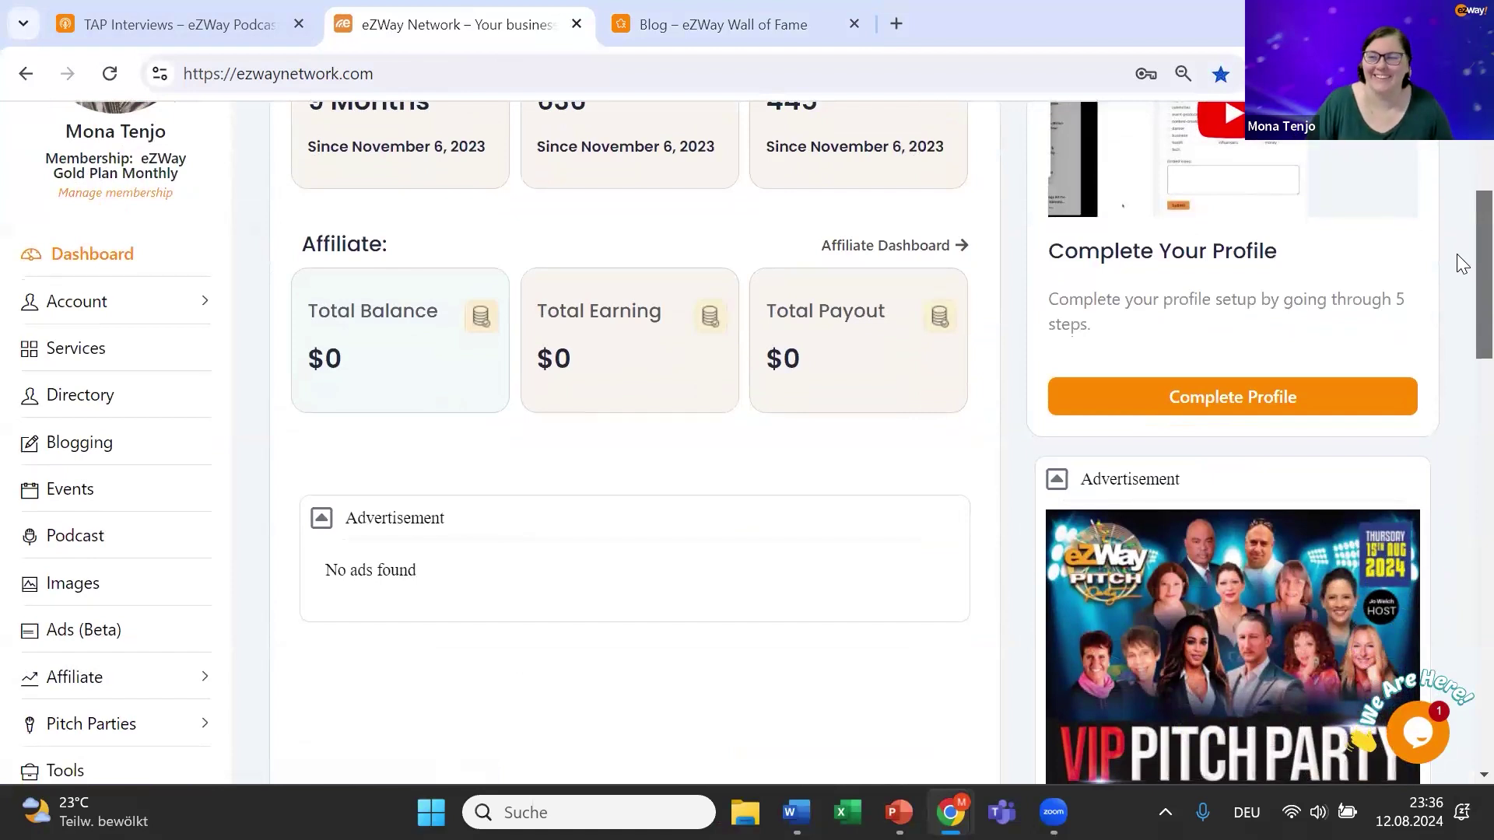
scroll(1457, 249, up, 1)
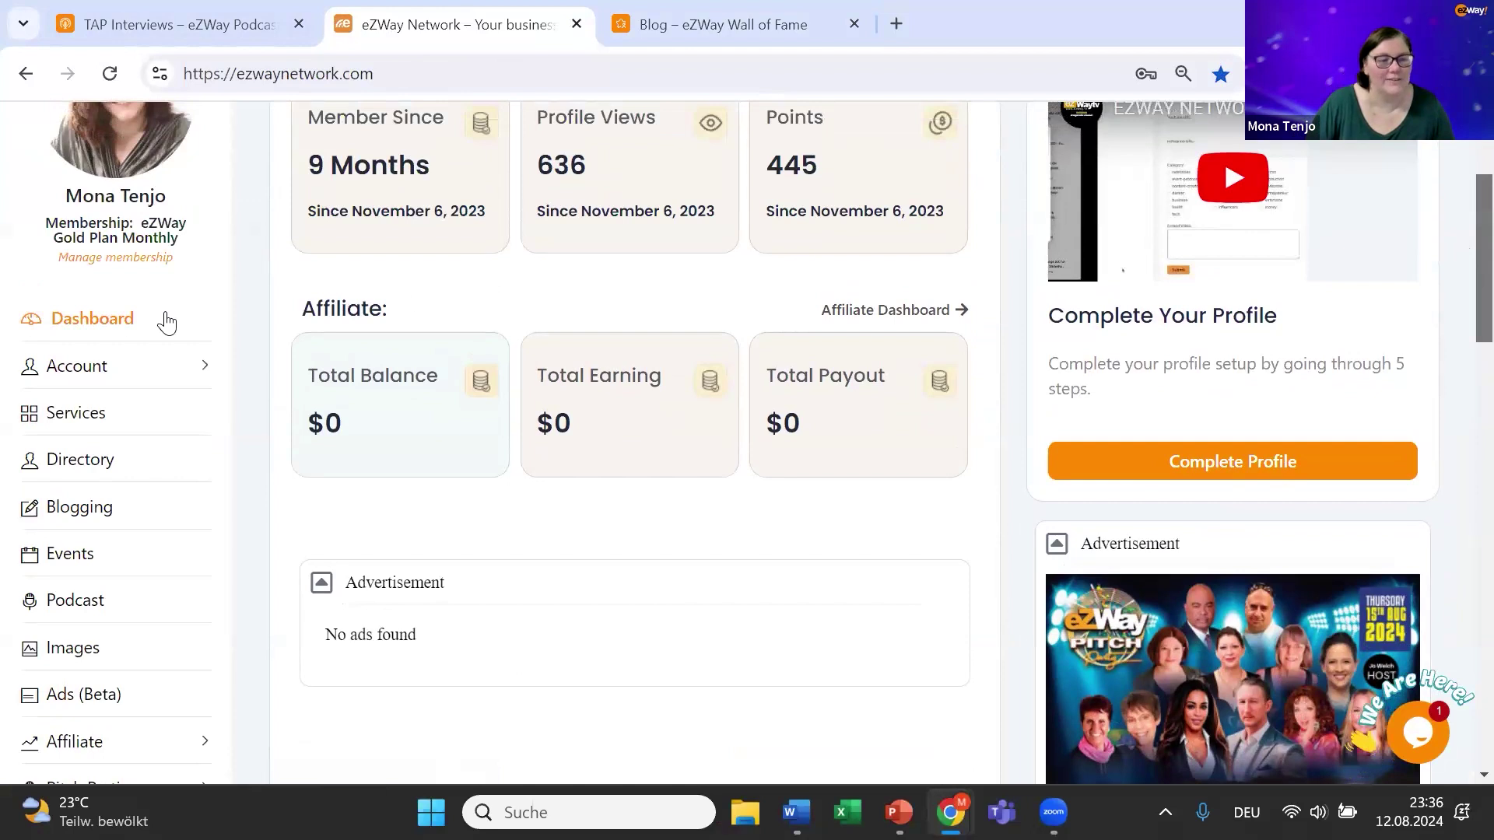
click(71, 559)
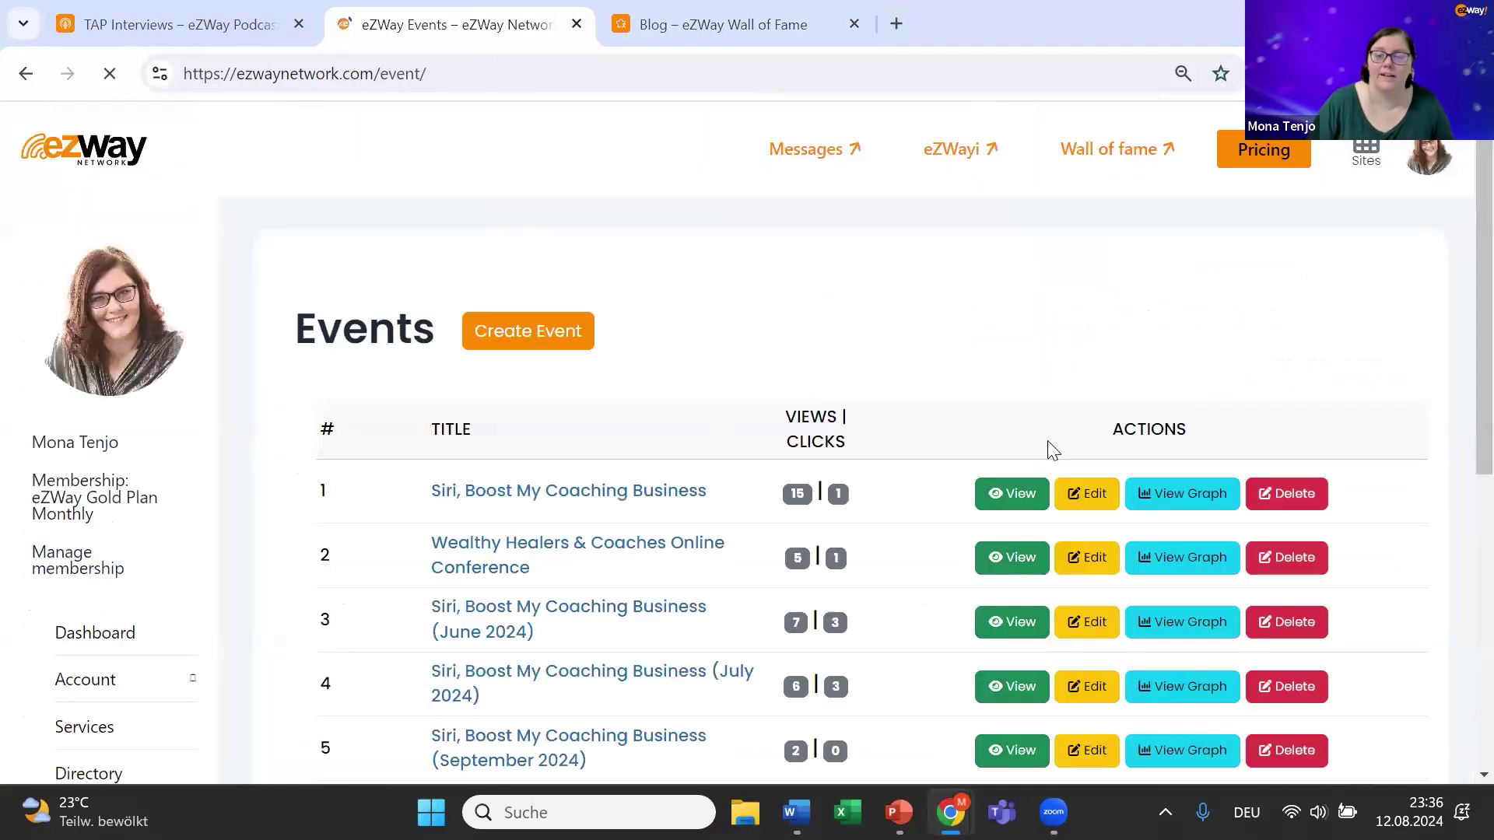
scroll(1459, 461, down, 1)
scroll(1459, 467, down, 2)
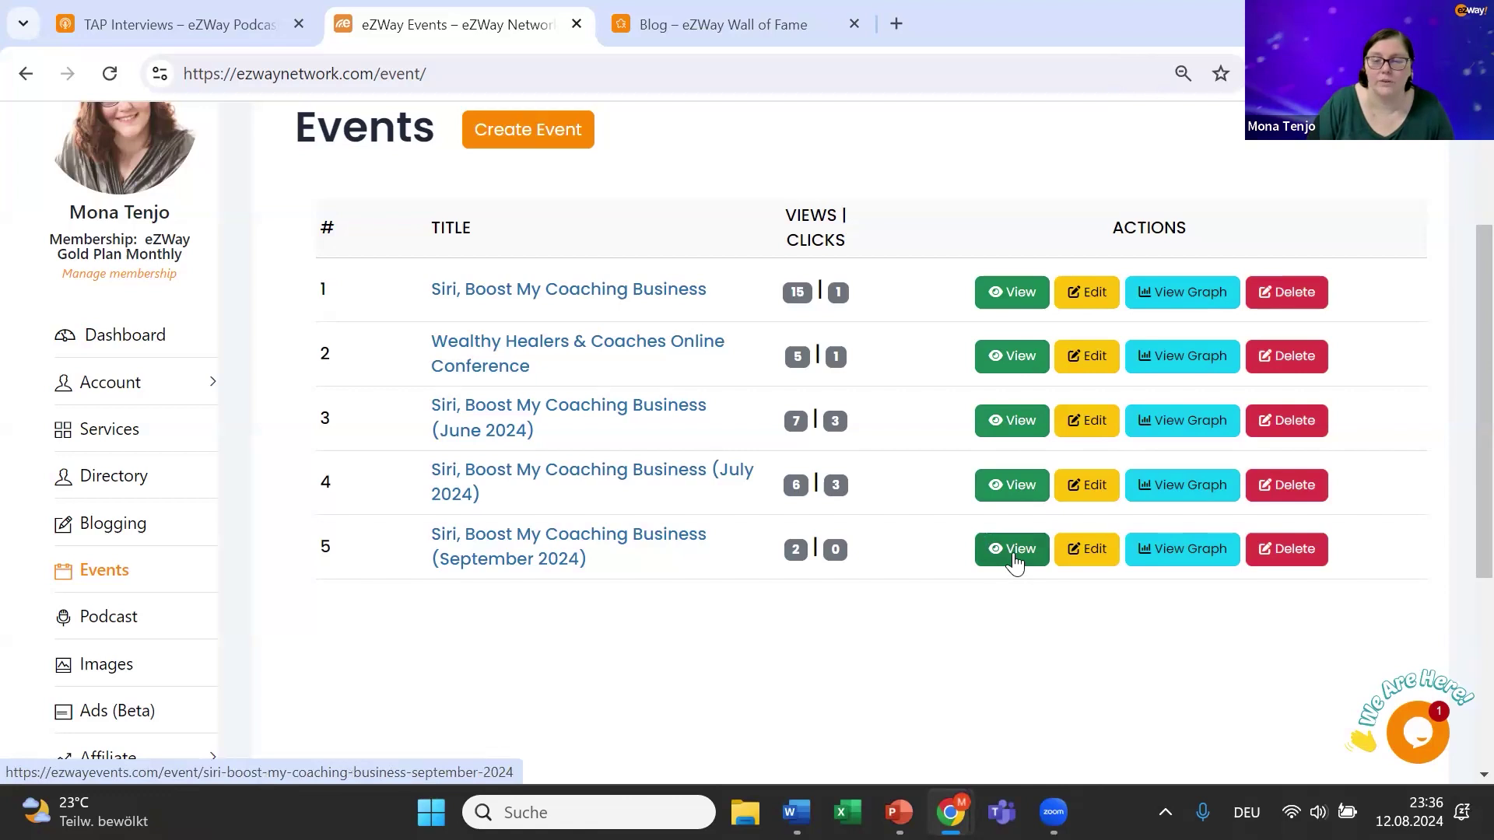
Step: Open the form for a new event, look at its feature image and post title fields, and return to the events list
click(543, 145)
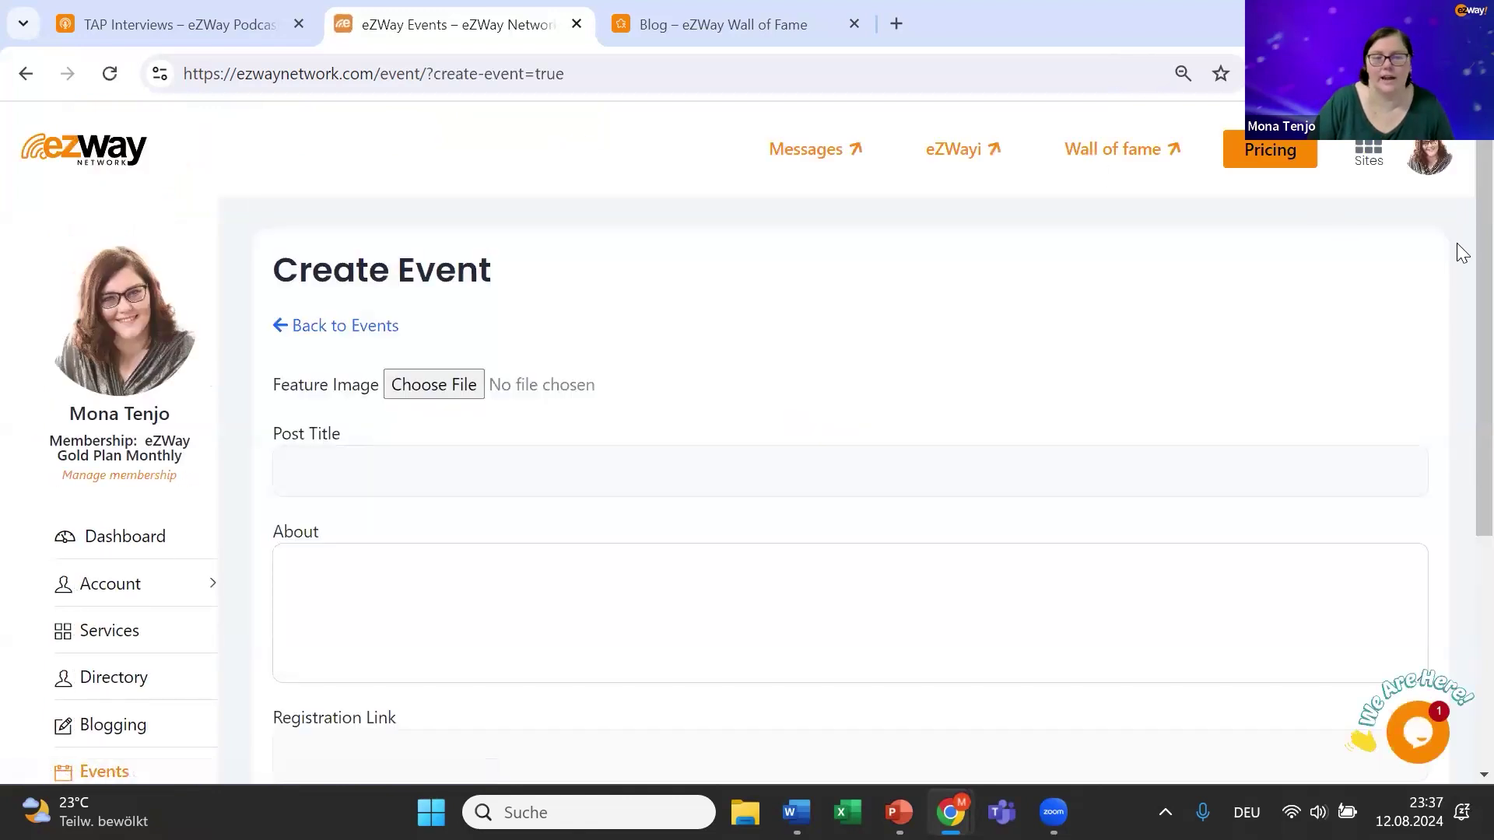
scroll(1456, 249, down, 1)
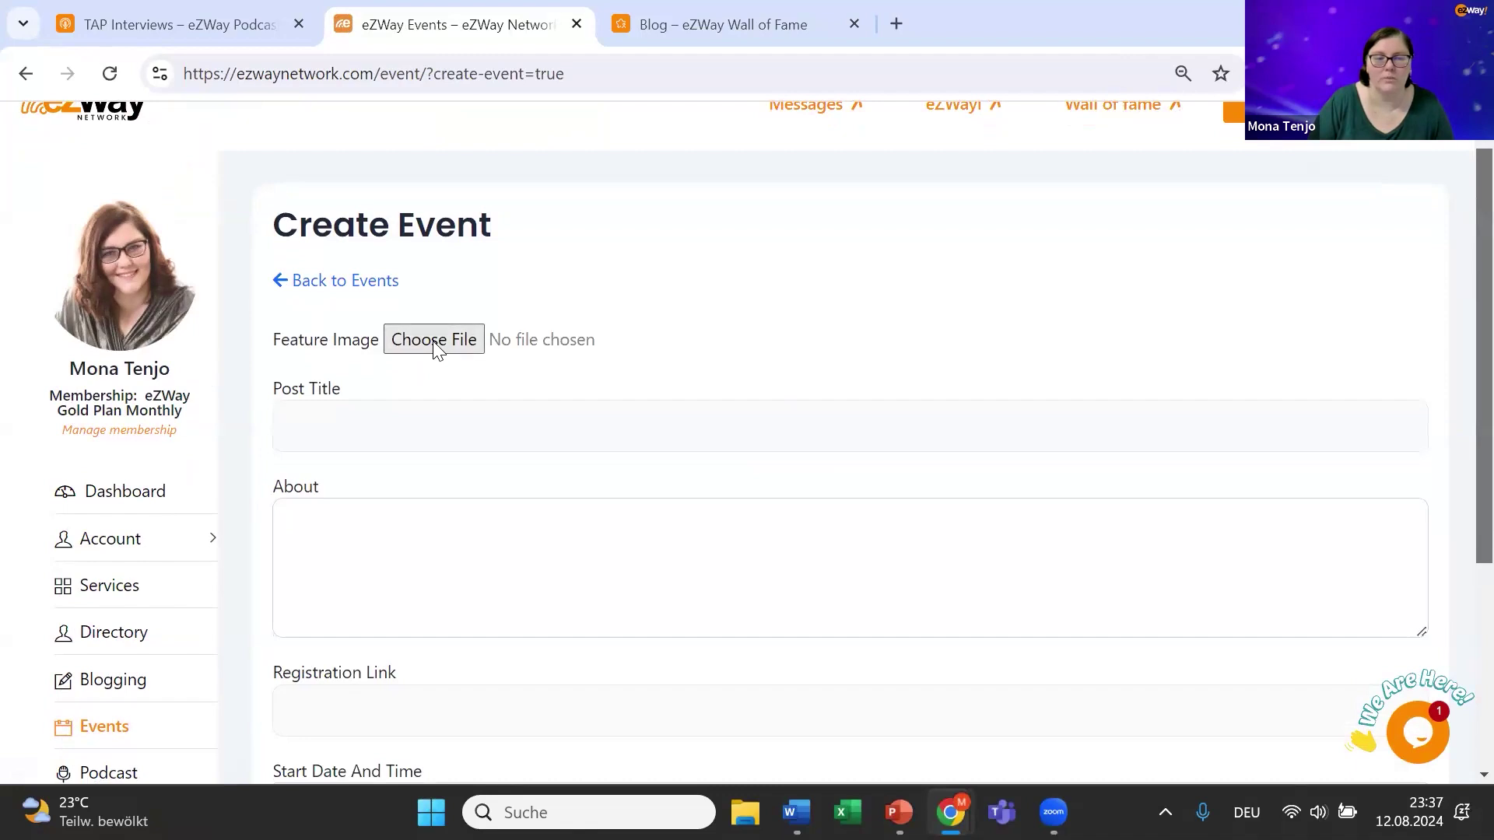
click(362, 412)
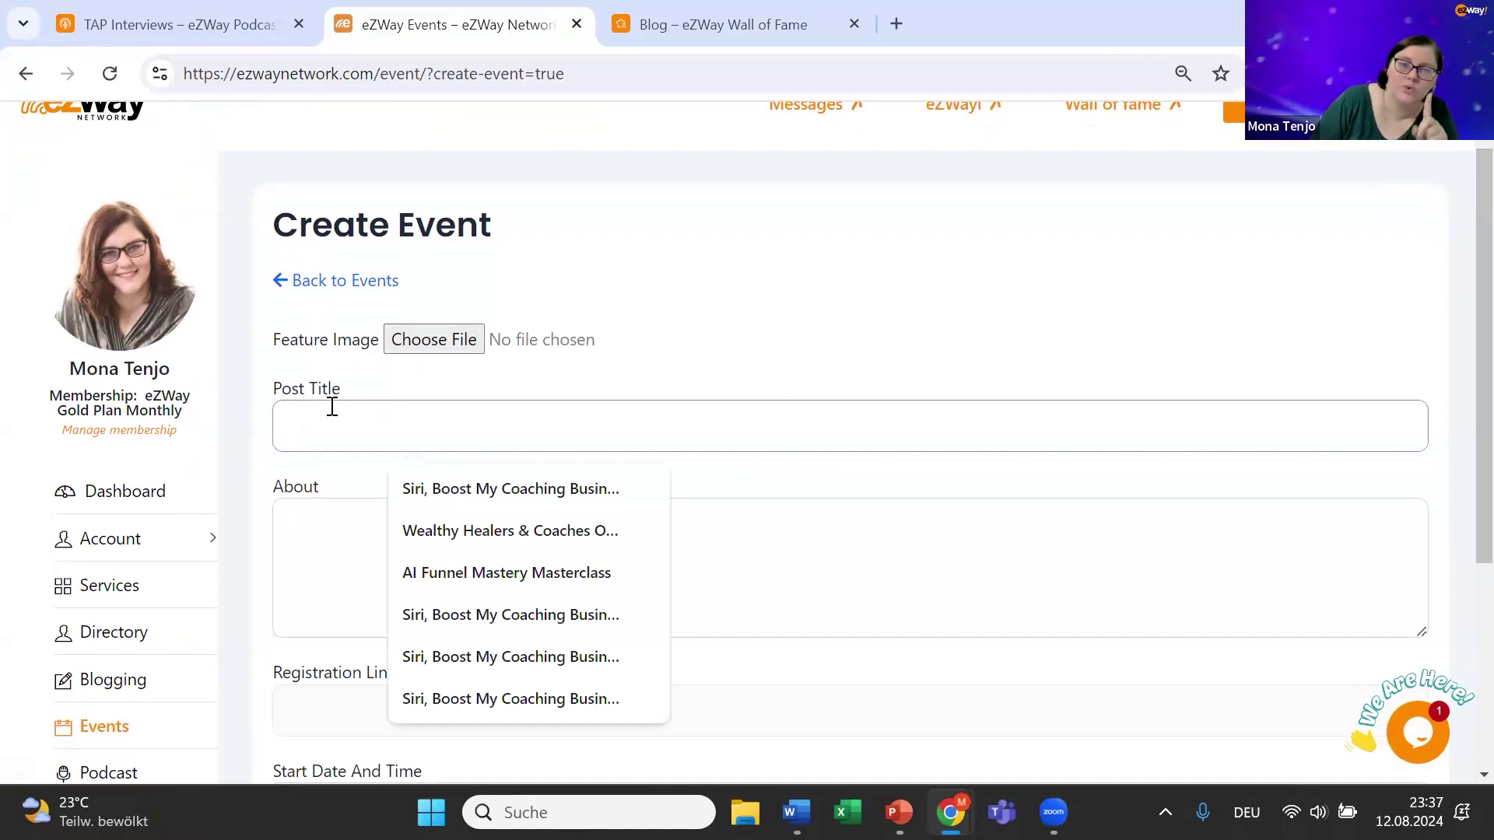
click(307, 283)
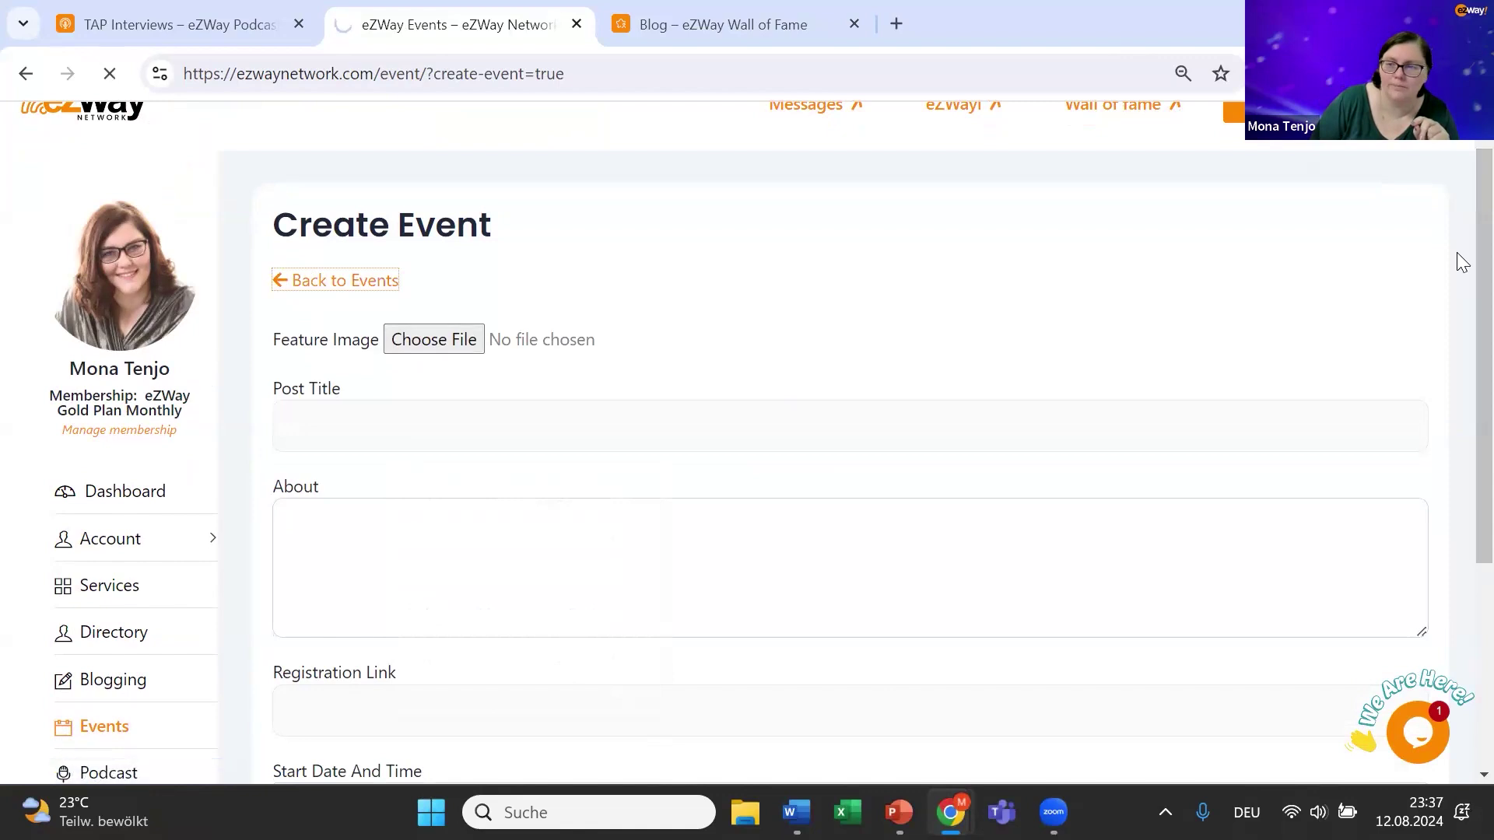
Step: Reopen the new event form, examine its fields from description and registration link to dates and location, and return to the events list
scroll(1459, 342, down, 3)
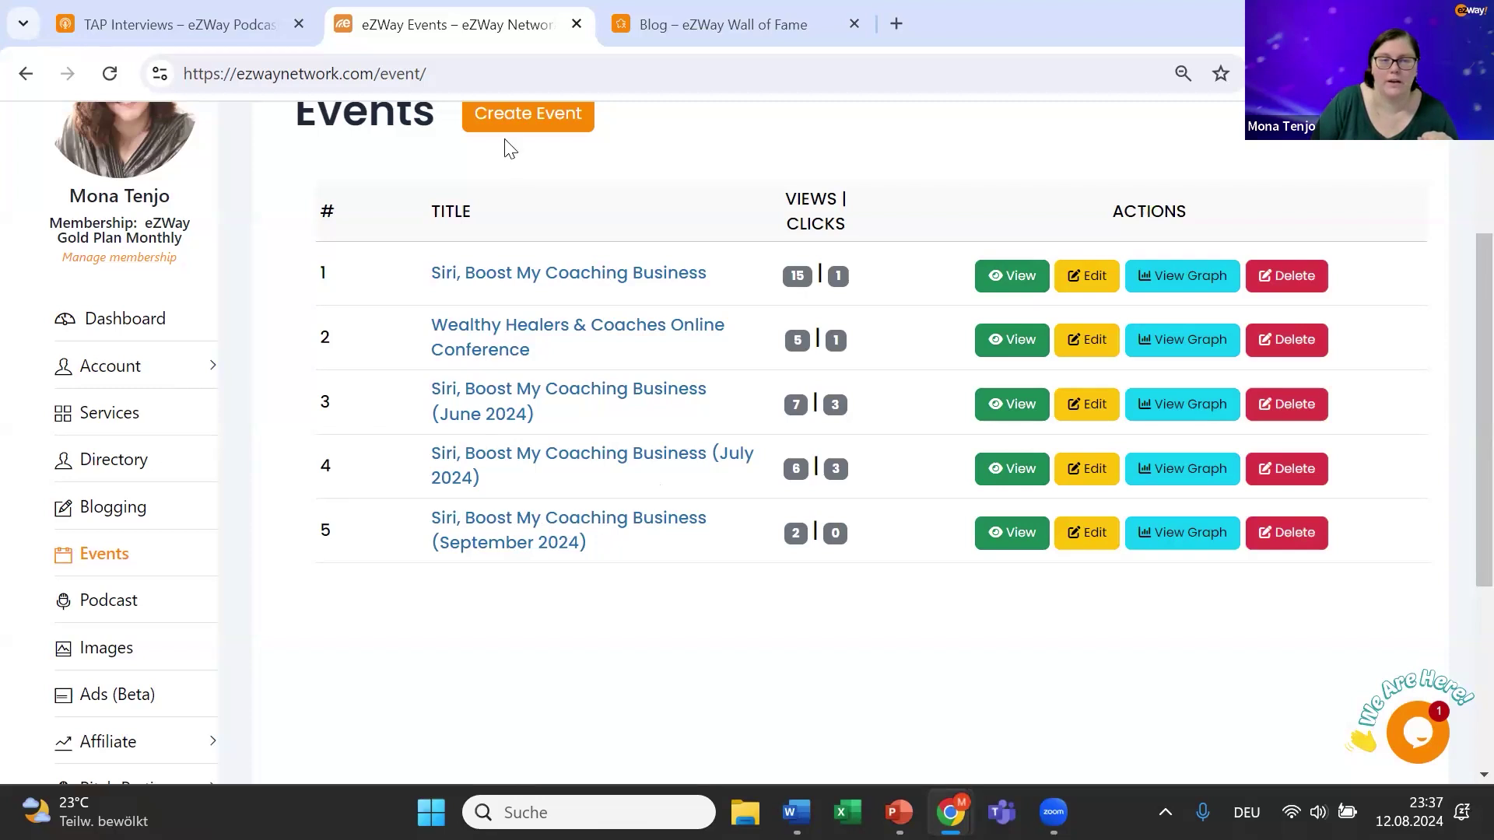
click(511, 115)
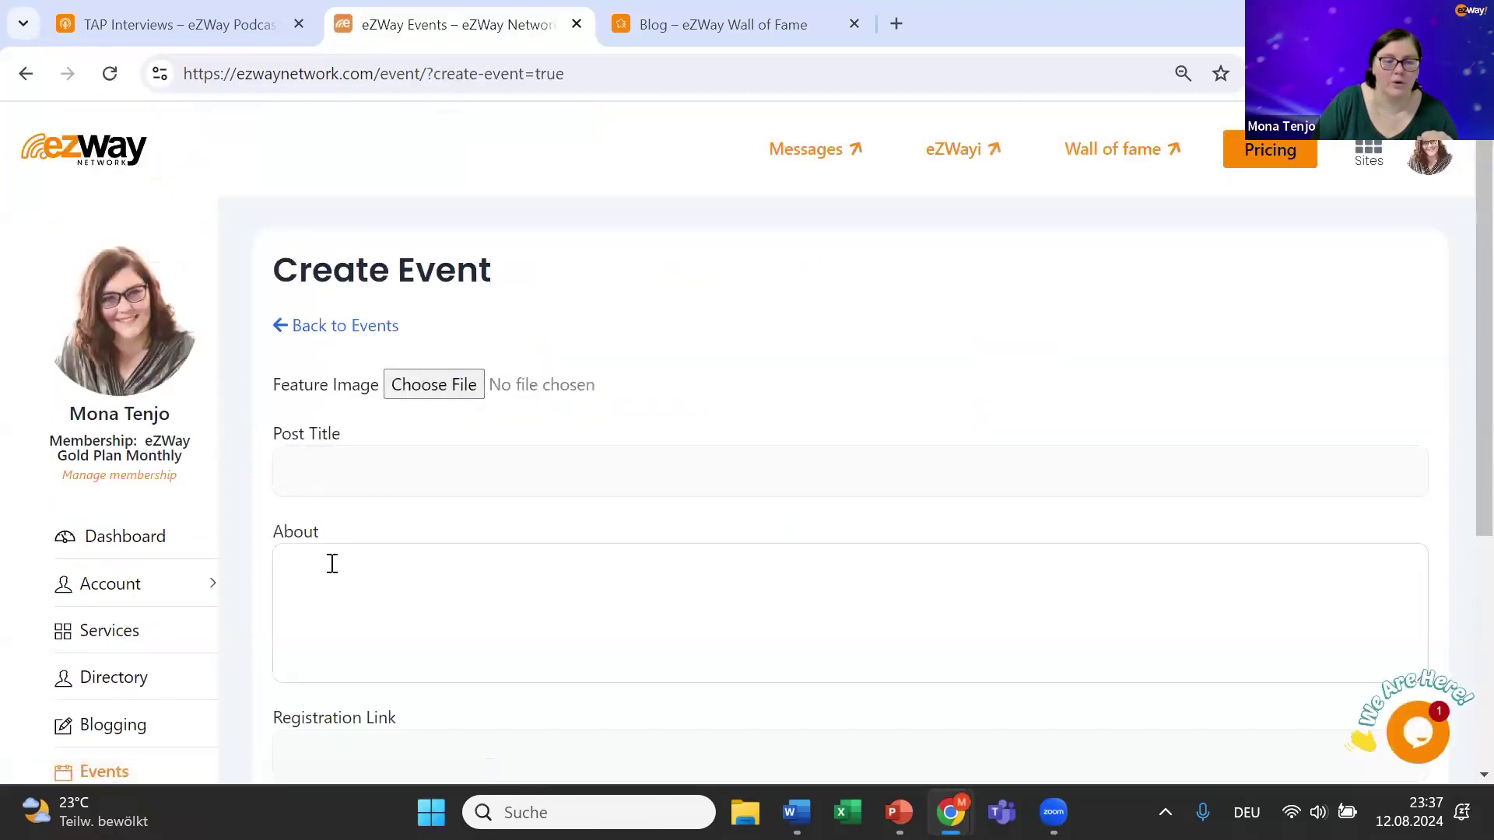
scroll(1455, 436, down, 3)
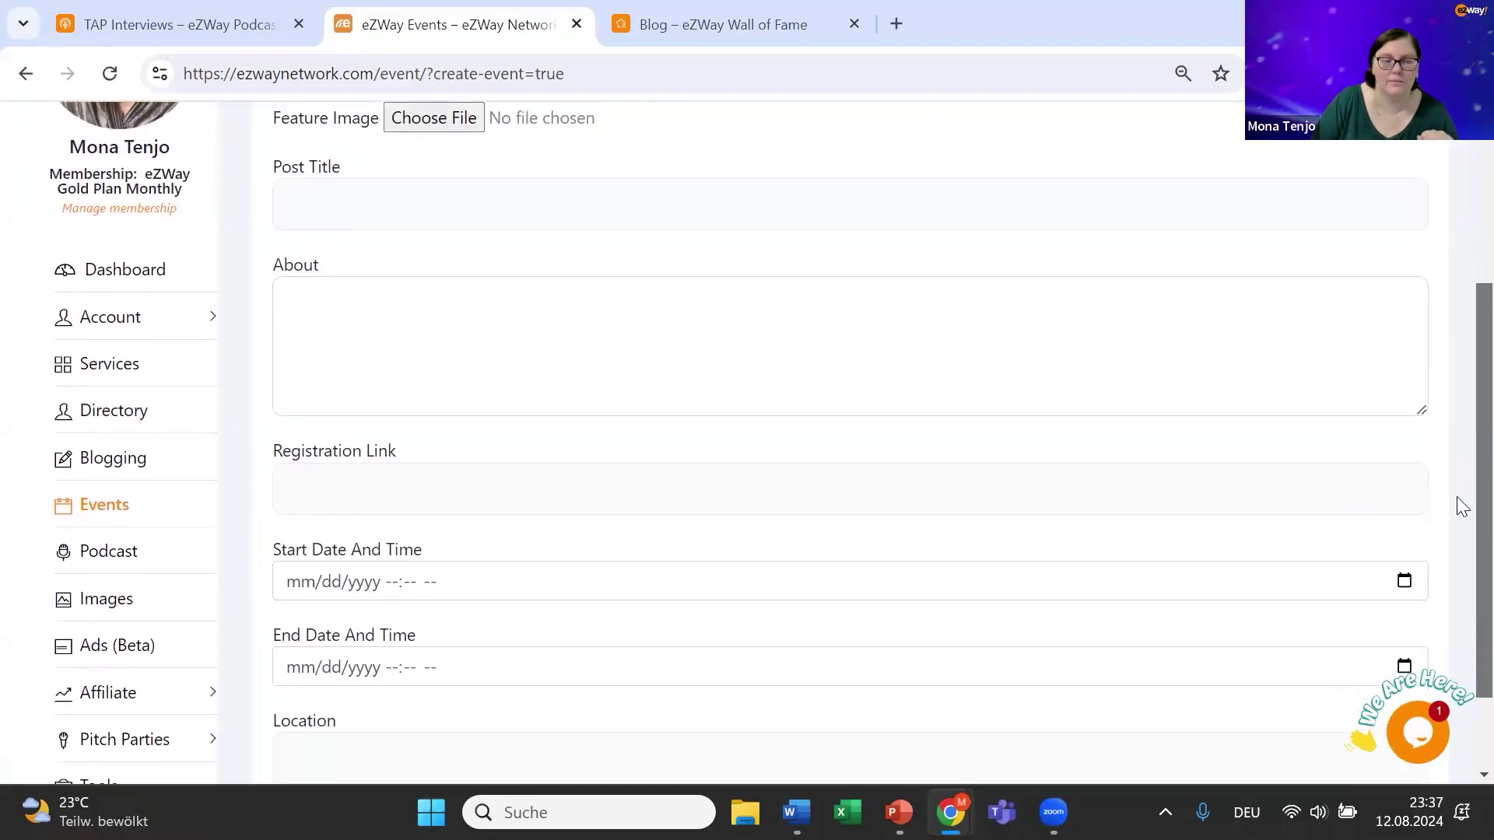
scroll(1459, 529, down, 1)
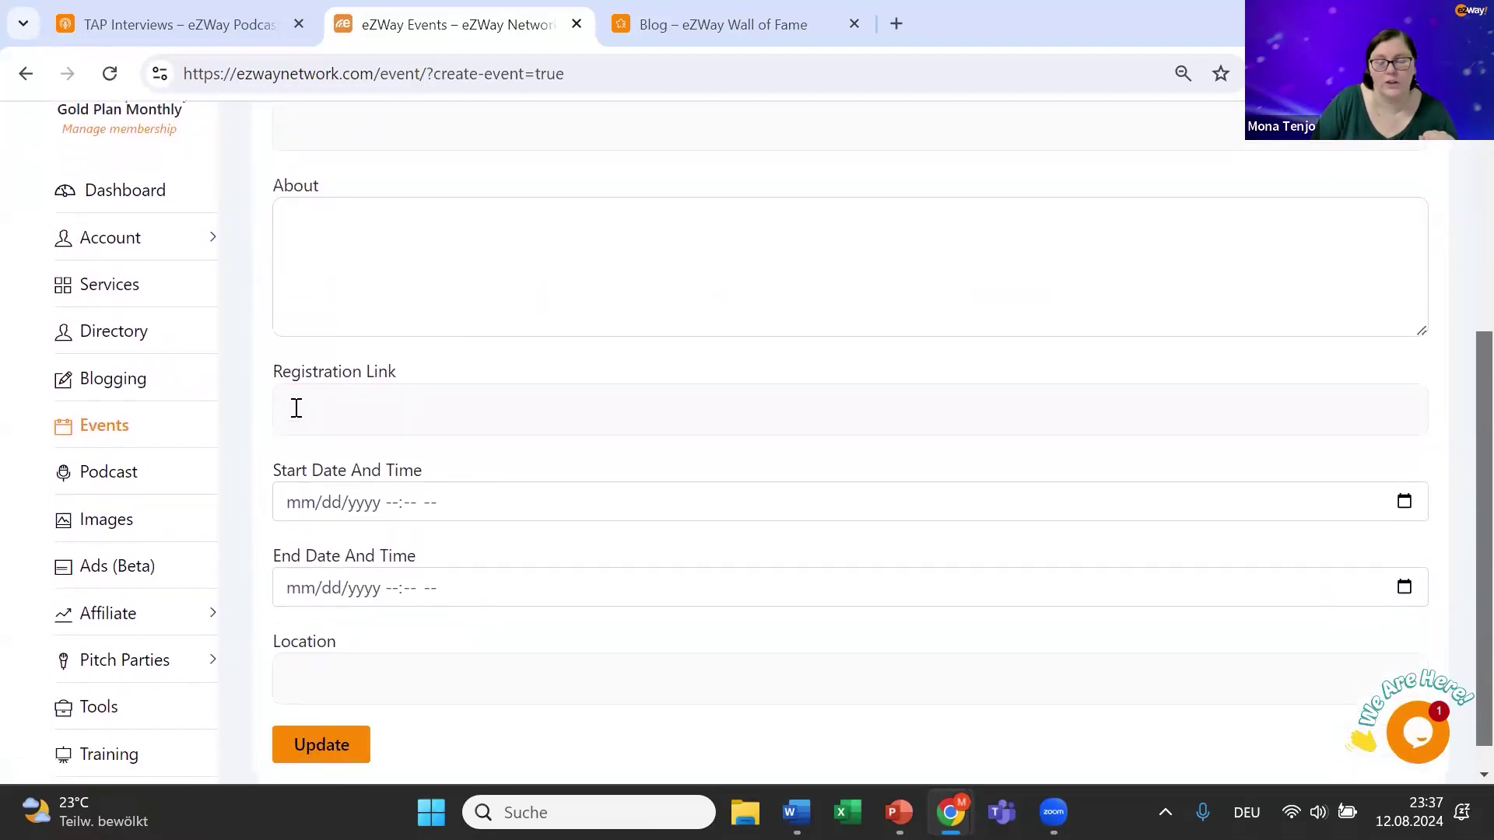
scroll(316, 511, up, 5)
click(323, 327)
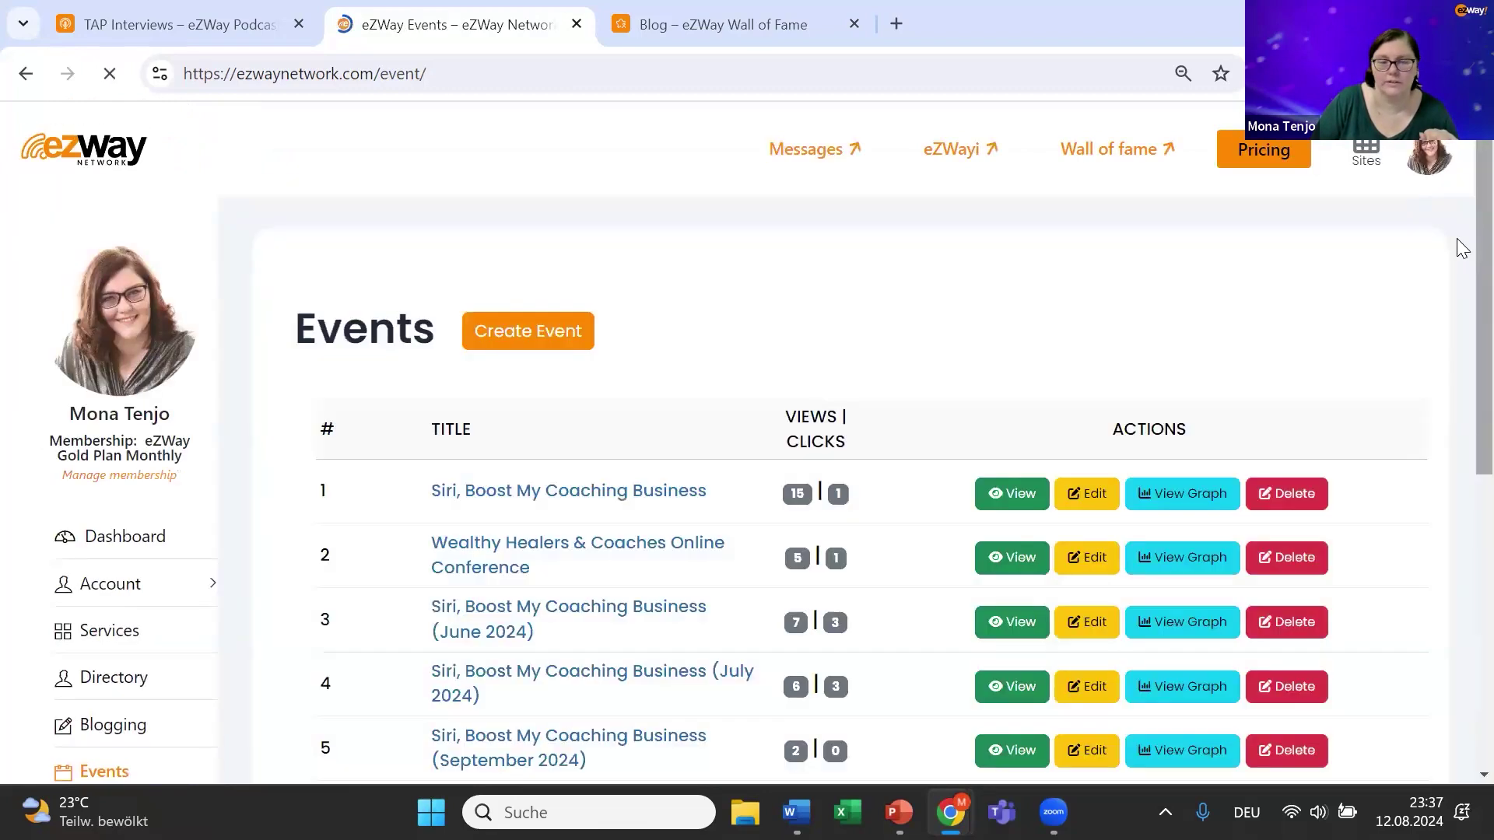
Step: Open the event "Siri, Boost My Coaching Business (September 2024)" for editing and examine its description, registration link, dates and location
scroll(1457, 371, down, 3)
click(1073, 504)
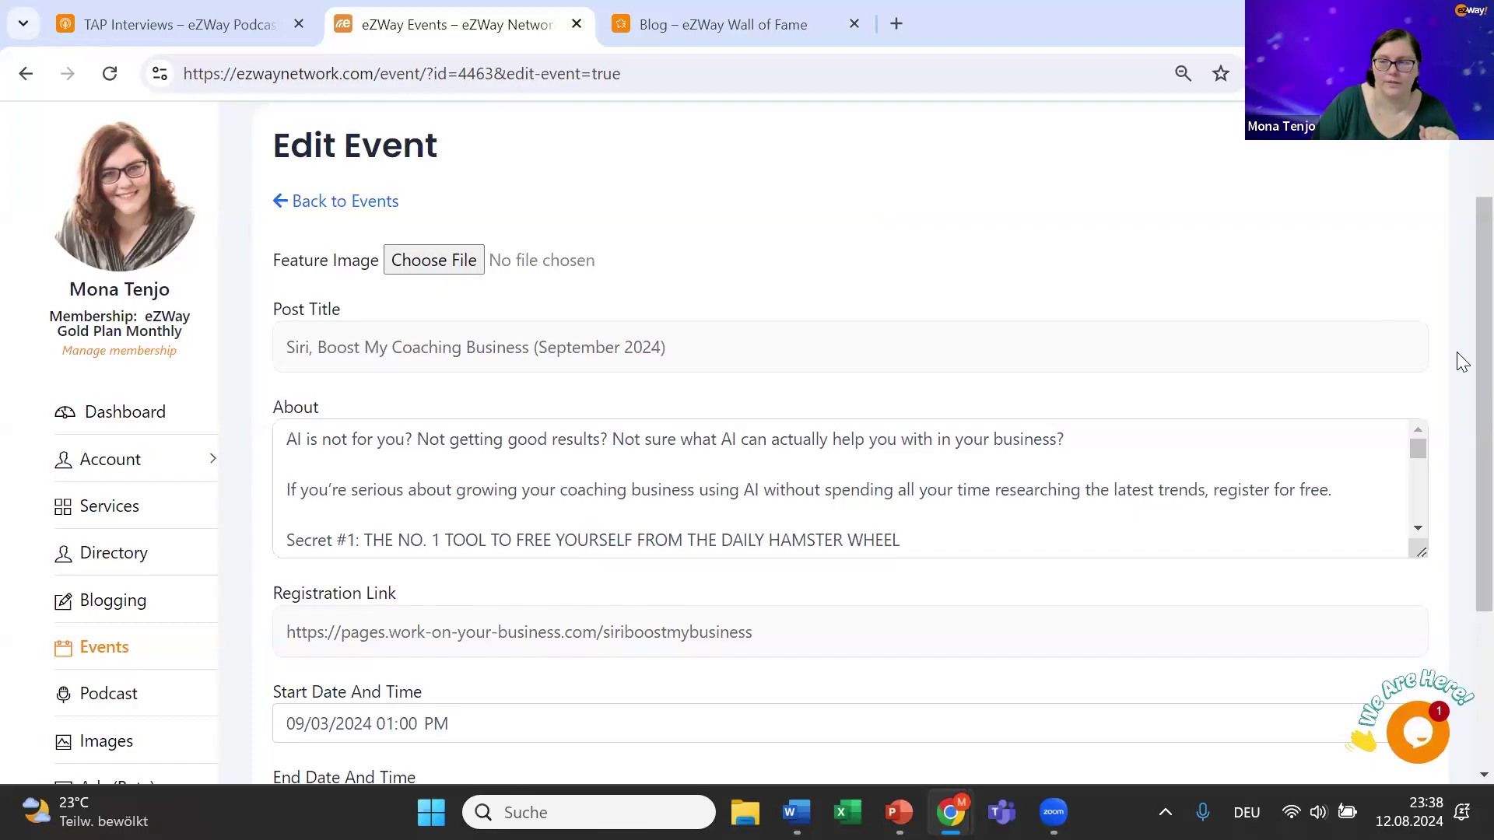
scroll(1457, 361, down, 4)
scroll(1457, 410, up, 5)
scroll(1457, 498, down, 4)
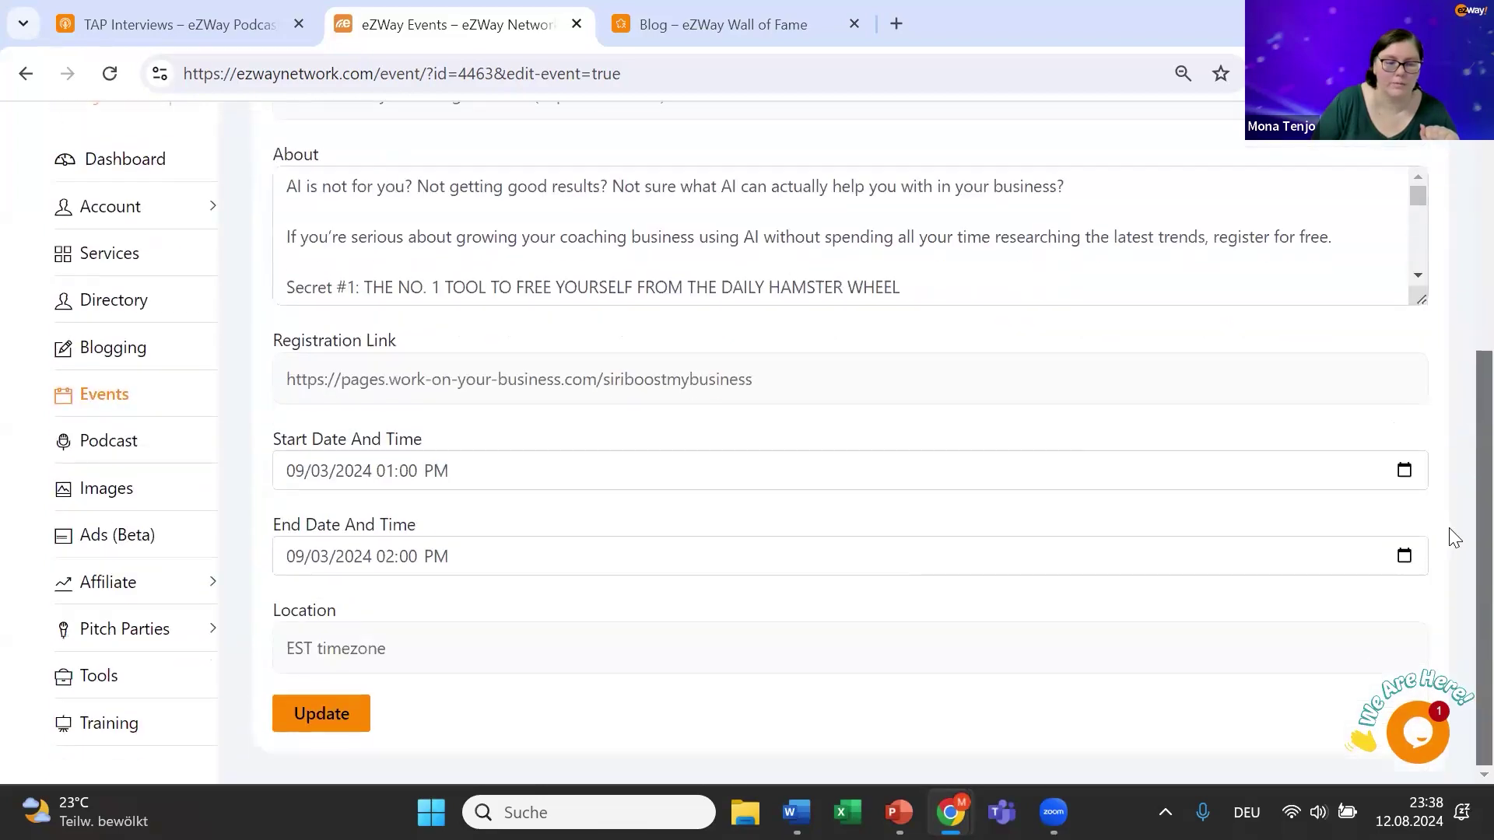
Step: Review the event's edit form again and enlarge the About box to read the description through the When & Where section
scroll(1457, 257, up, 5)
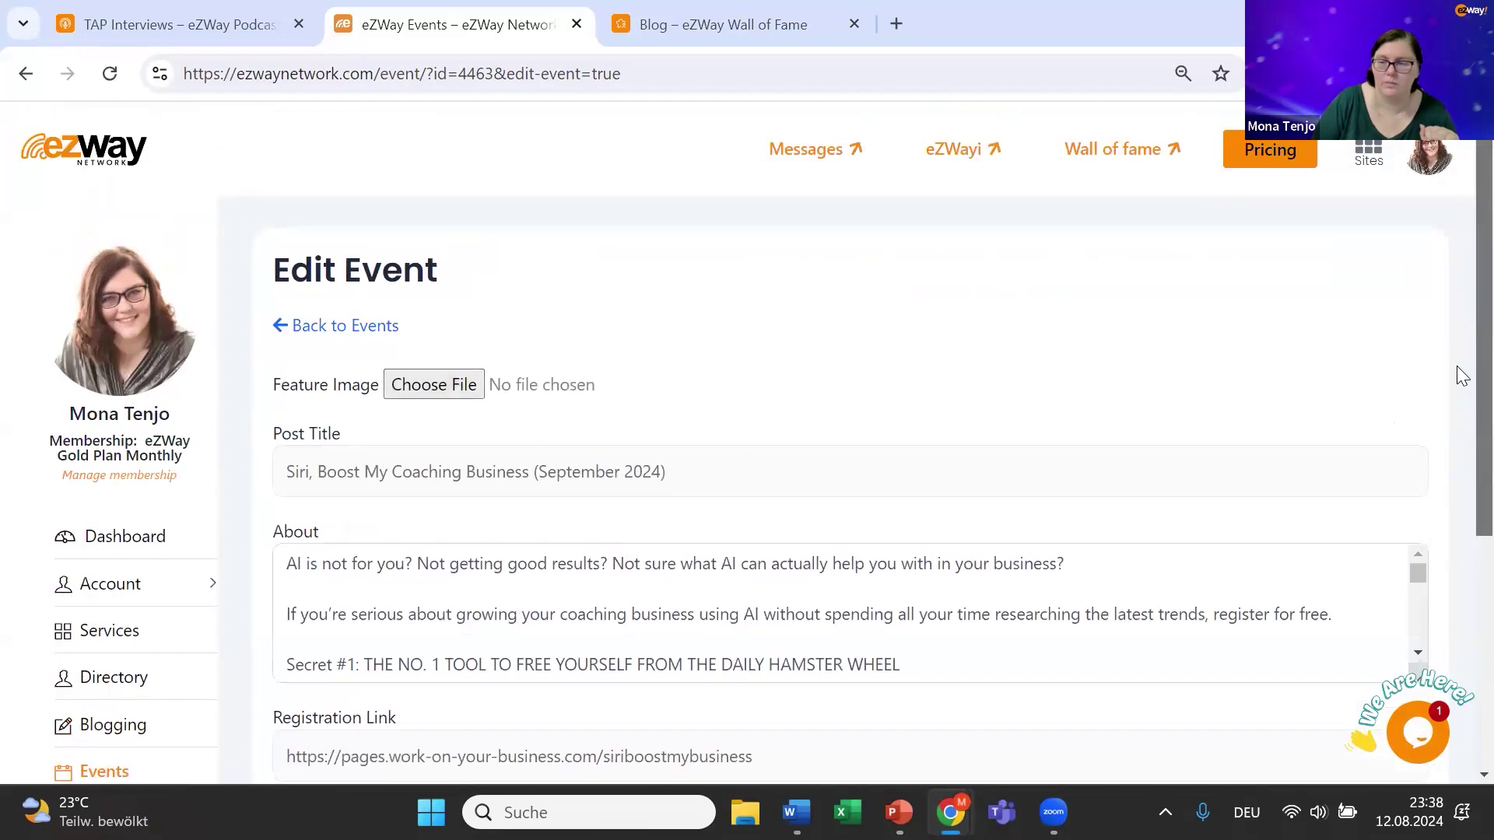
scroll(1457, 374, down, 4)
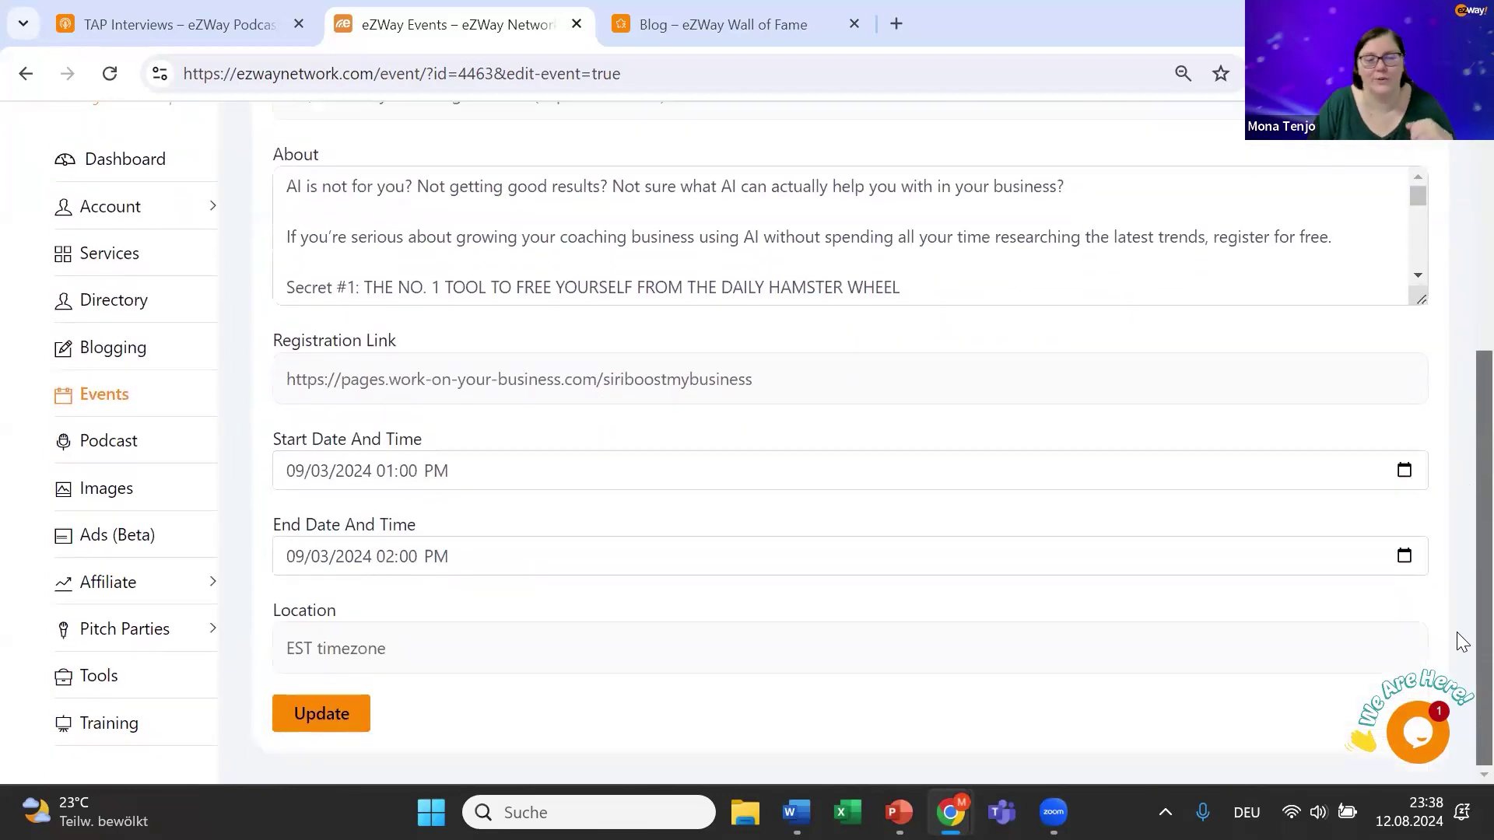
scroll(1457, 633, up, 4)
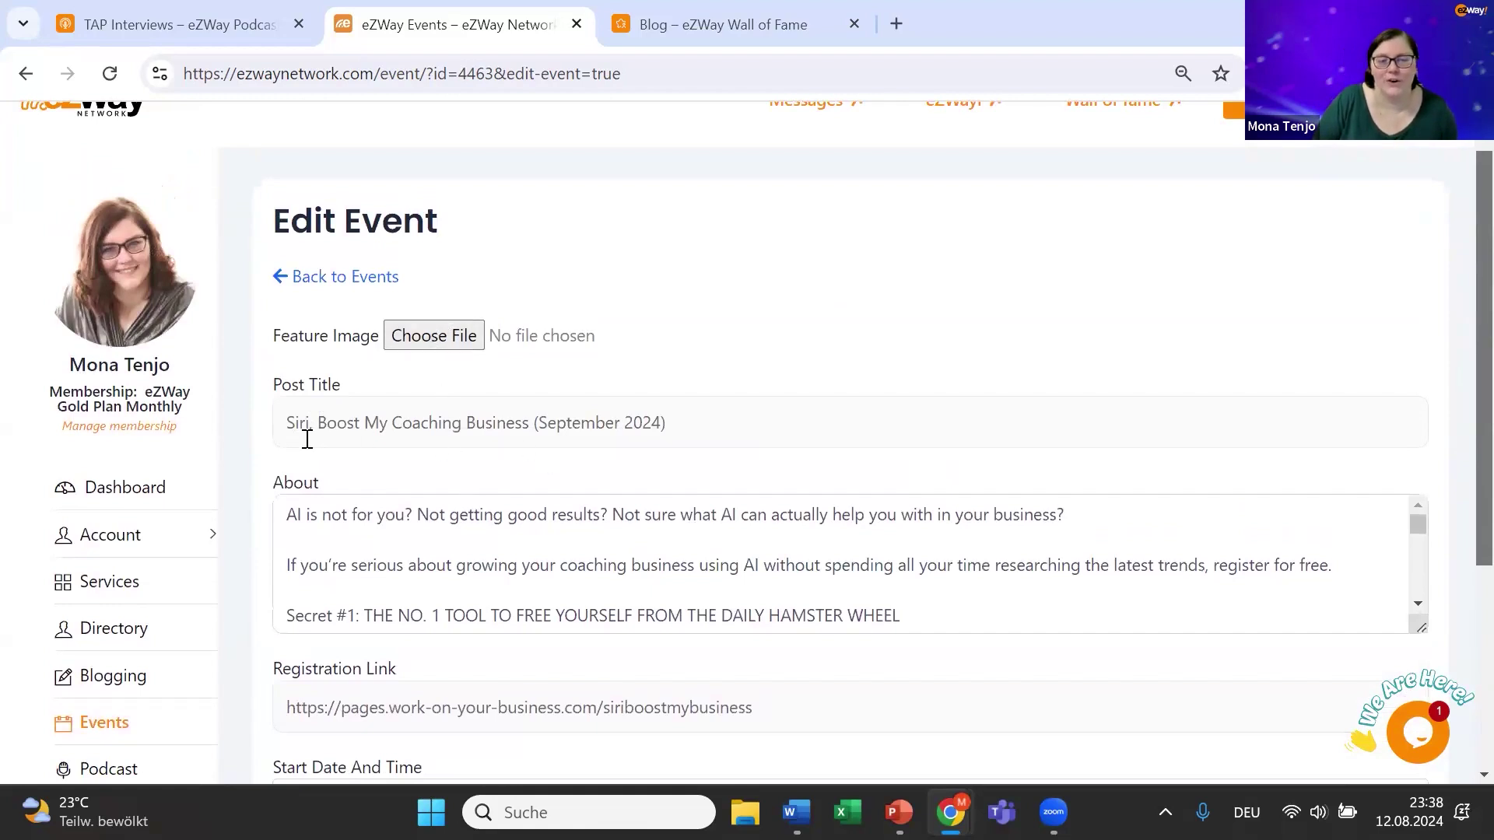
scroll(1457, 421, down, 2)
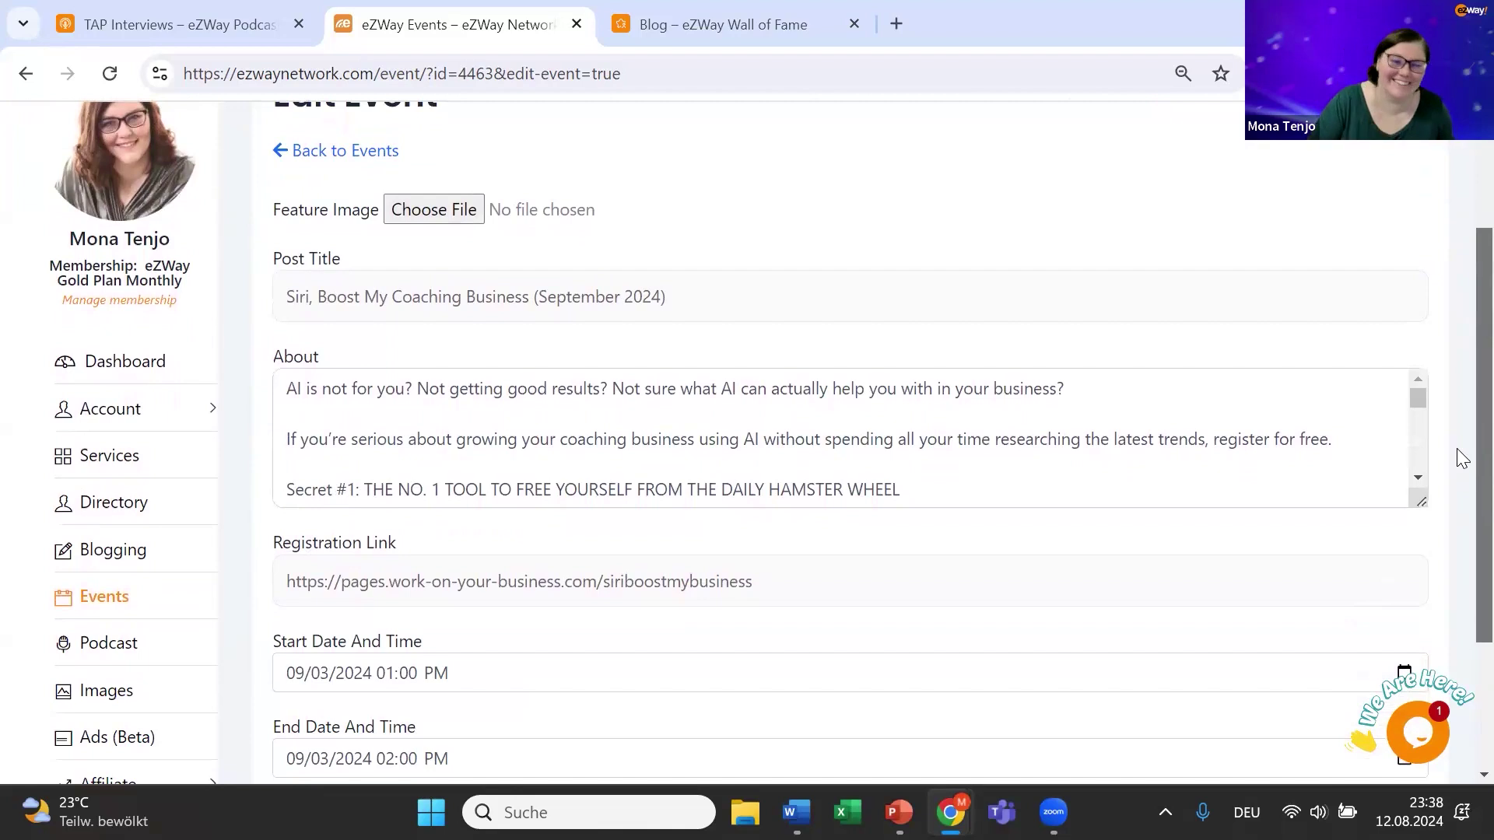
drag(1421, 501, 1442, 714)
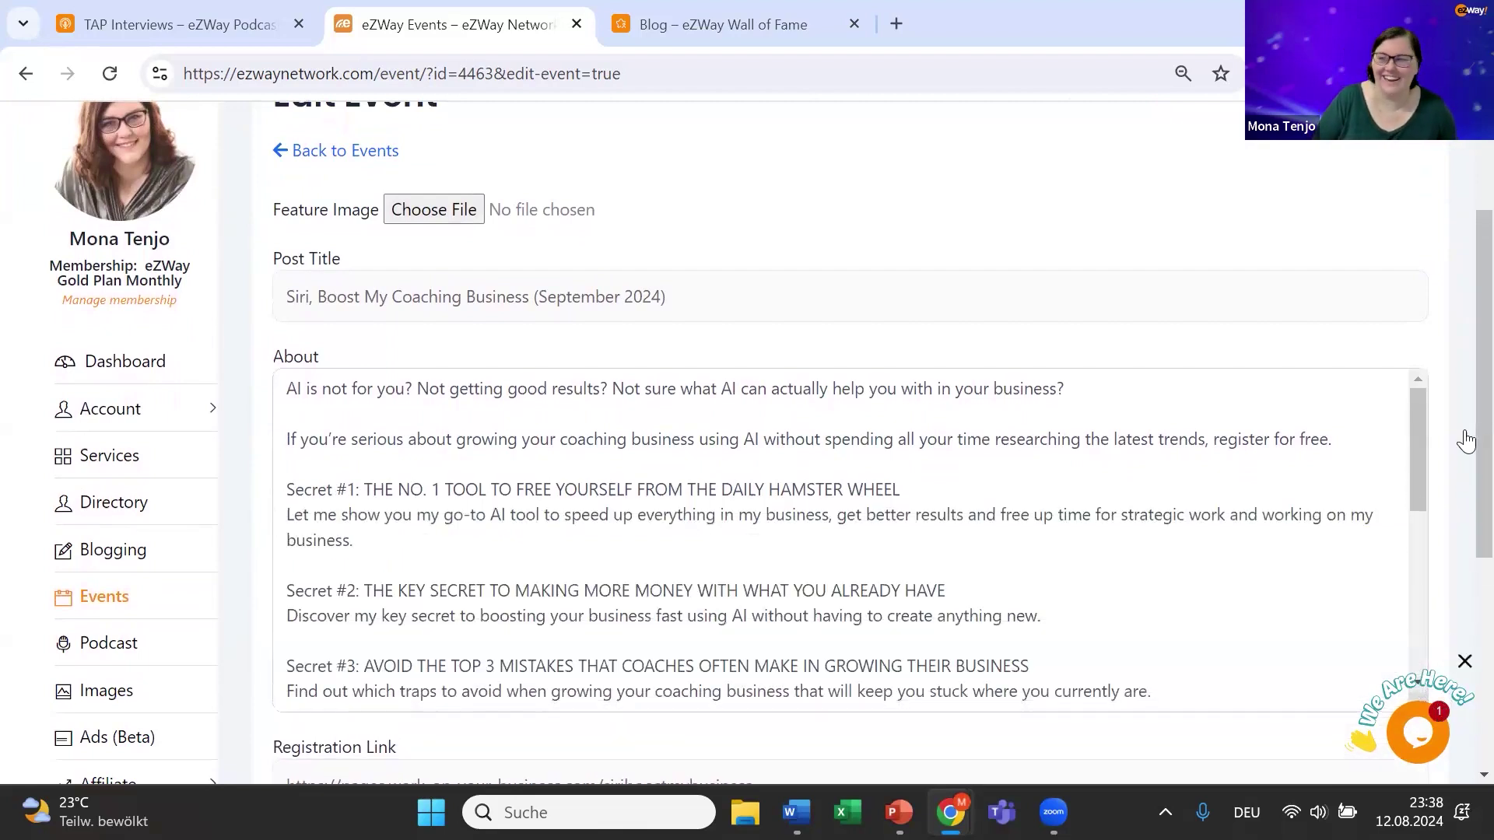
scroll(1466, 345, down, 2)
click(456, 367)
scroll(456, 368, down, 3)
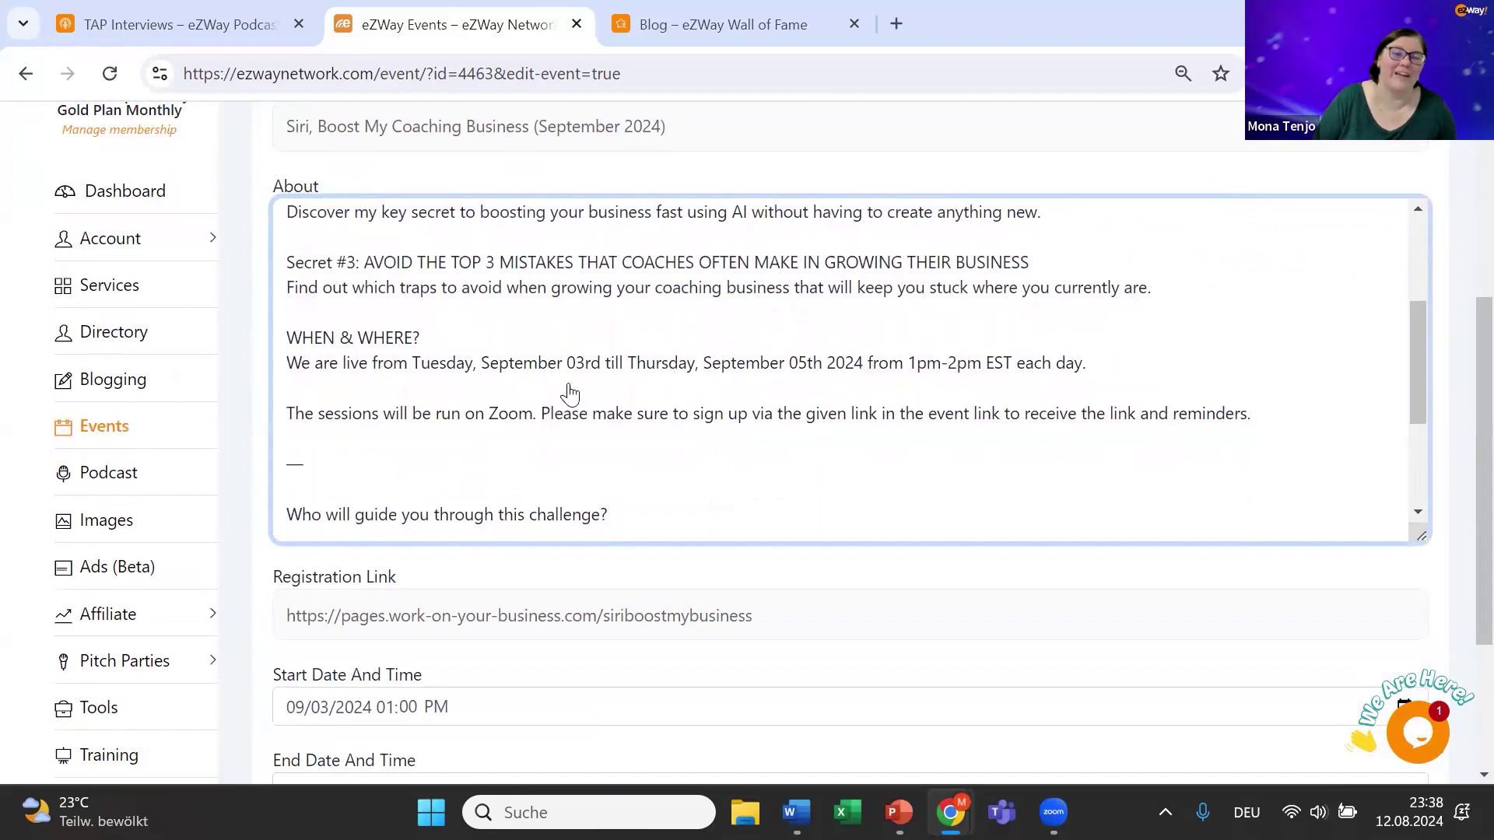
Step: Check the event's registration link, start and end dates and location, and return to the events list
drag(1426, 343, 1464, 376)
scroll(1463, 451, down, 2)
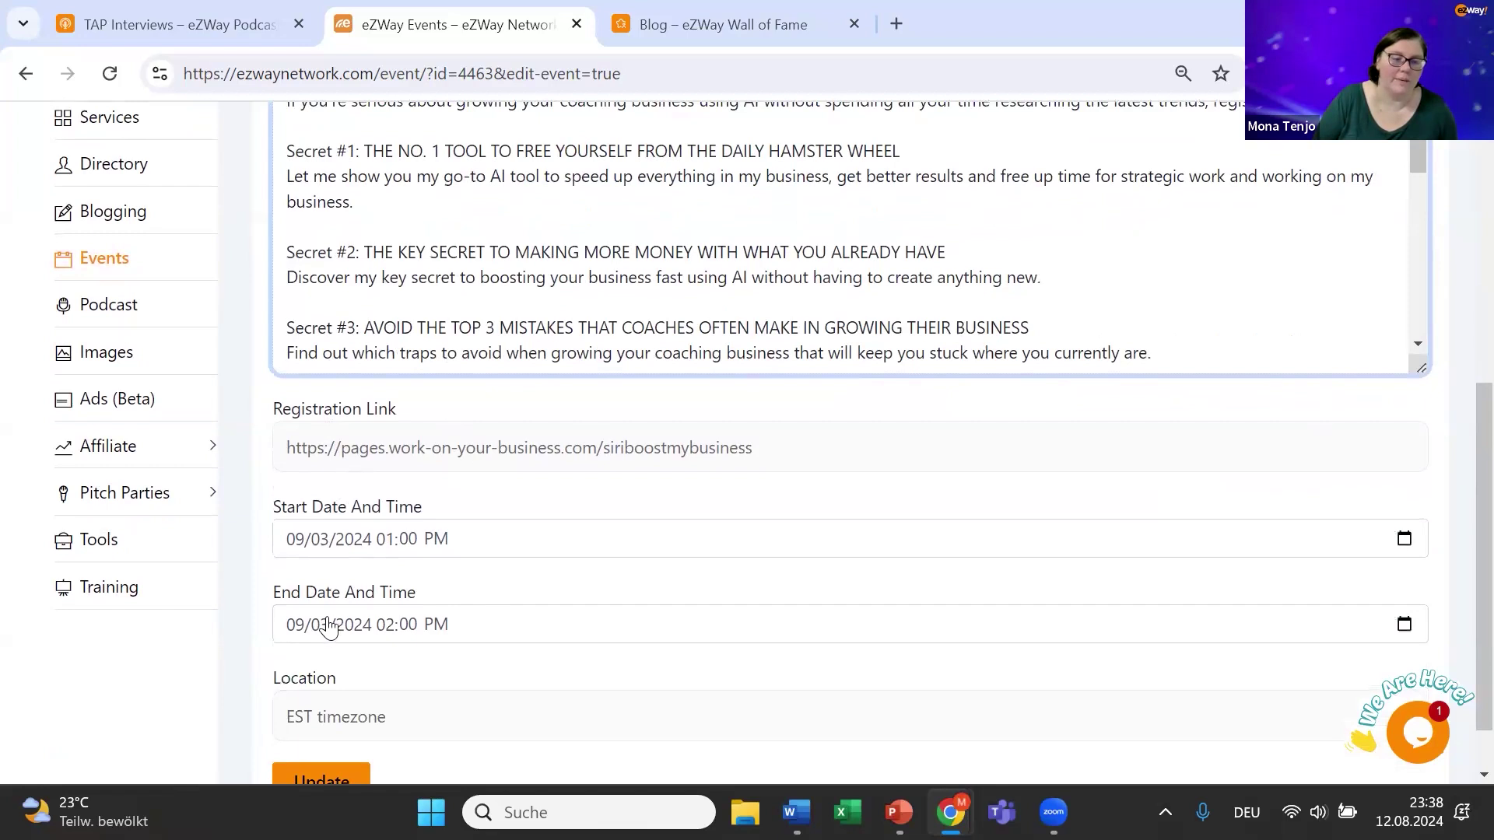
scroll(1463, 483, down, 1)
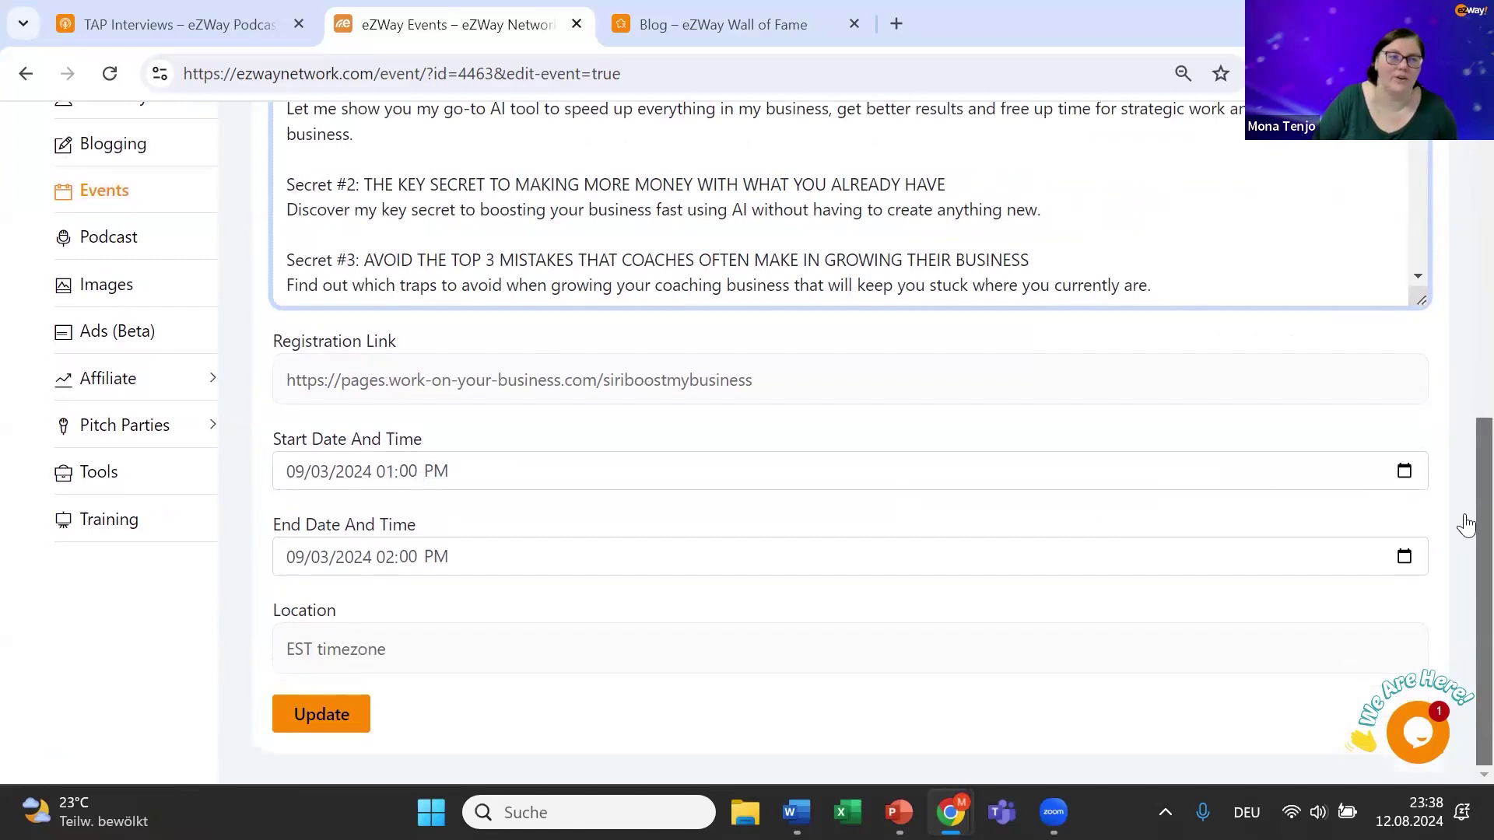
scroll(1466, 520, up, 8)
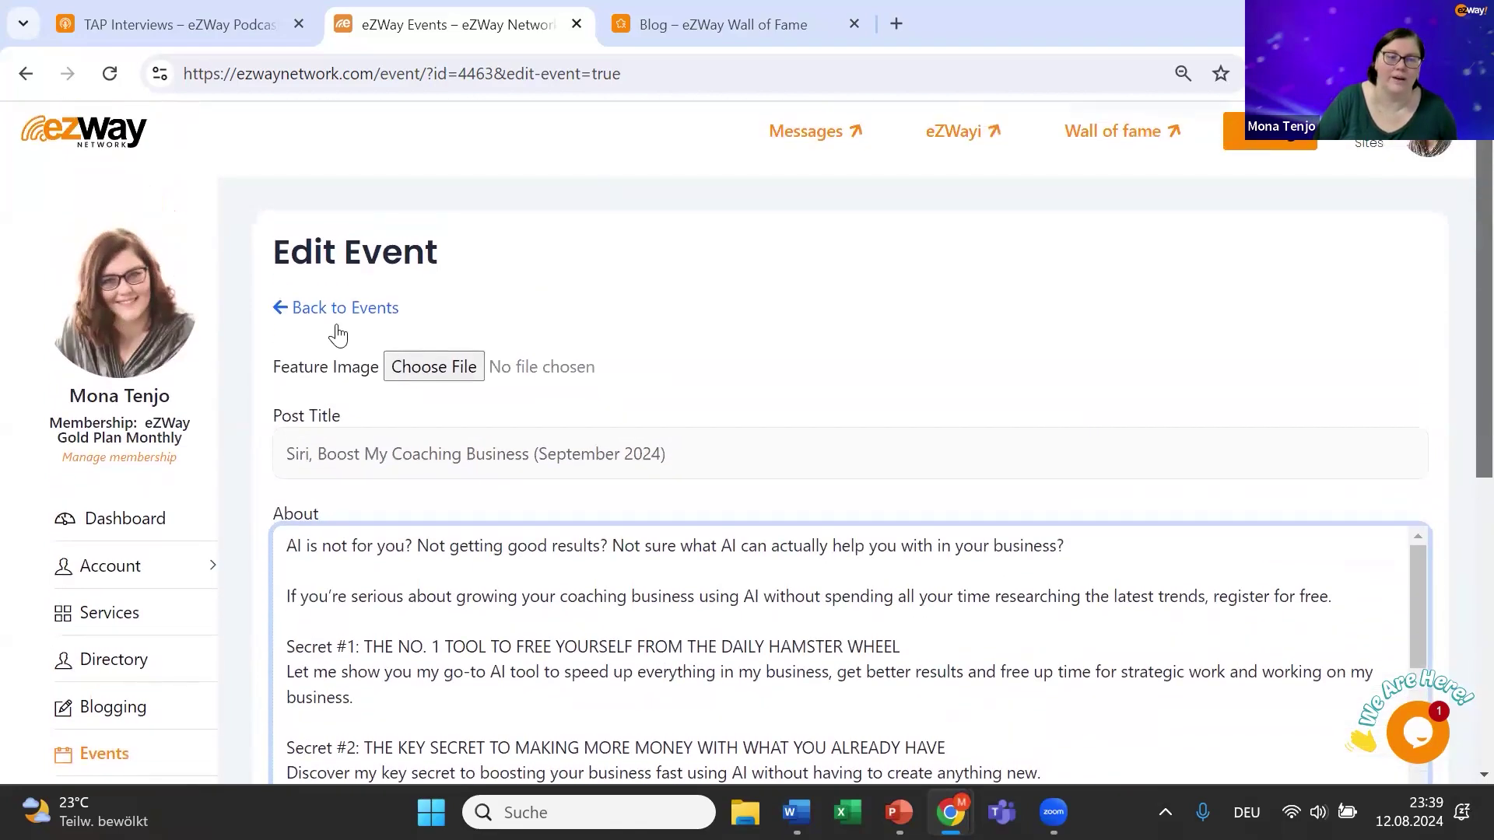
click(334, 309)
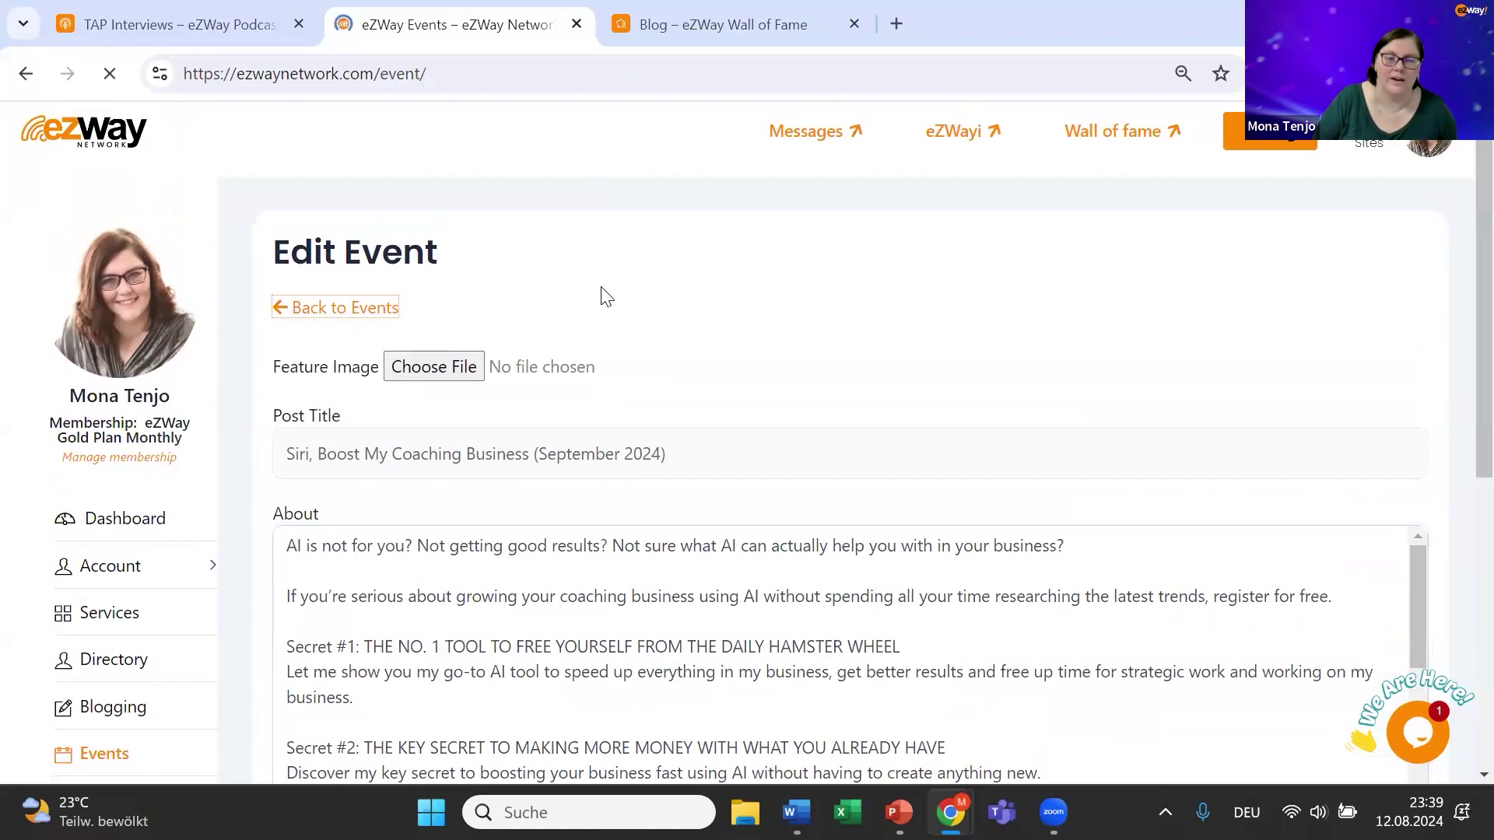
Step: View the public page of the event "Siri, Boost My Coaching Business (September 2024)" and read through its event details
scroll(1459, 373, down, 3)
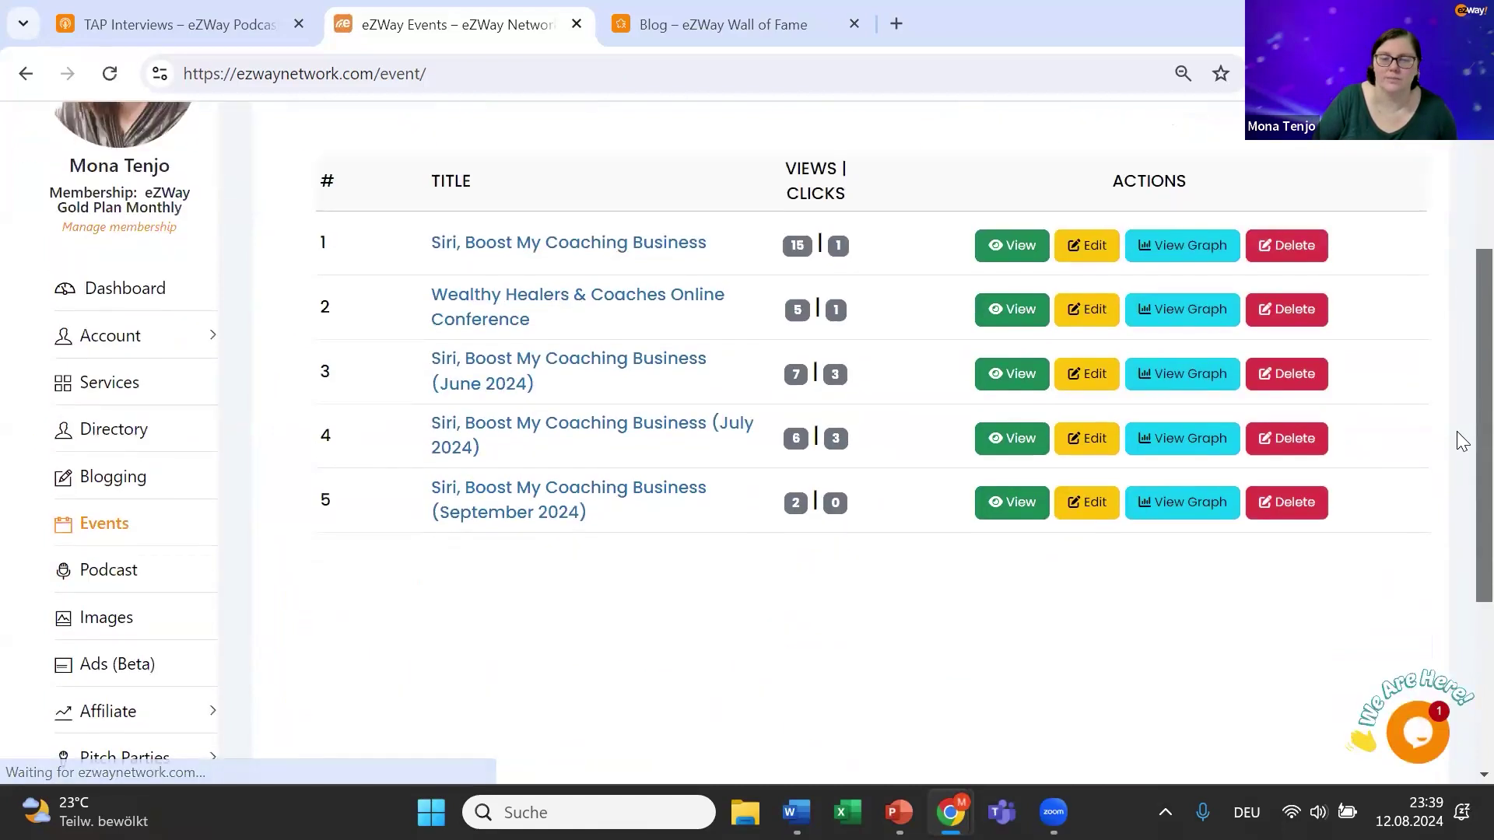
click(1001, 503)
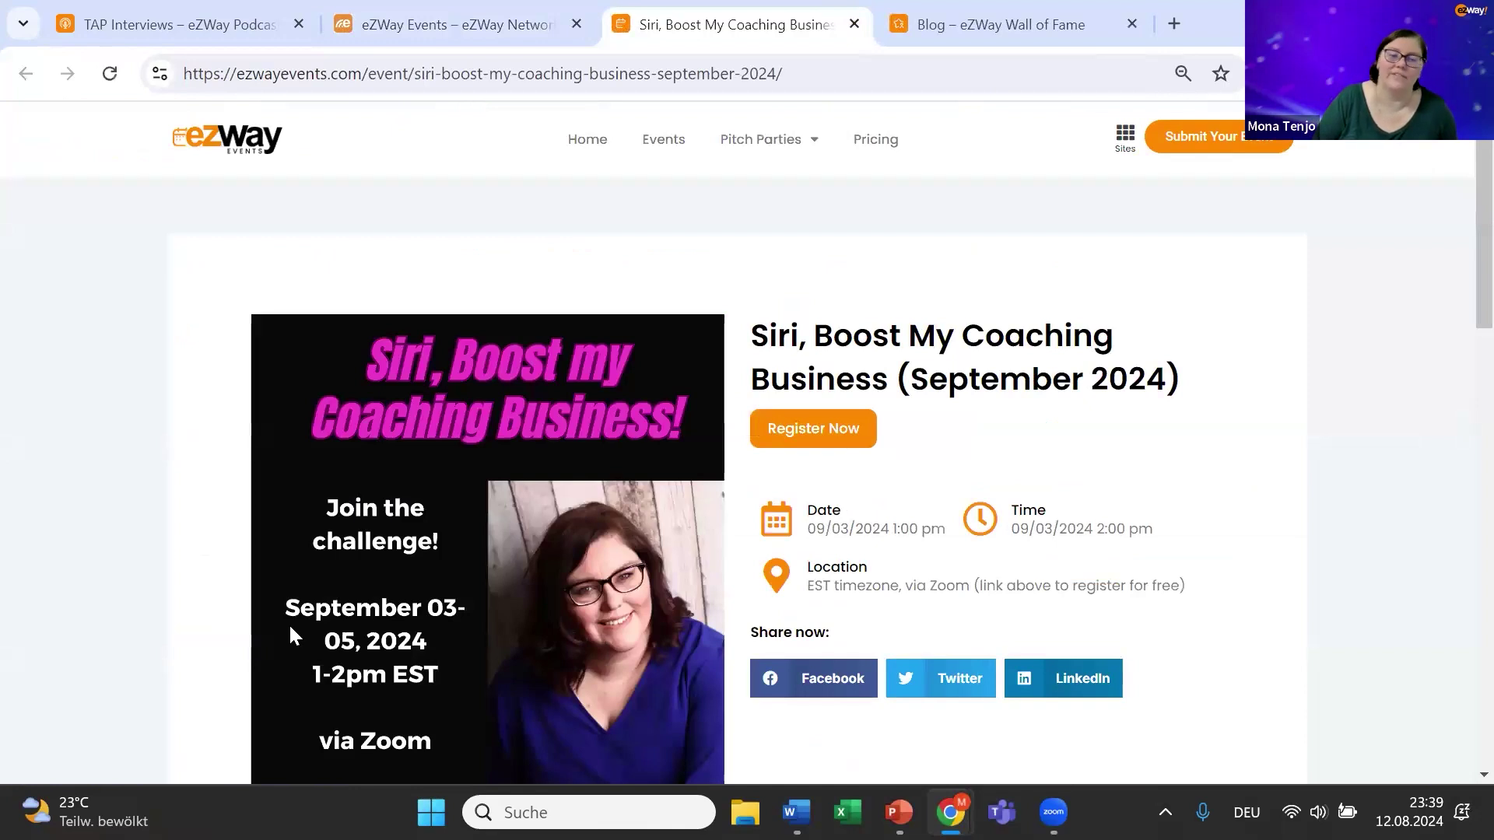
scroll(1461, 351, down, 2)
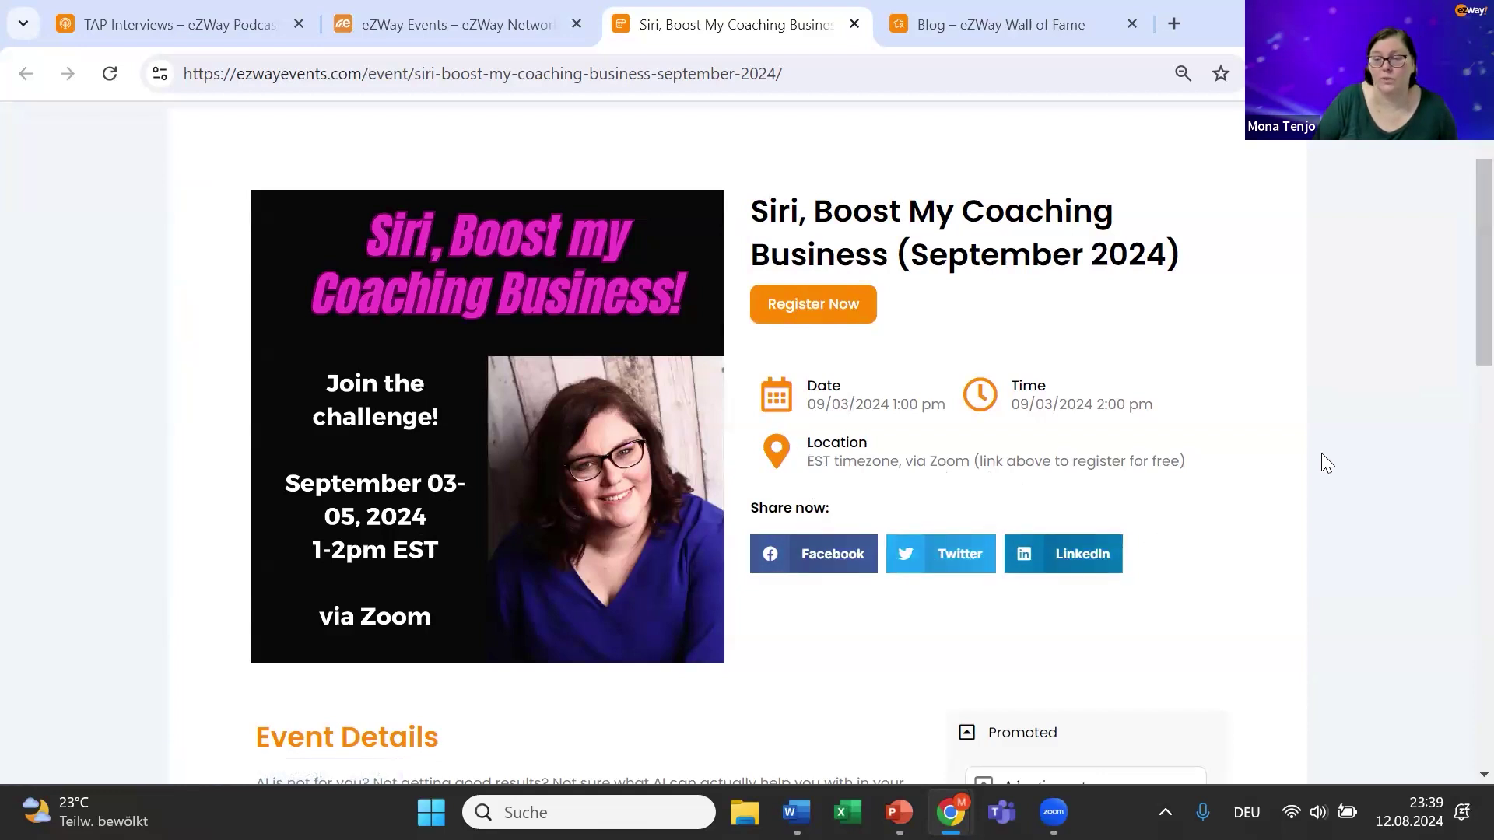
scroll(1463, 310, down, 1)
scroll(1460, 327, down, 5)
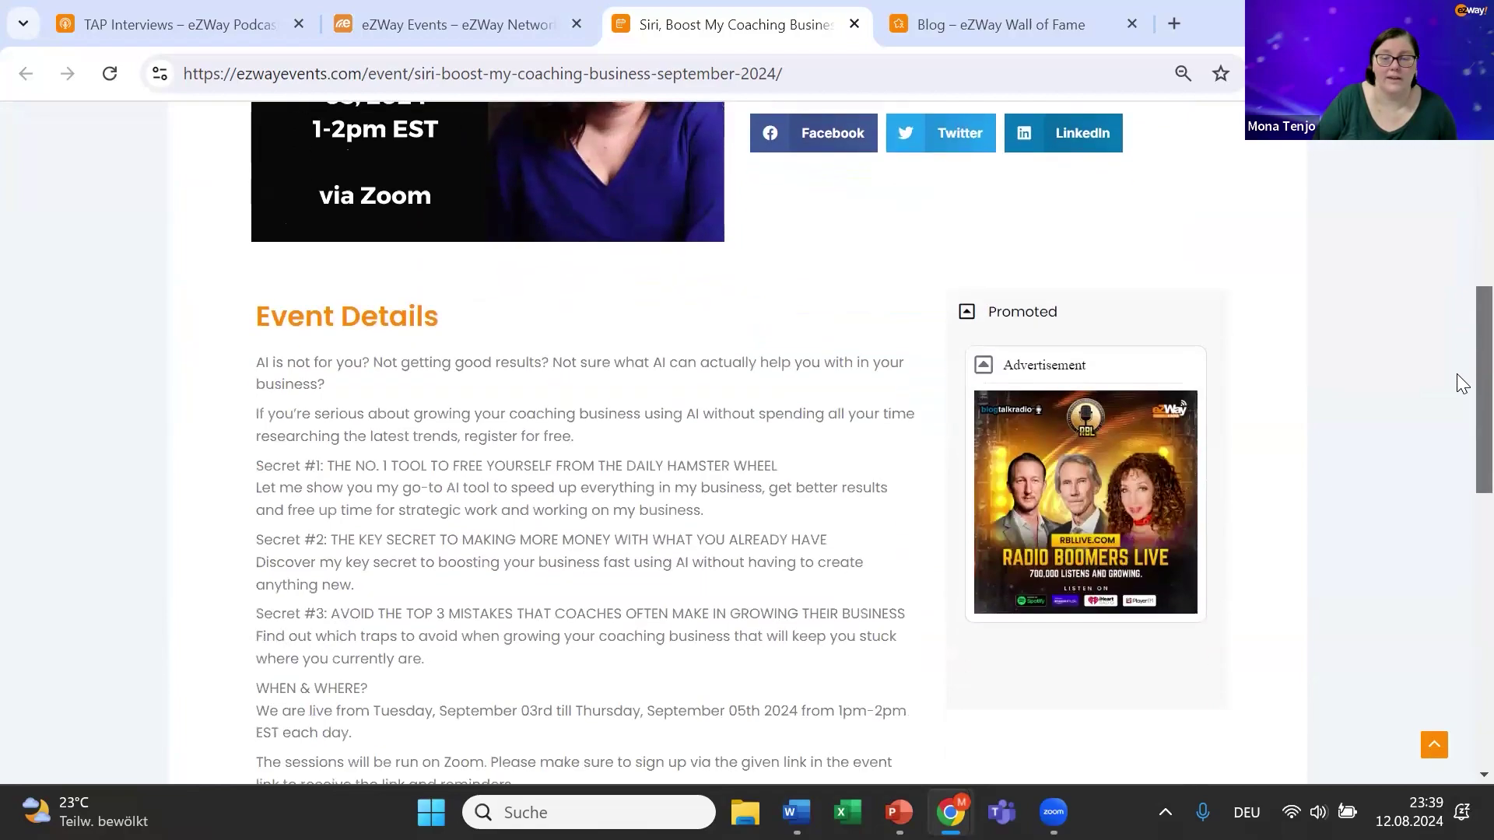
scroll(1459, 450, down, 5)
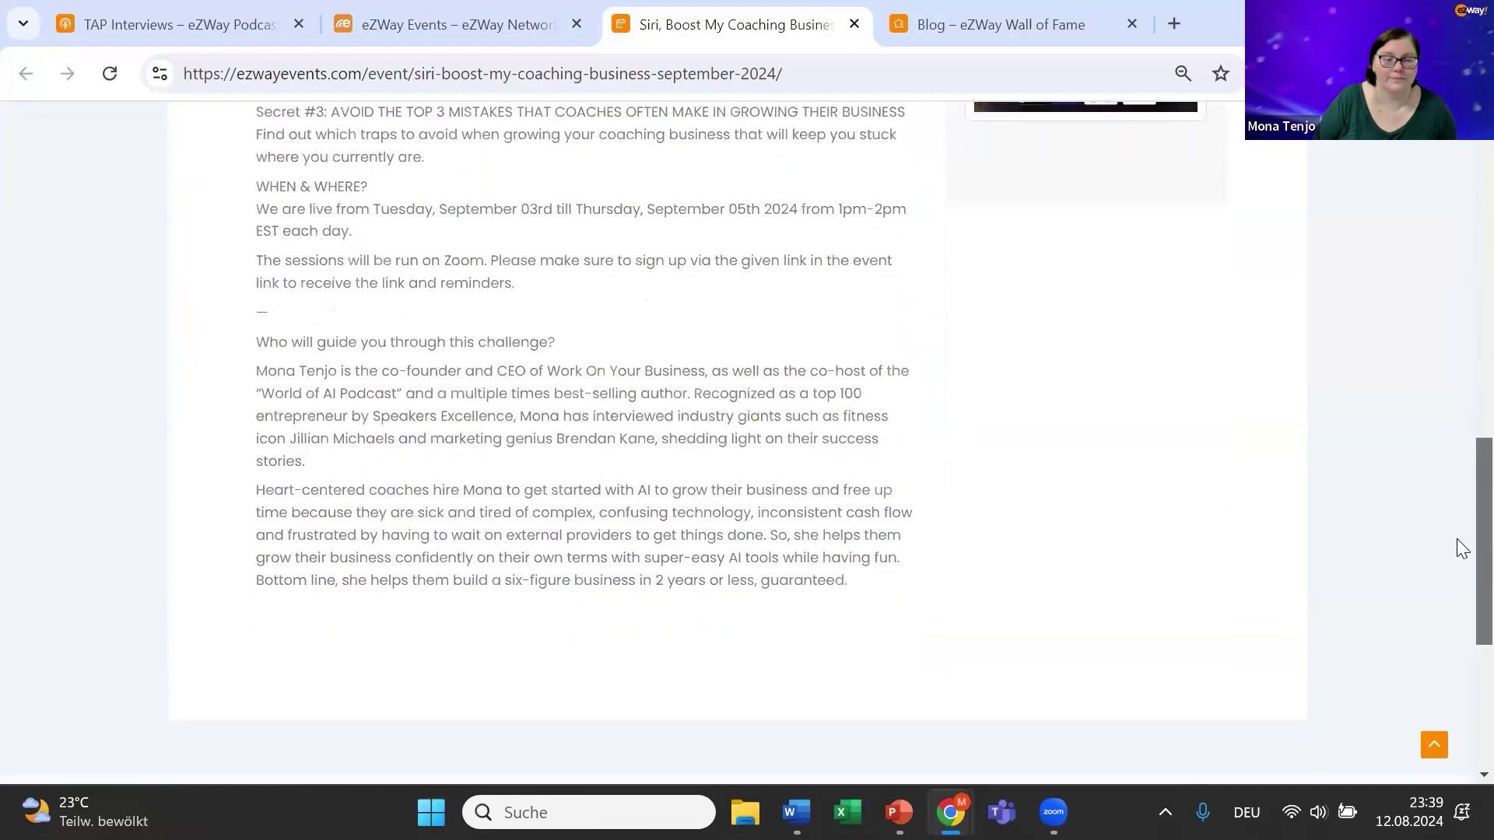
scroll(1445, 600, up, 12)
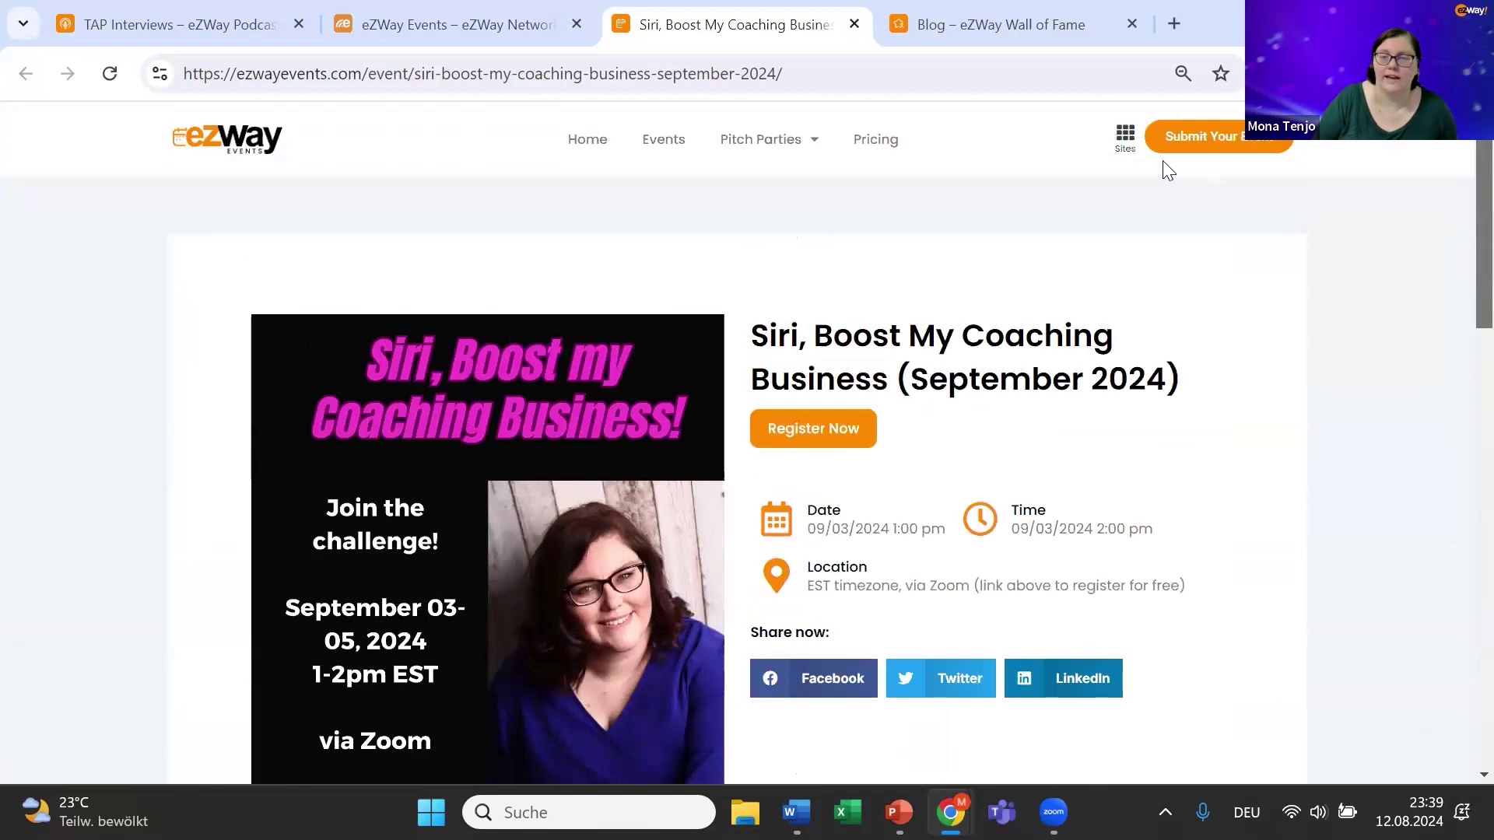
Step: Open the eZWay Events site from the network's list of sites and look at its Featured Events
click(1125, 140)
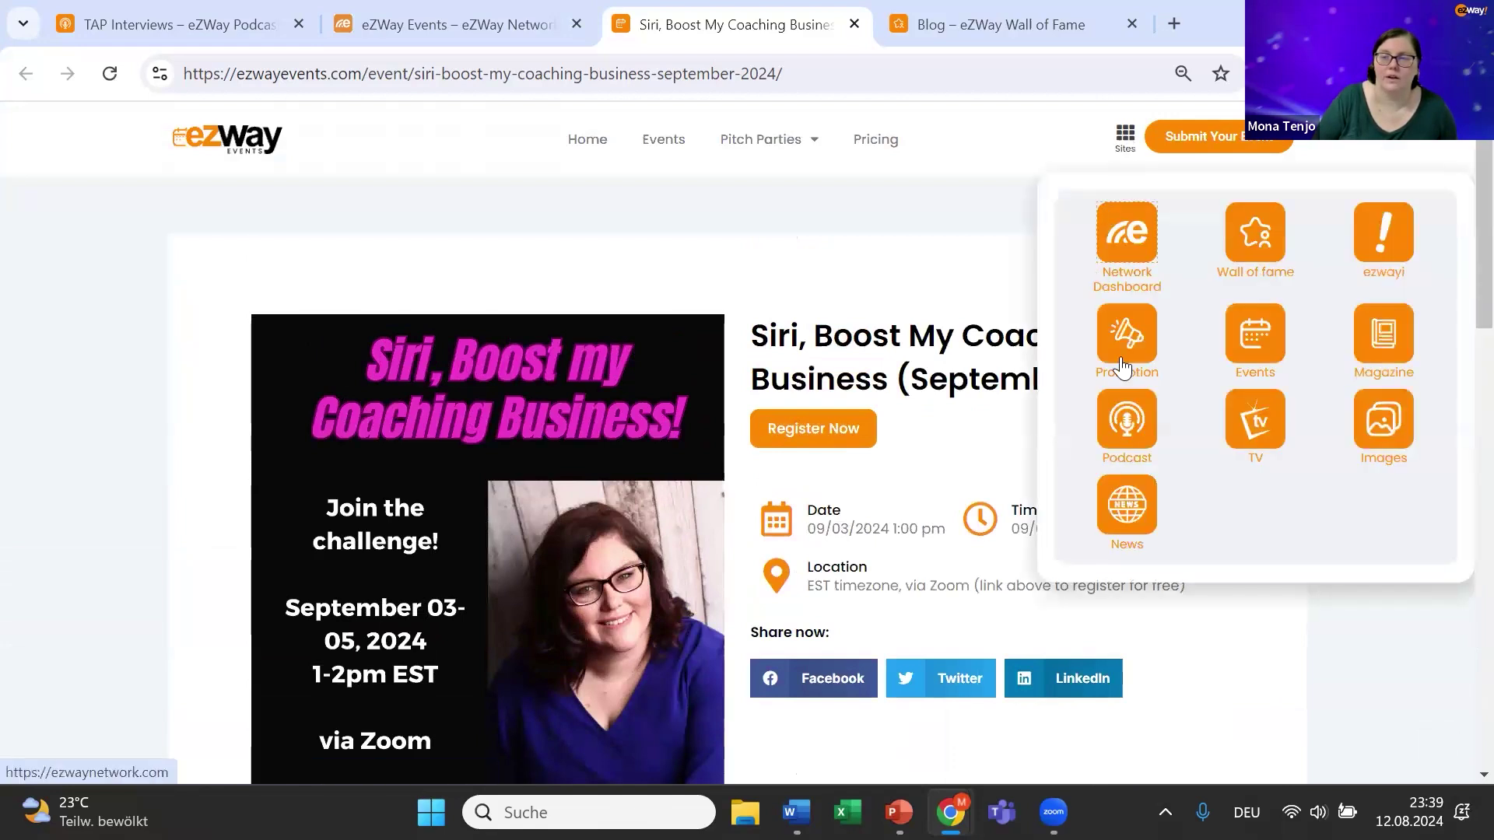
click(1261, 341)
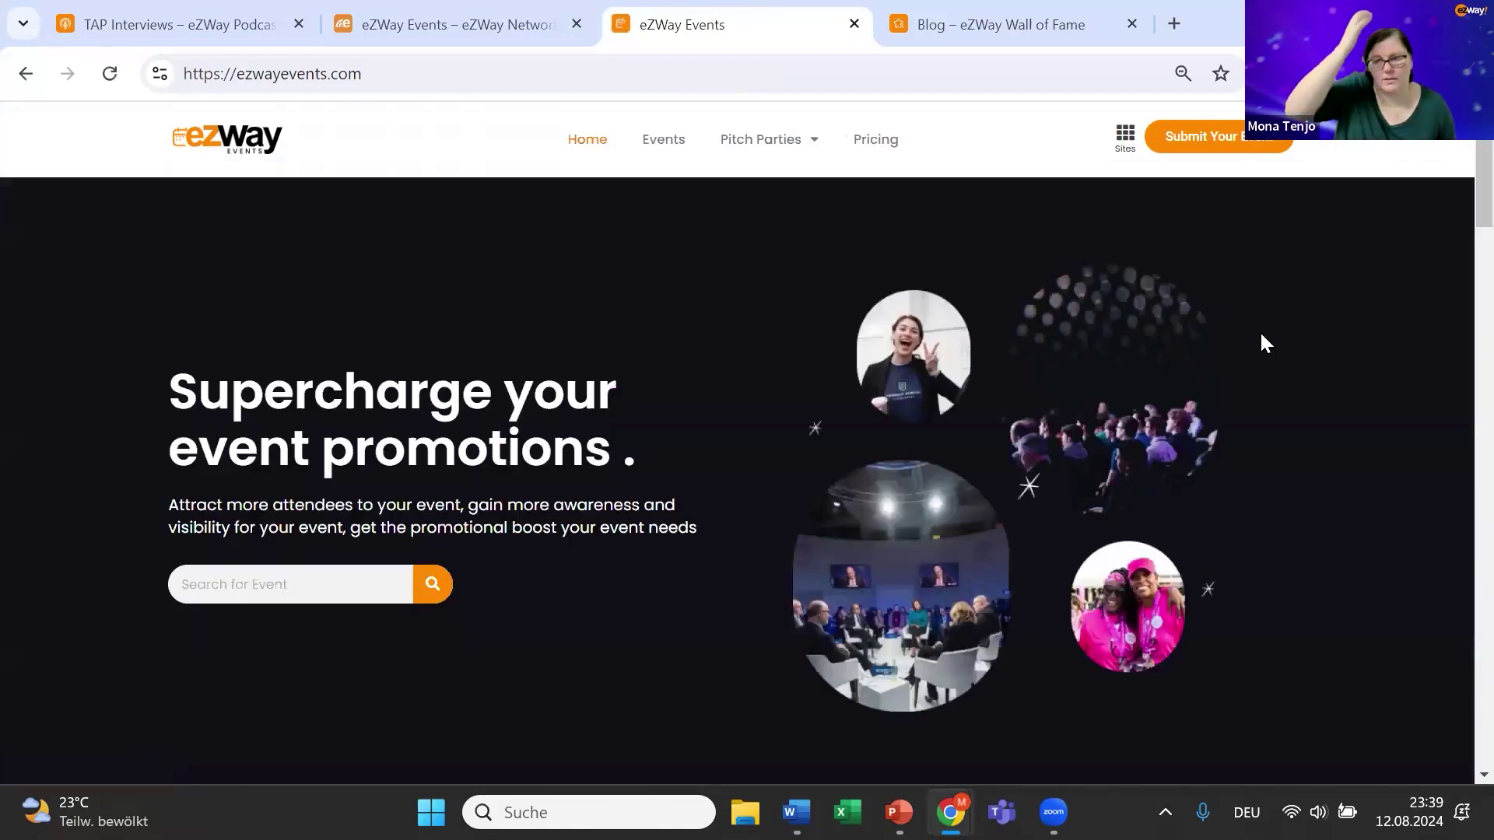
scroll(1455, 194, down, 1)
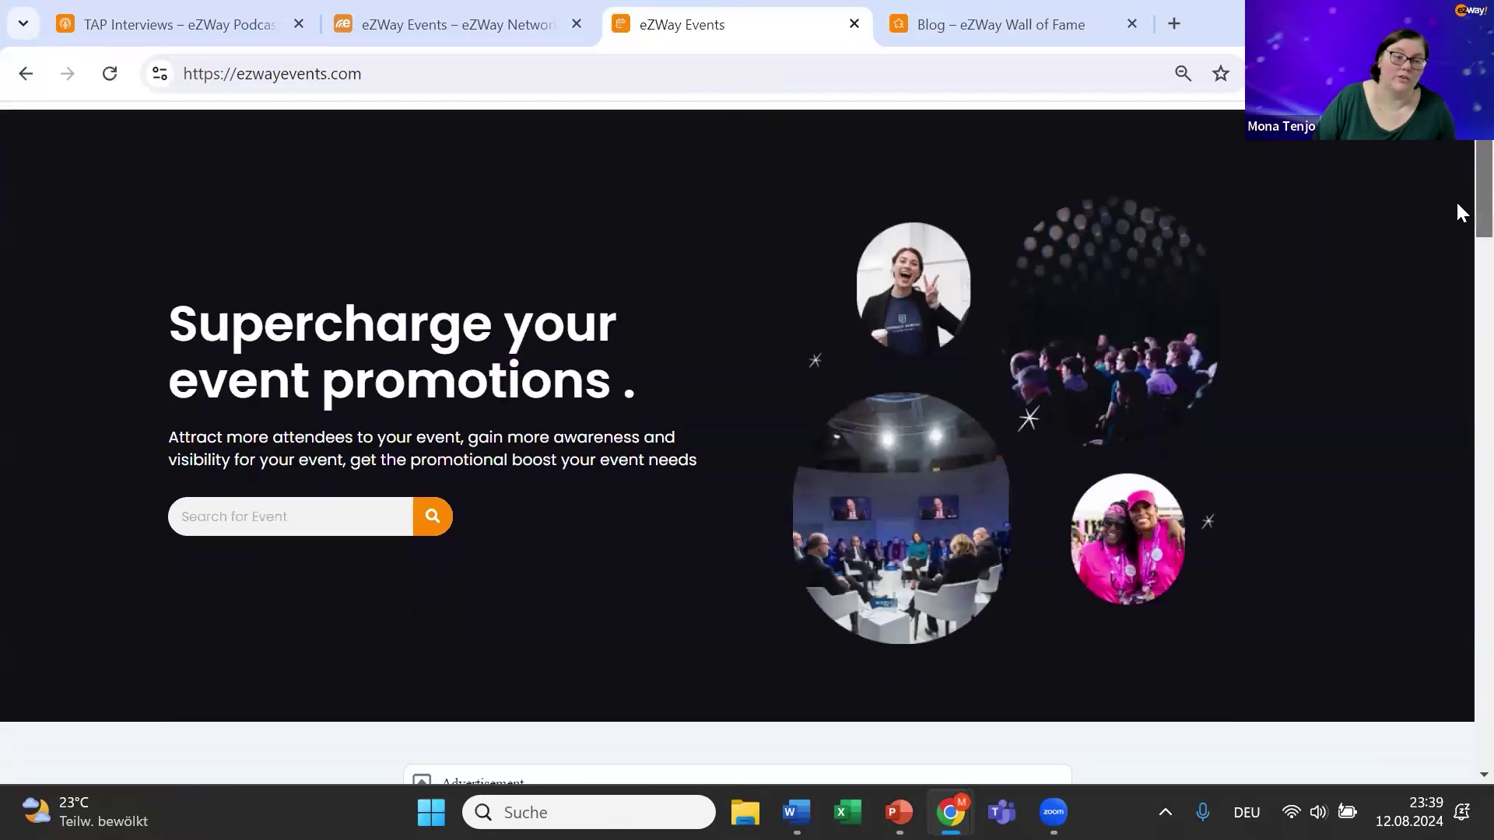
scroll(1451, 304, down, 8)
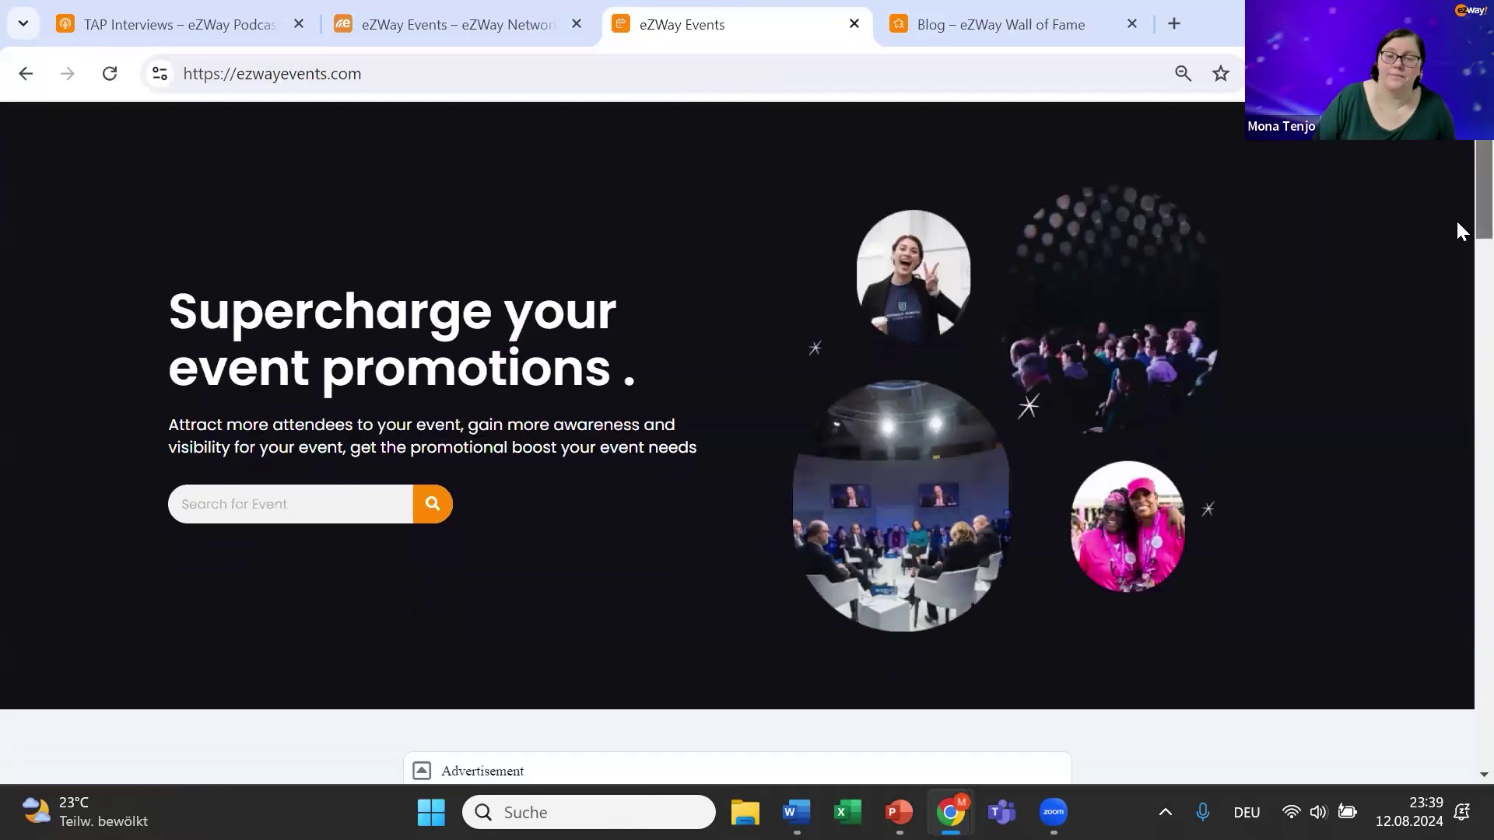
scroll(1461, 327, down, 2)
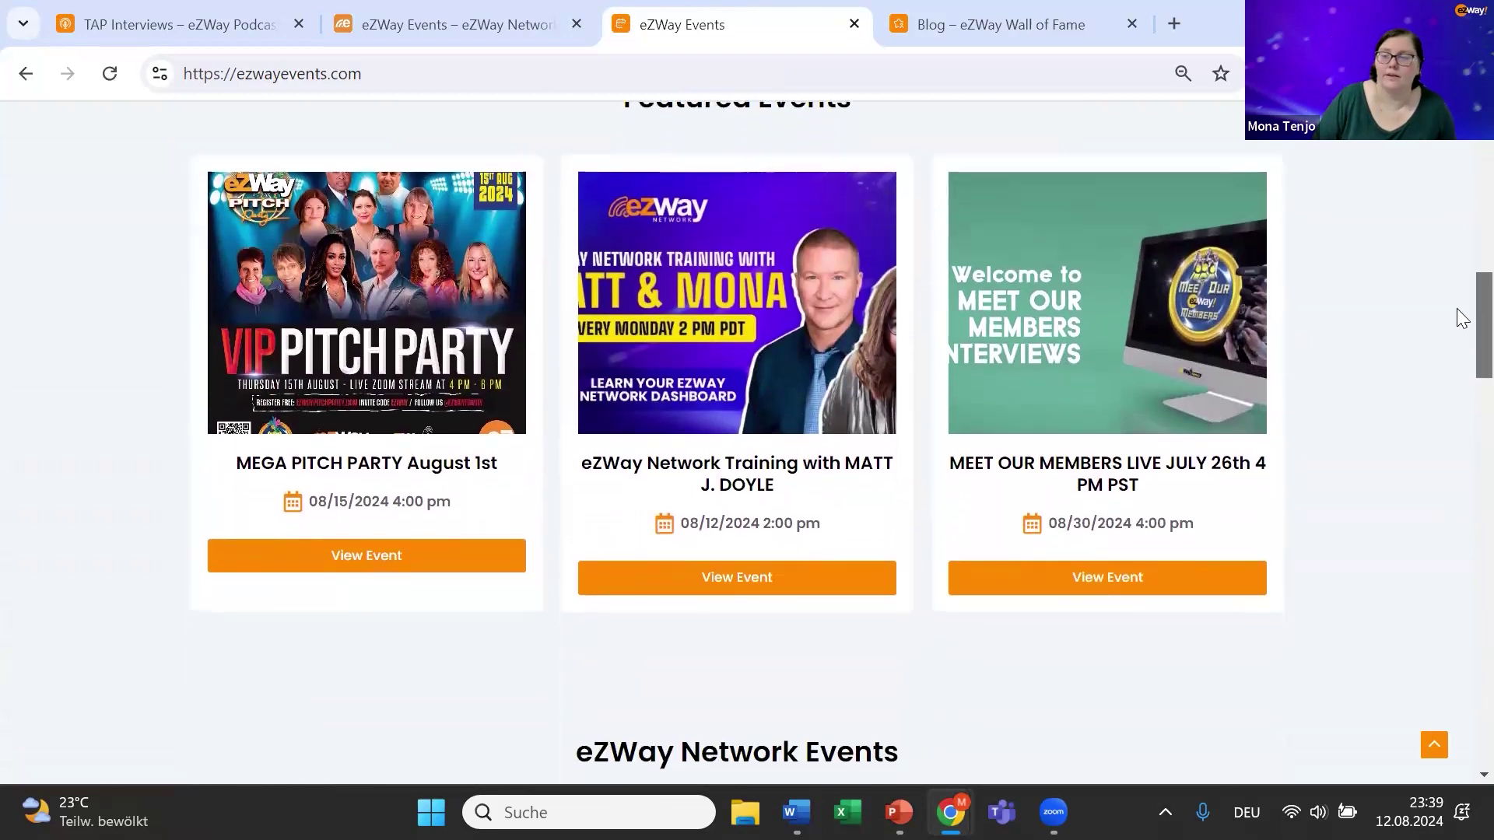
Step: Browse the event cards in the eZWay Network Events section, and return to the start of the home page
scroll(1456, 358, down, 8)
scroll(1457, 400, down, 2)
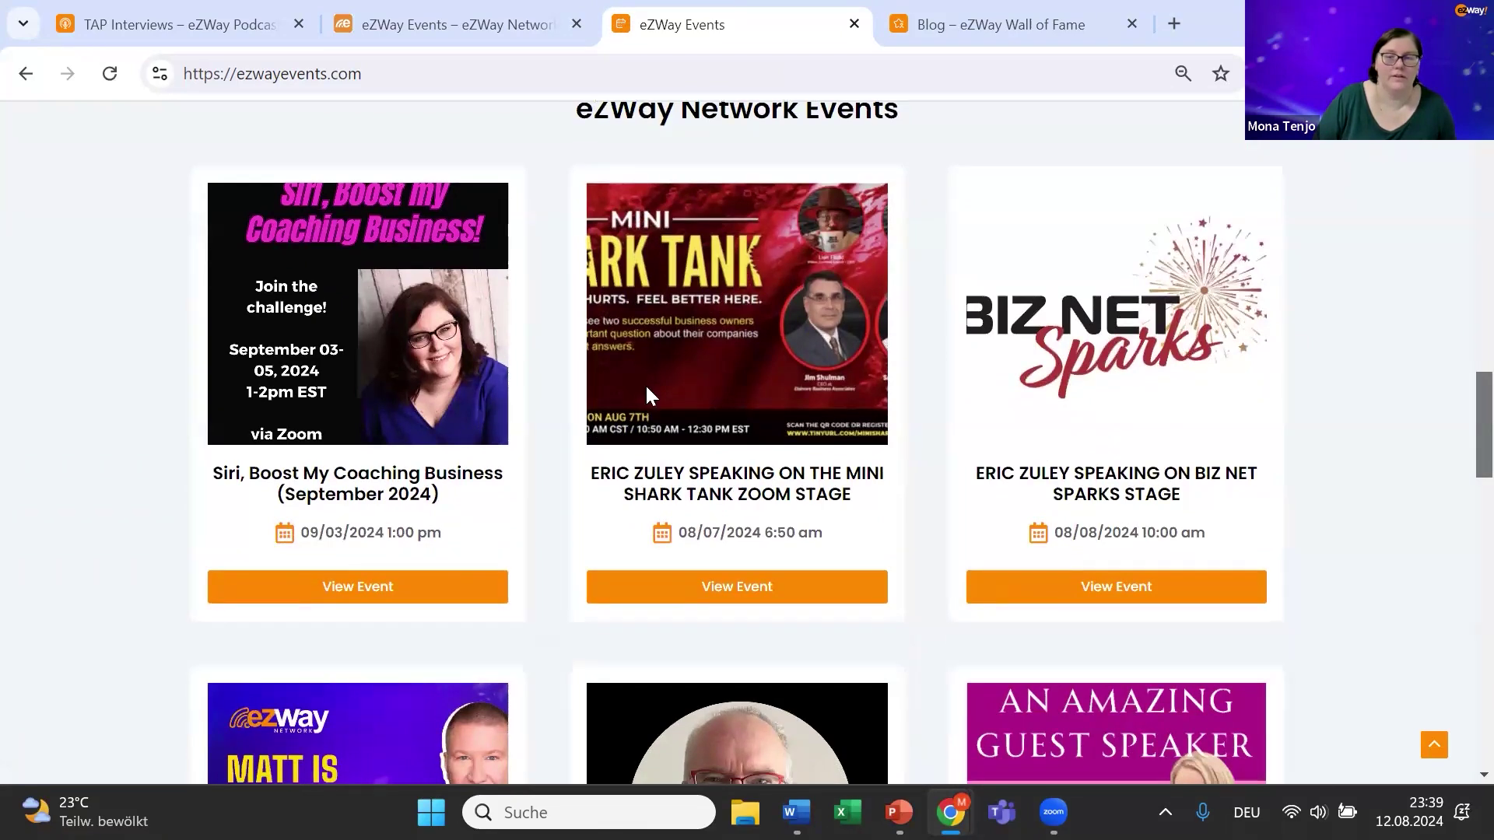
scroll(1457, 436, down, 3)
scroll(1460, 467, down, 4)
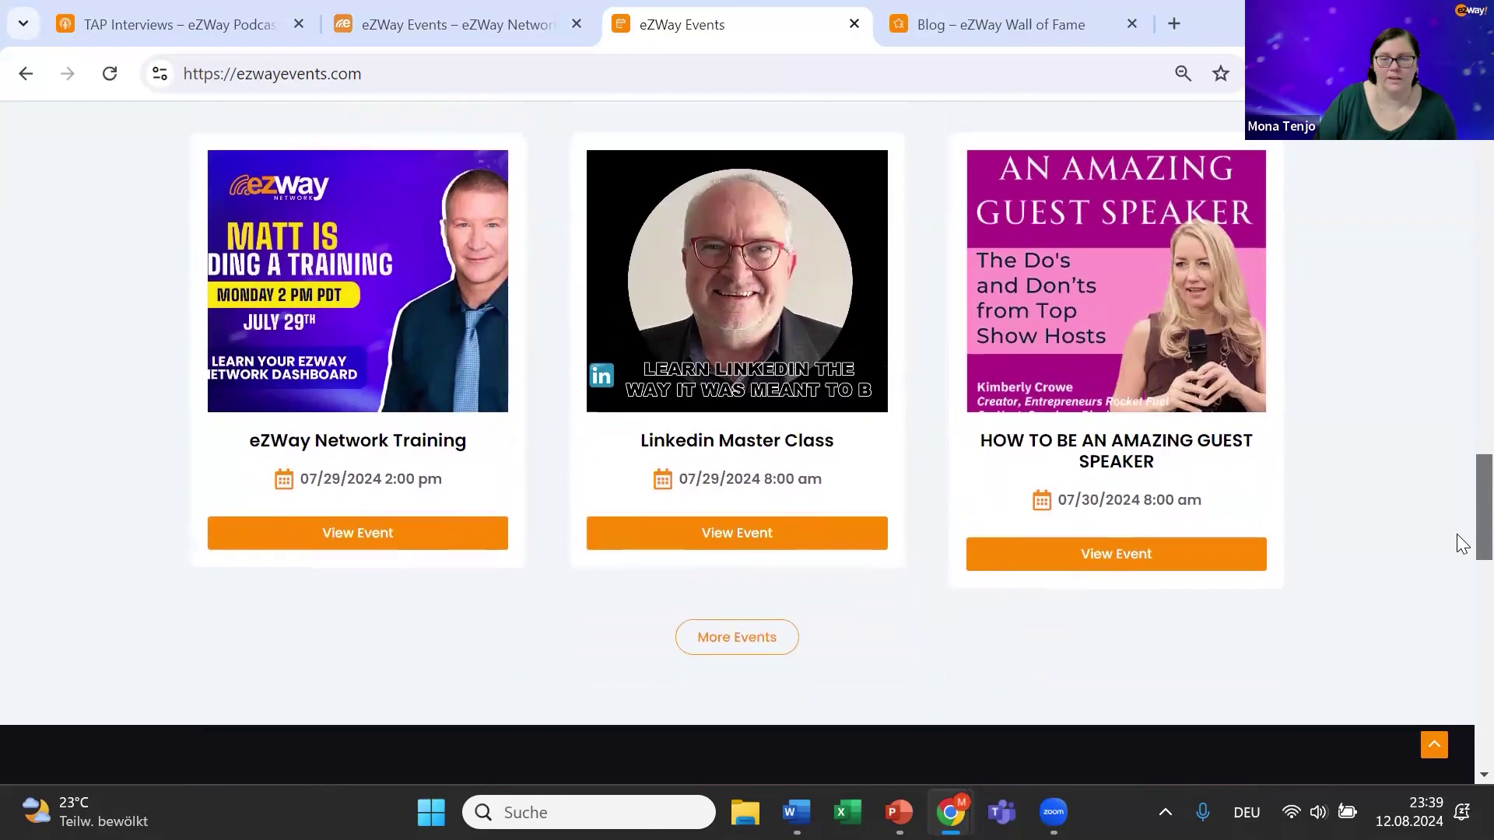
scroll(1456, 528, down, 4)
scroll(1455, 467, up, 11)
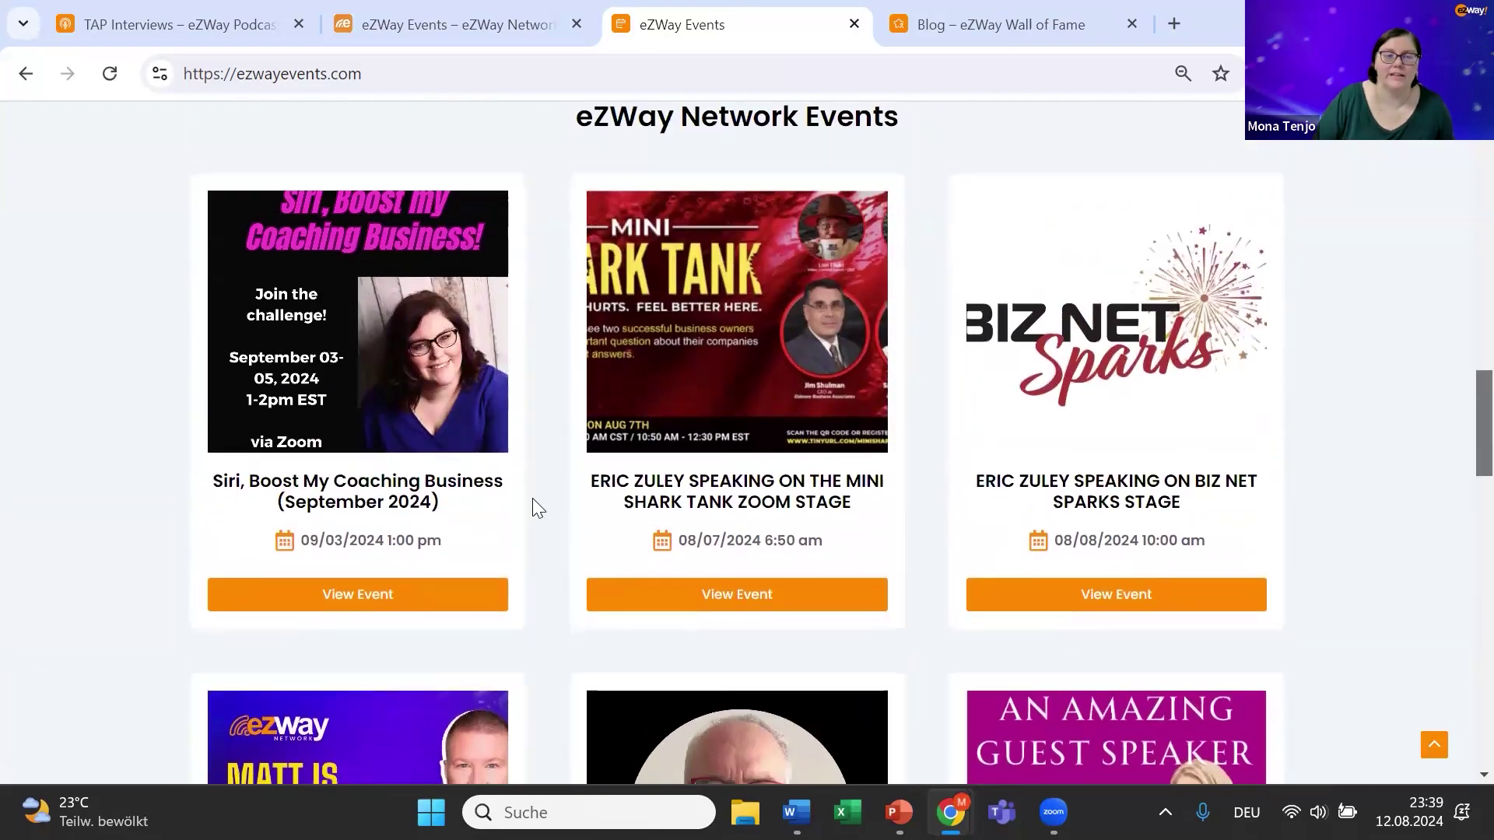
scroll(1456, 442, up, 16)
scroll(1456, 202, up, 4)
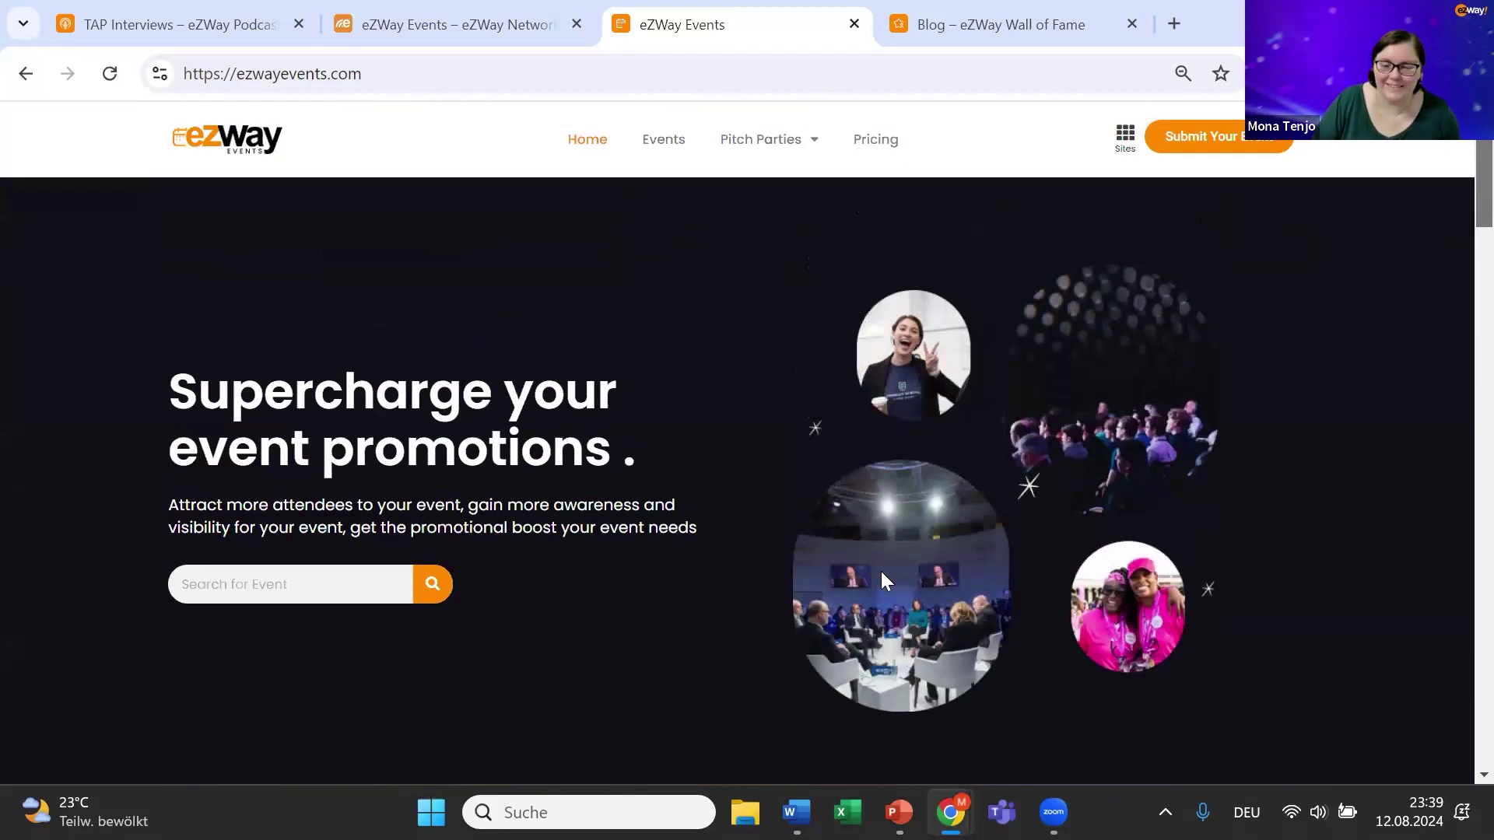
Step: Switch back to the PowerPoint slide show and advance to the events slide titled "Practical Implementation"
click(1360, 20)
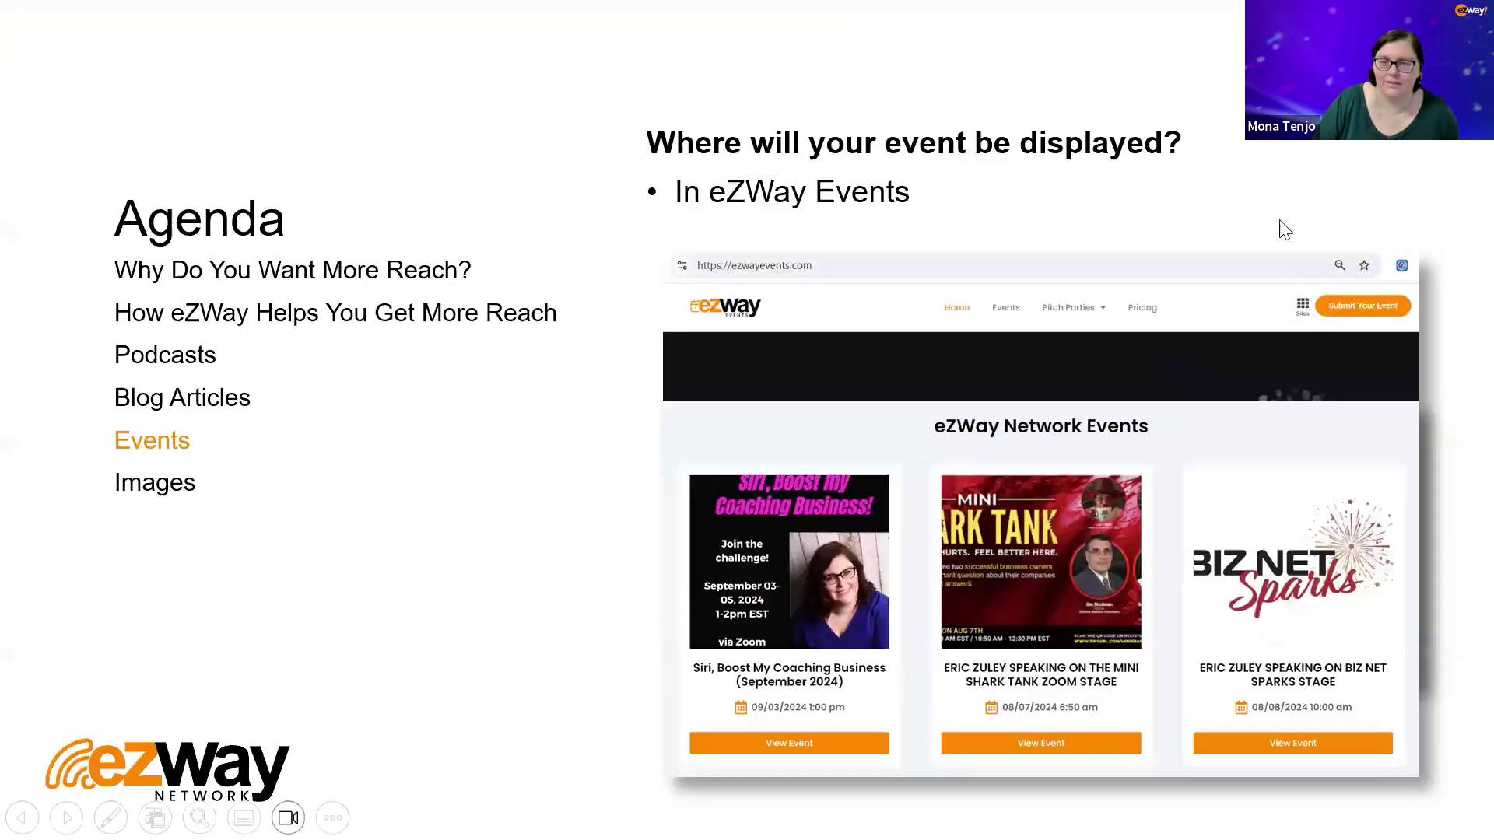
click(1285, 230)
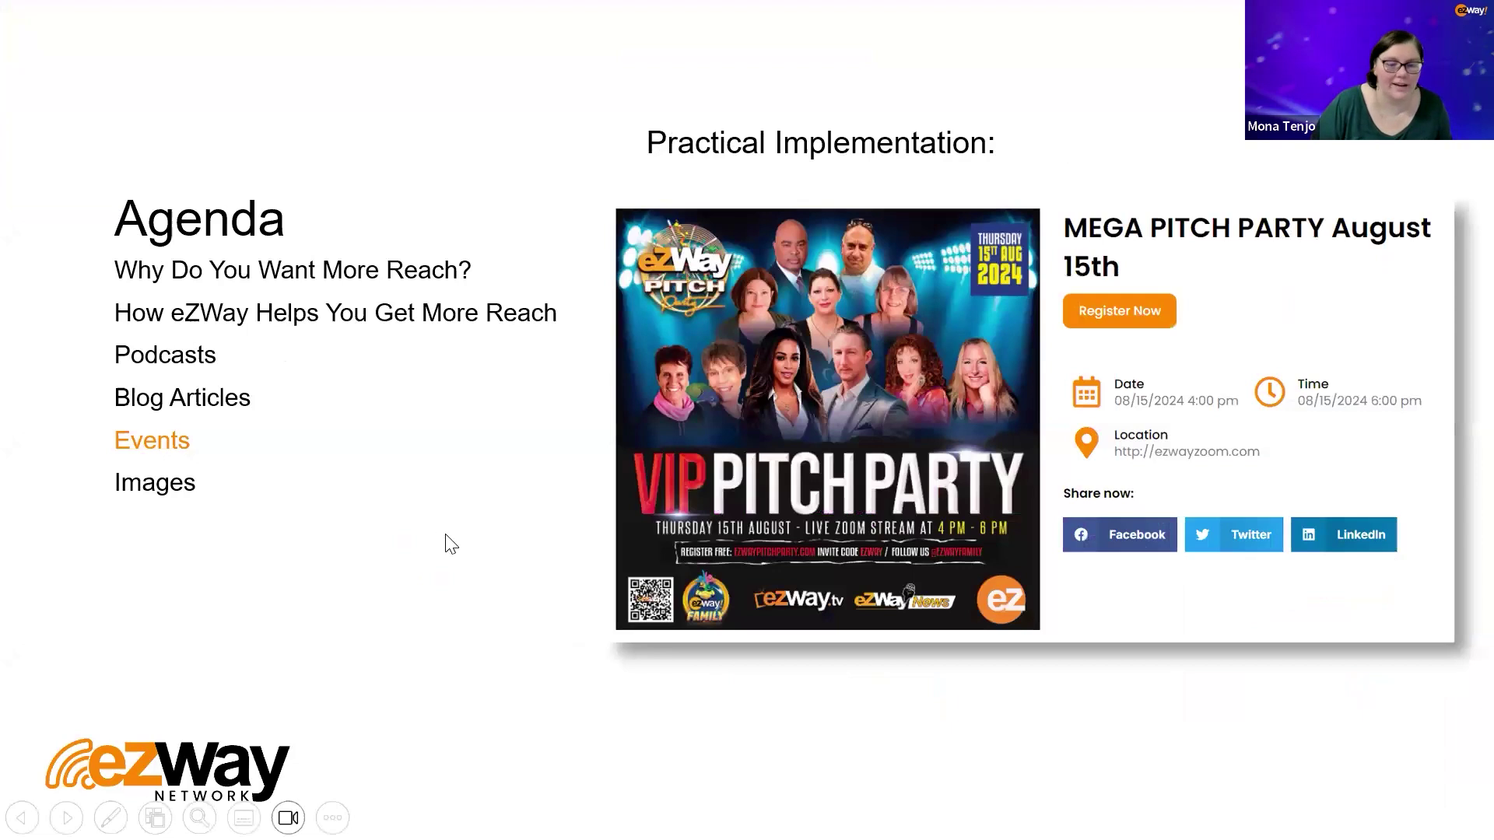